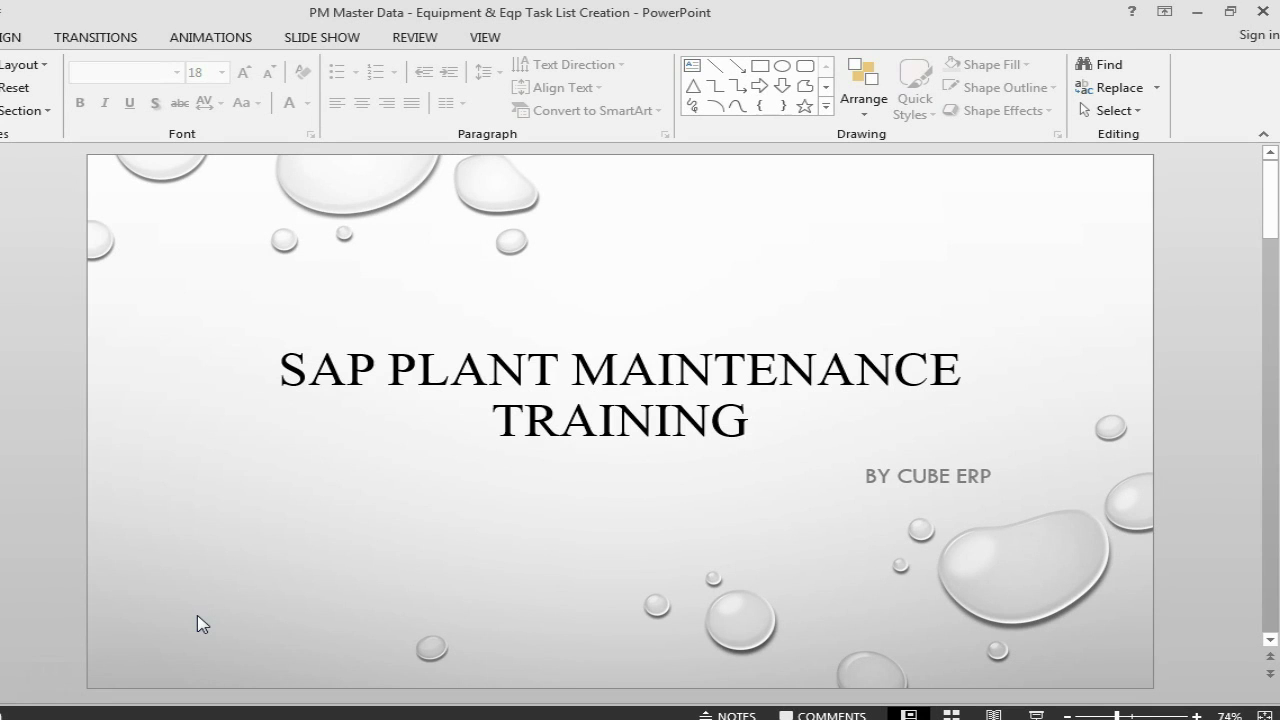
- Advance the presentation to the Create Equipment slide, switch to SAP and start transaction IE01
scroll(620, 420, "down", 1)
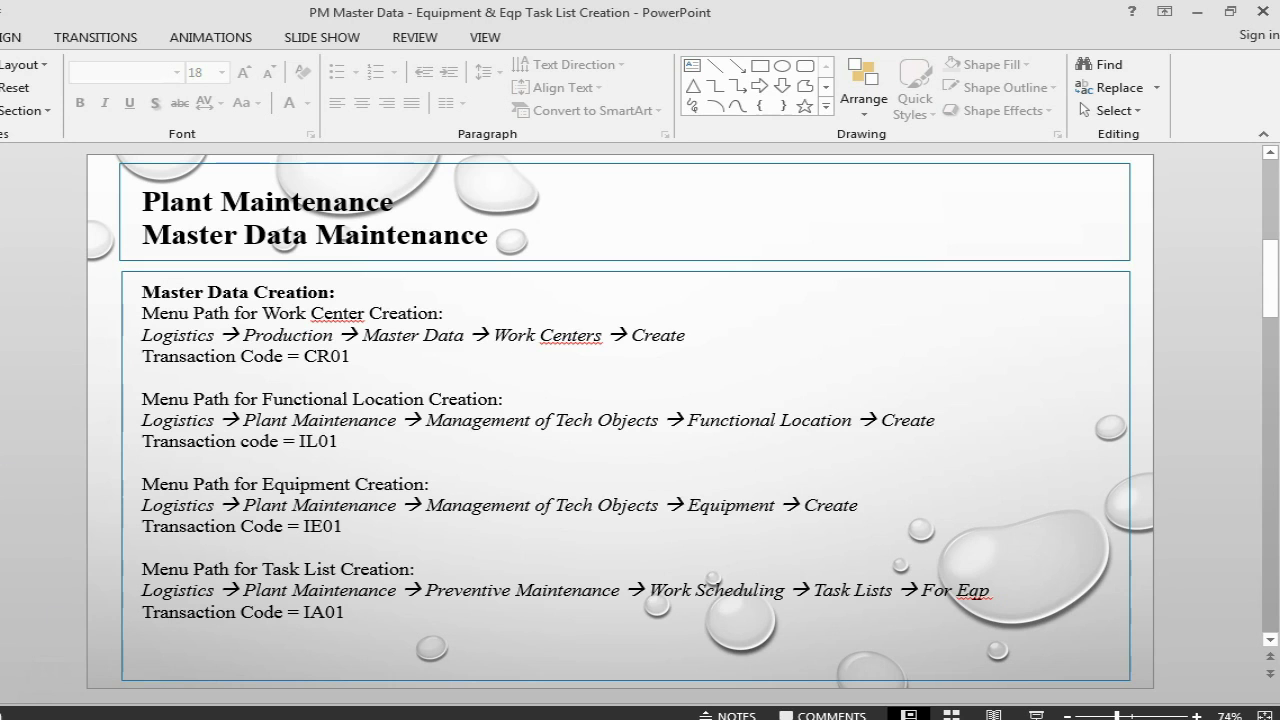
key("Page_Down")
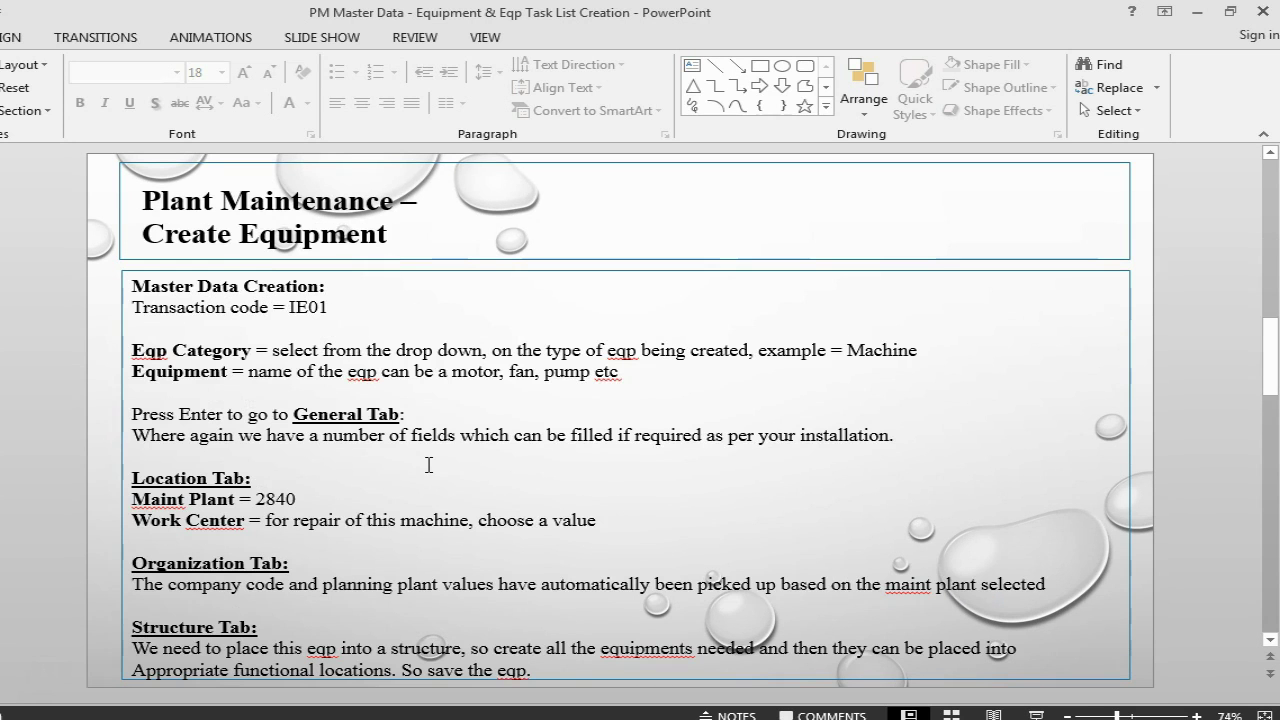
key("alt+Tab")
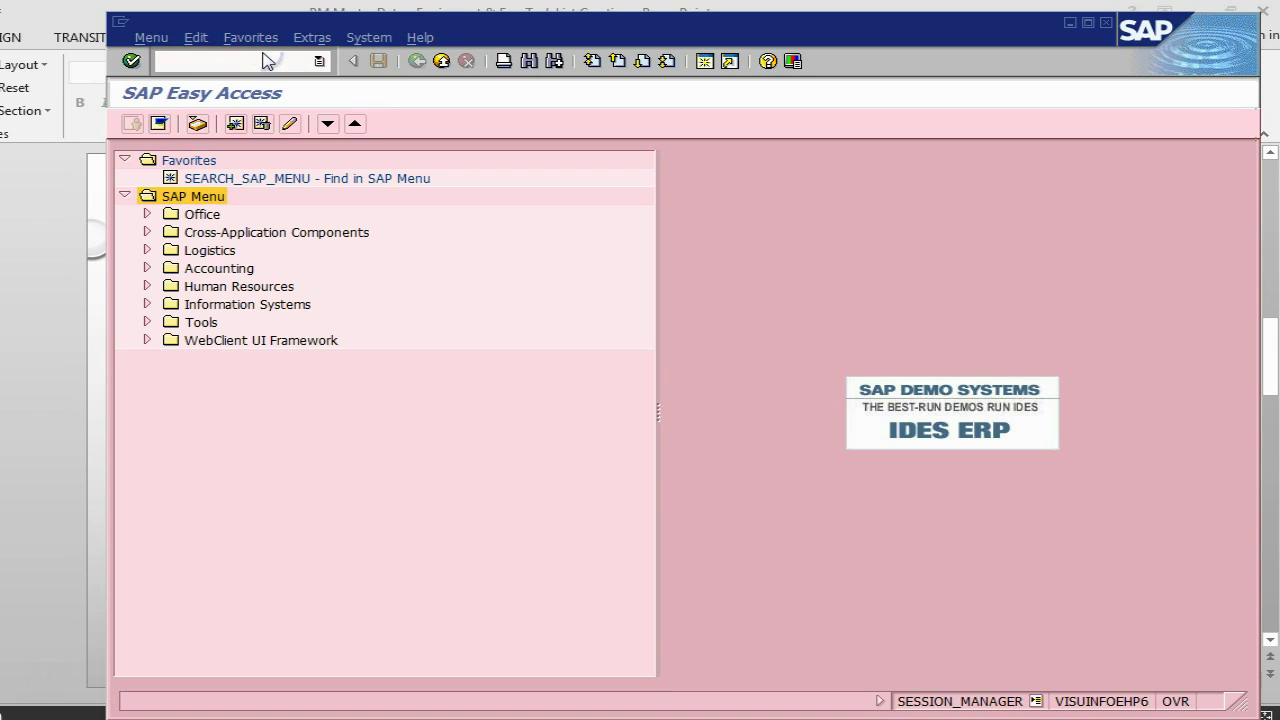
left_click(160, 61)
type("ie01")
key("Return")
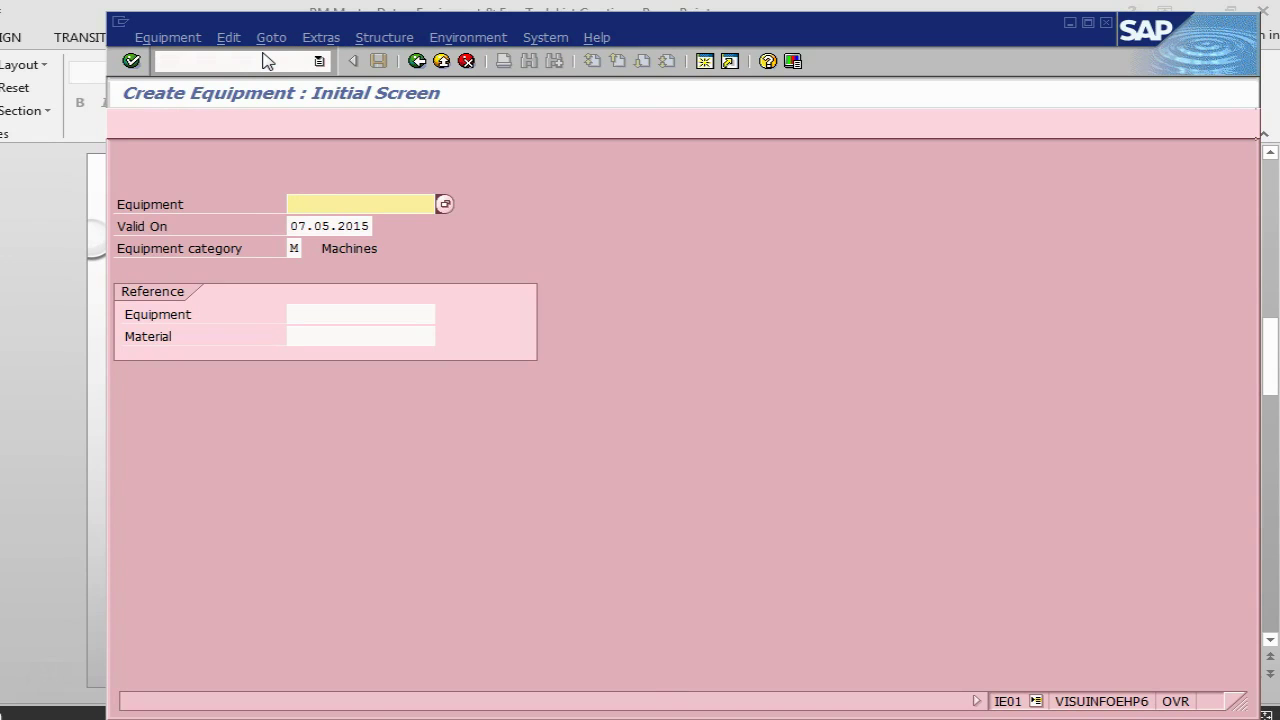
- Enter ElecPump as the new equipment and give it the description Electric Pump in the general data
type("E")
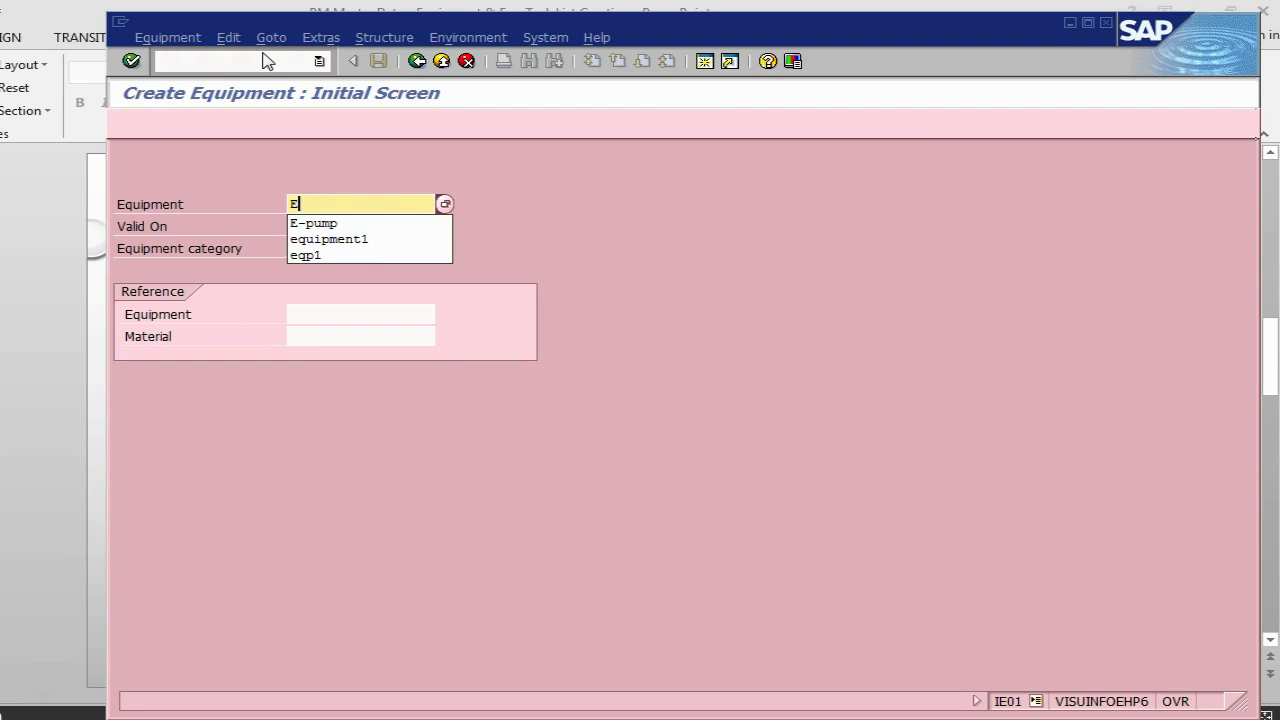
type("1")
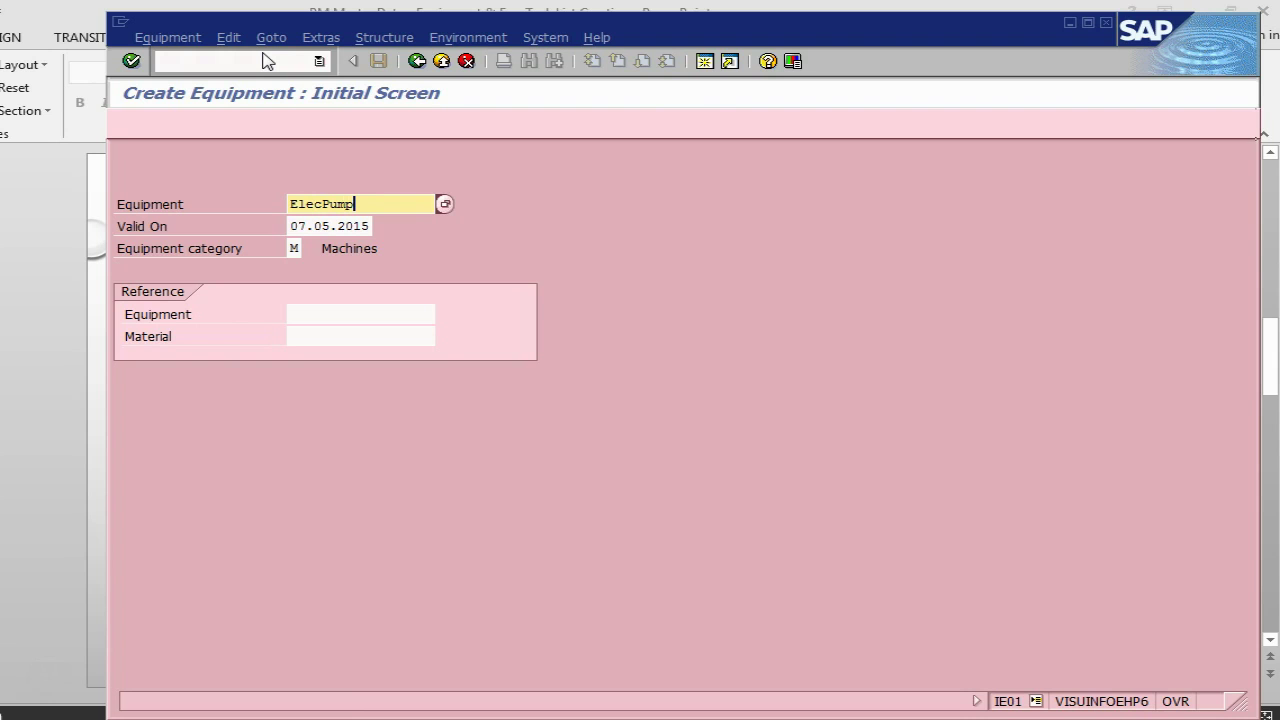
key("Return")
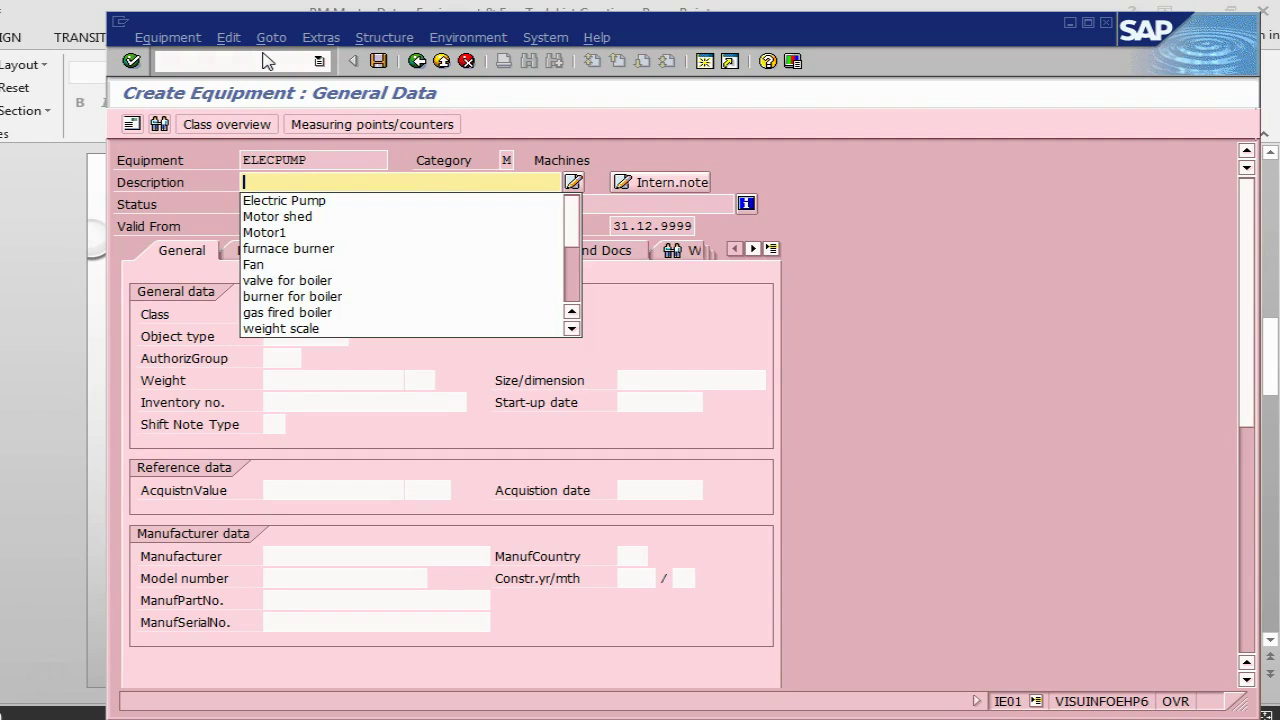
key("Down")
key("Return")
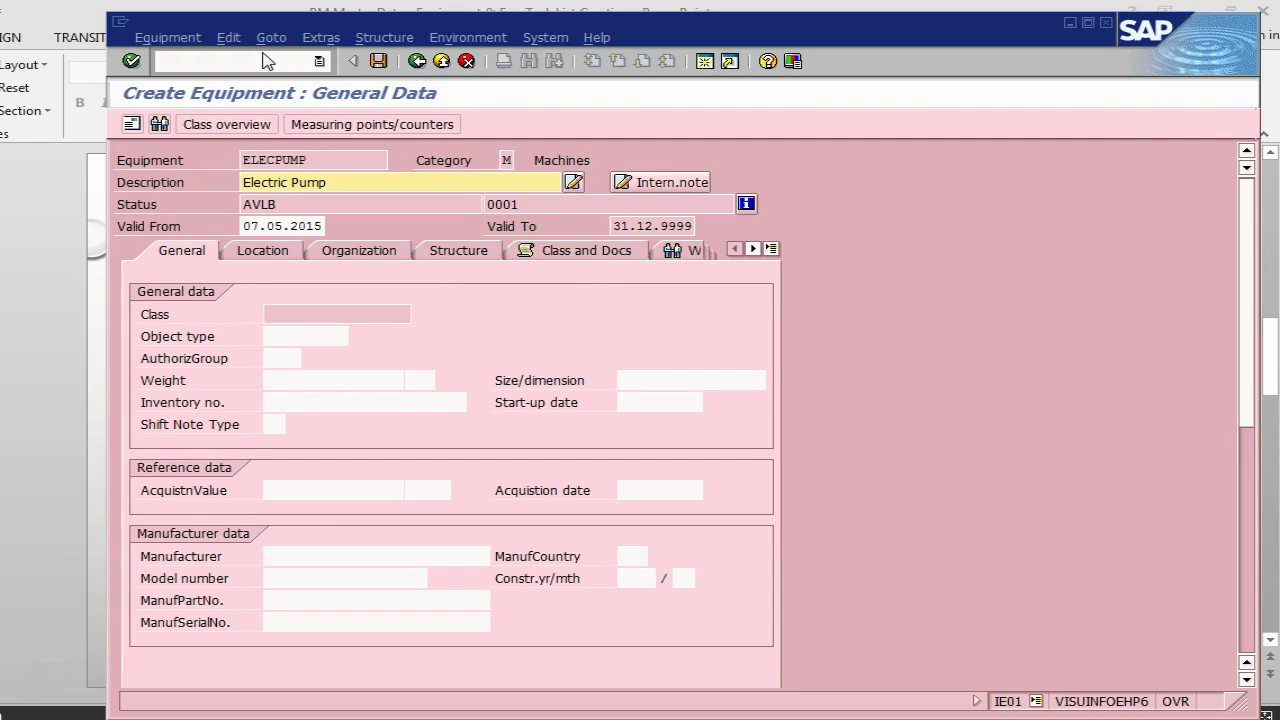
- Set the equipment's object type to 3010, Elect. Pumpmotor, in the general data
left_click(323, 341)
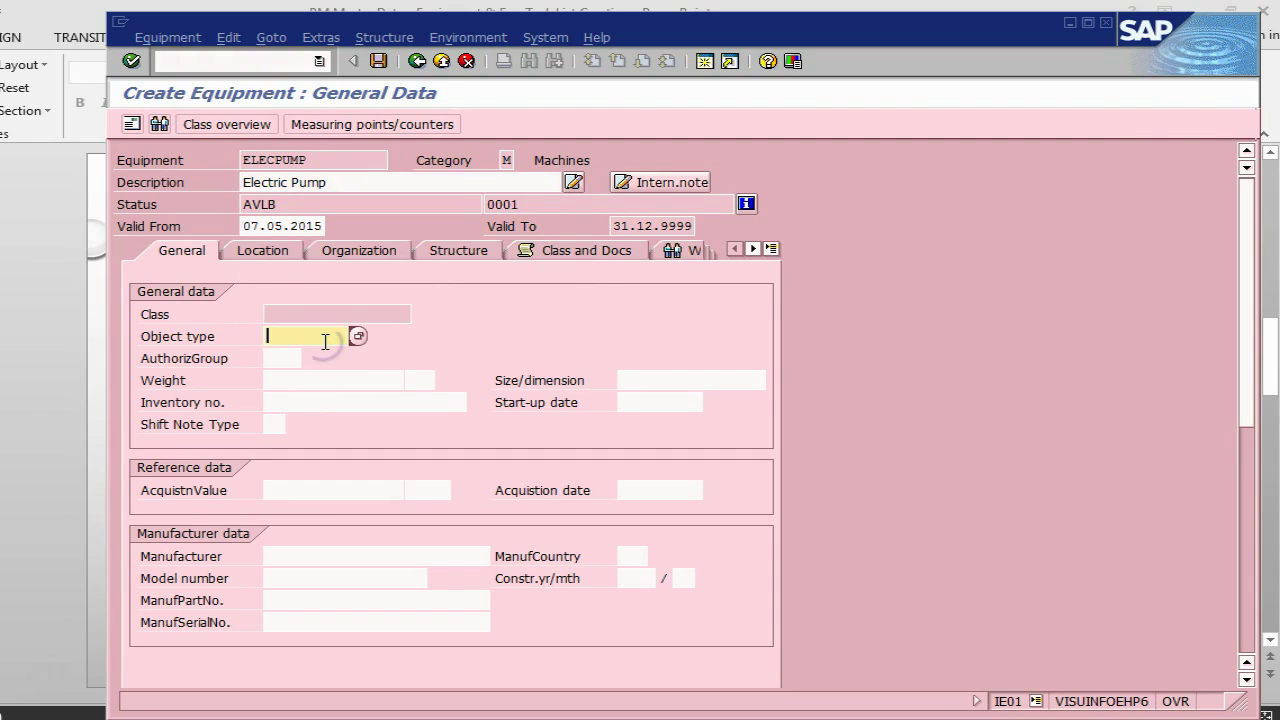
left_click(304, 356)
key("Return")
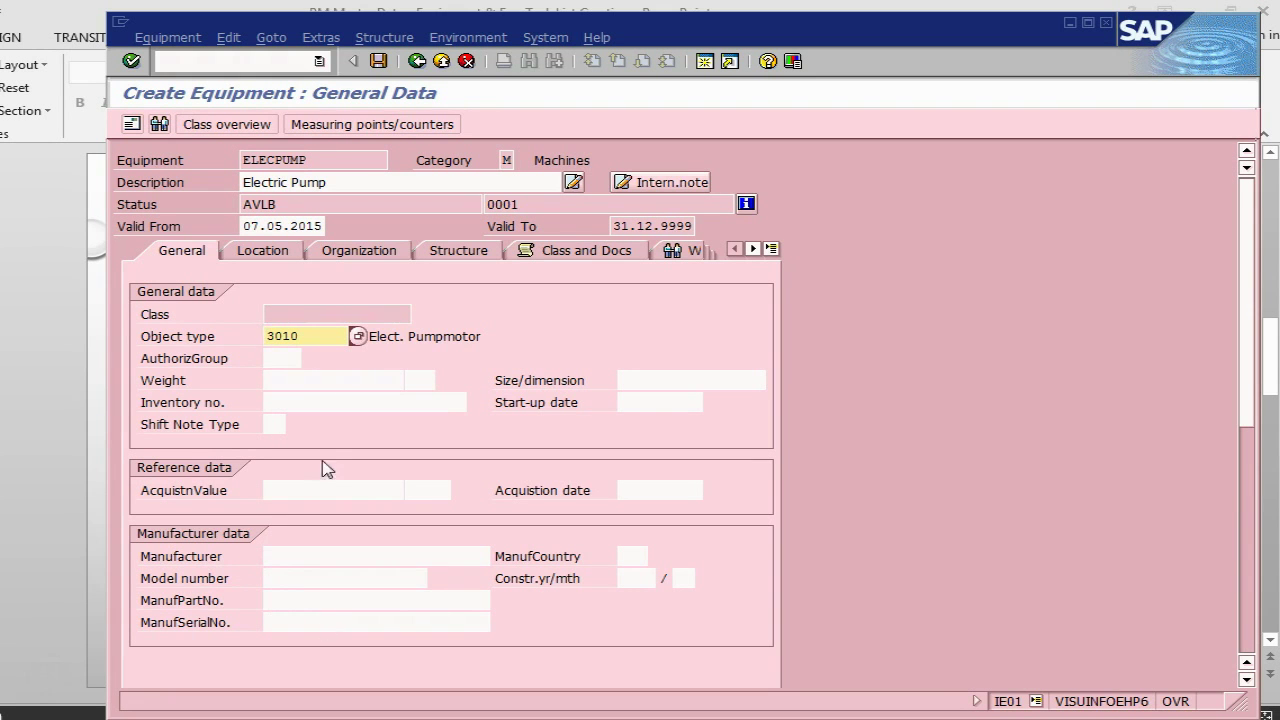
- Set the maintenance plant to 2840 in the equipment's location data, checking the value on the PowerPoint slide
left_click(257, 252)
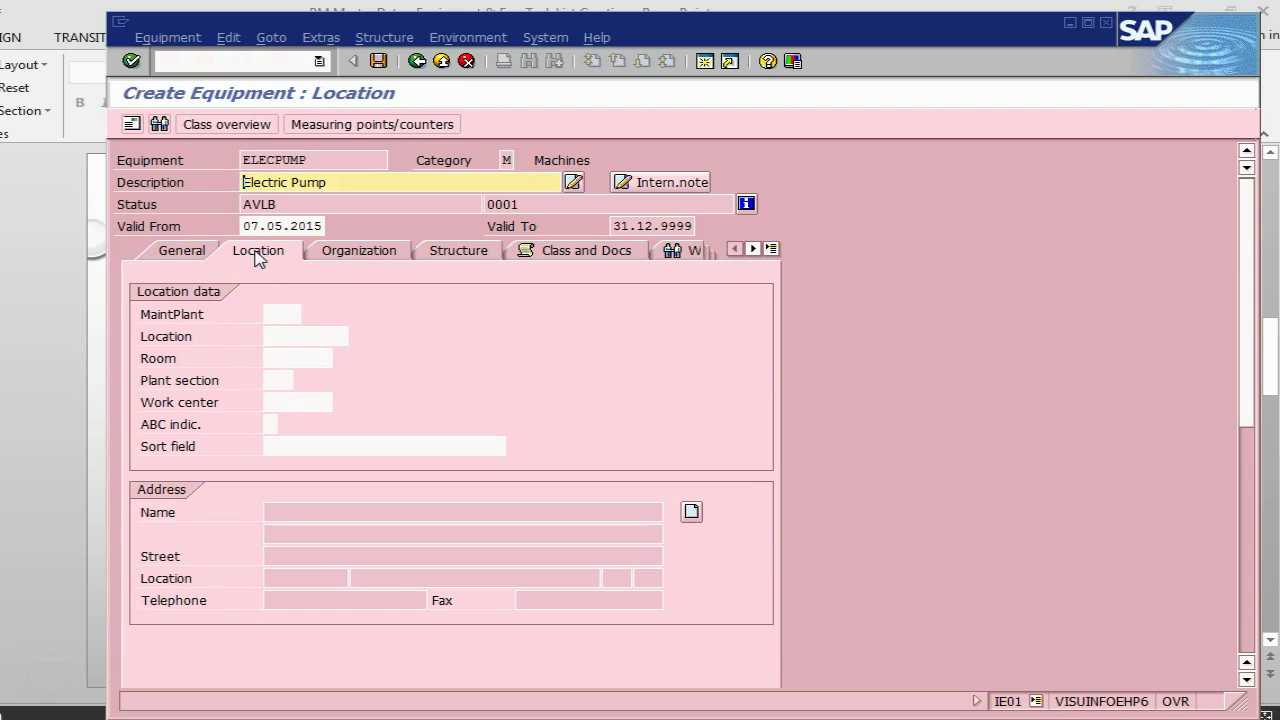
key("alt+Tab")
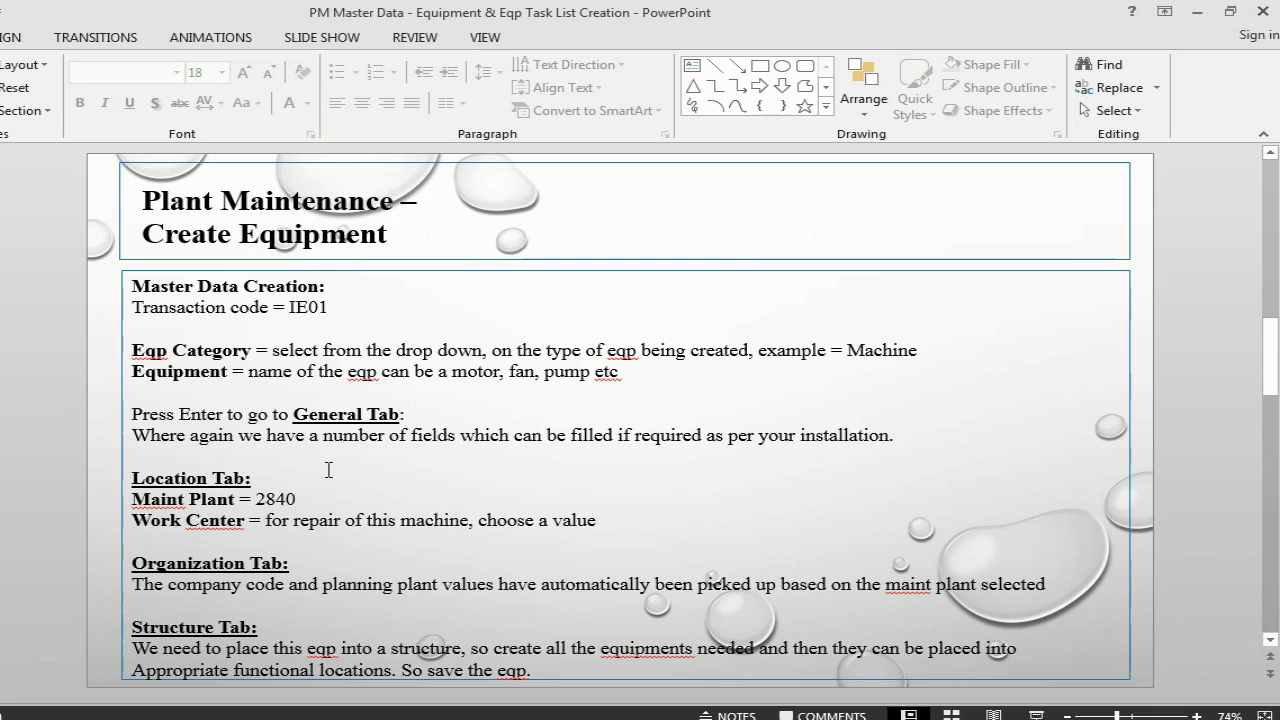
key("alt+Tab")
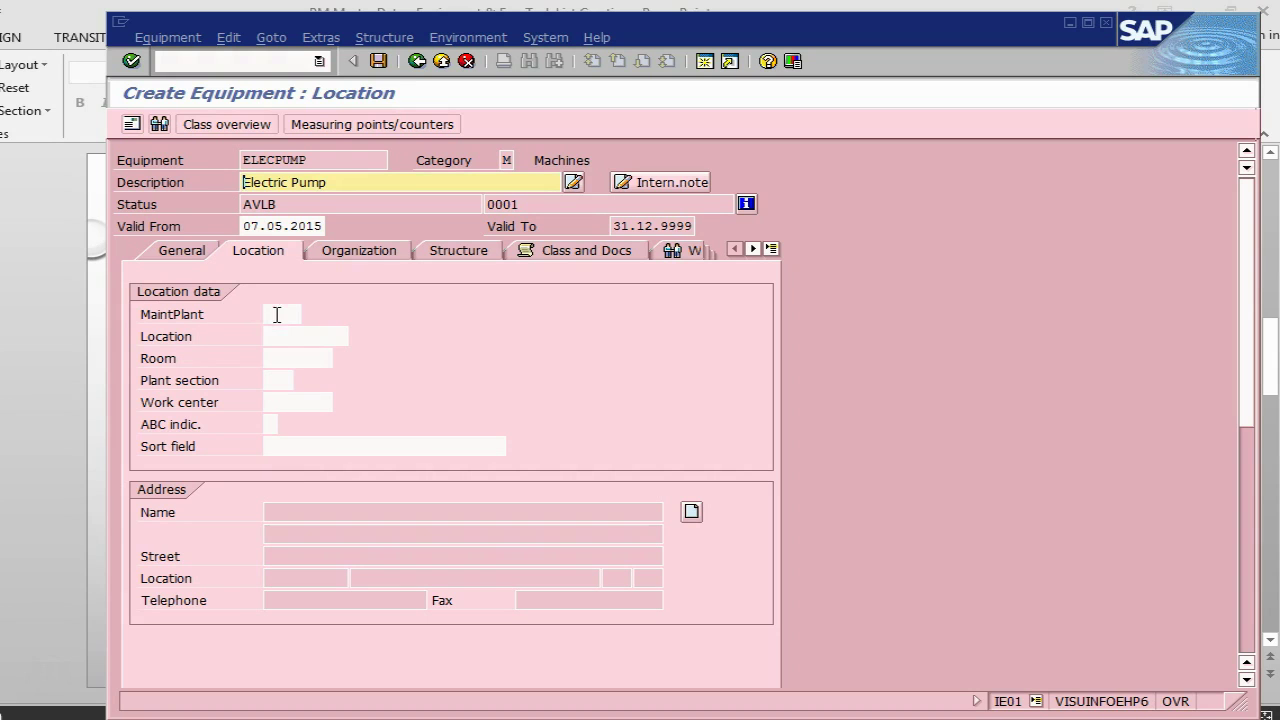
left_click(275, 314)
type("2840")
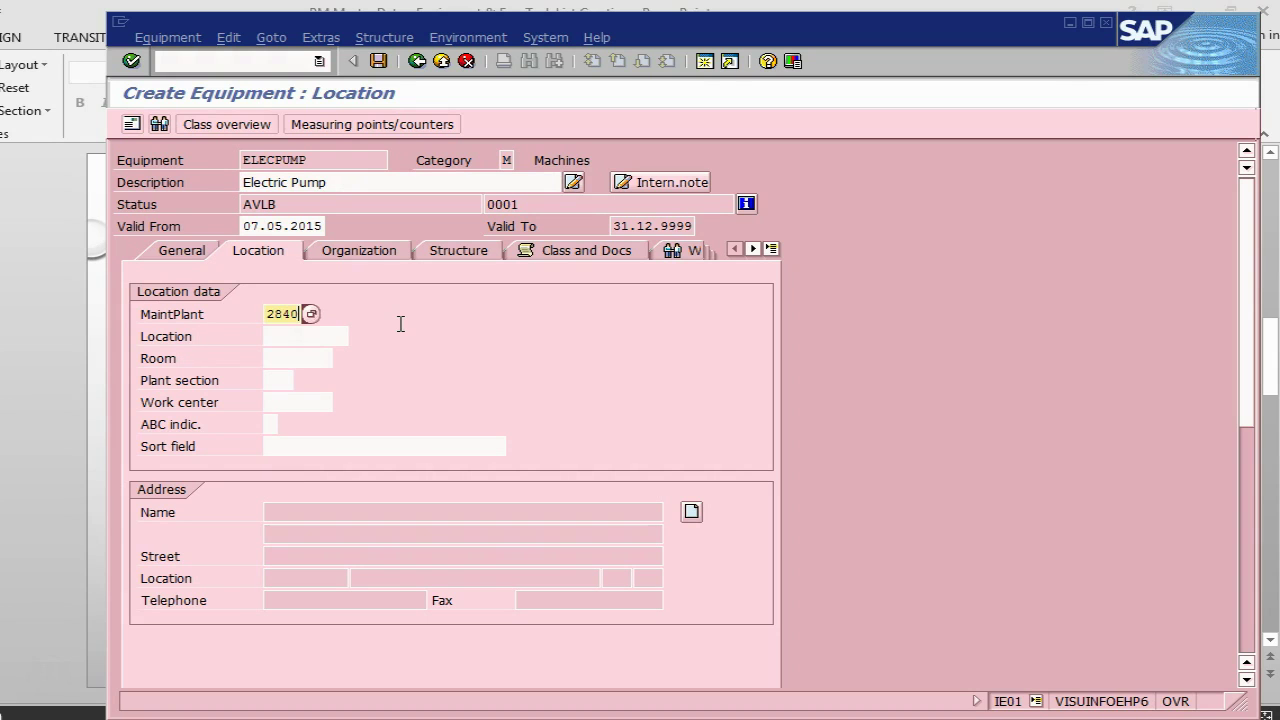
- Check the work center note in PowerPoint and set the equipment's work center to lathem in the SAP location data
key("alt+Tab")
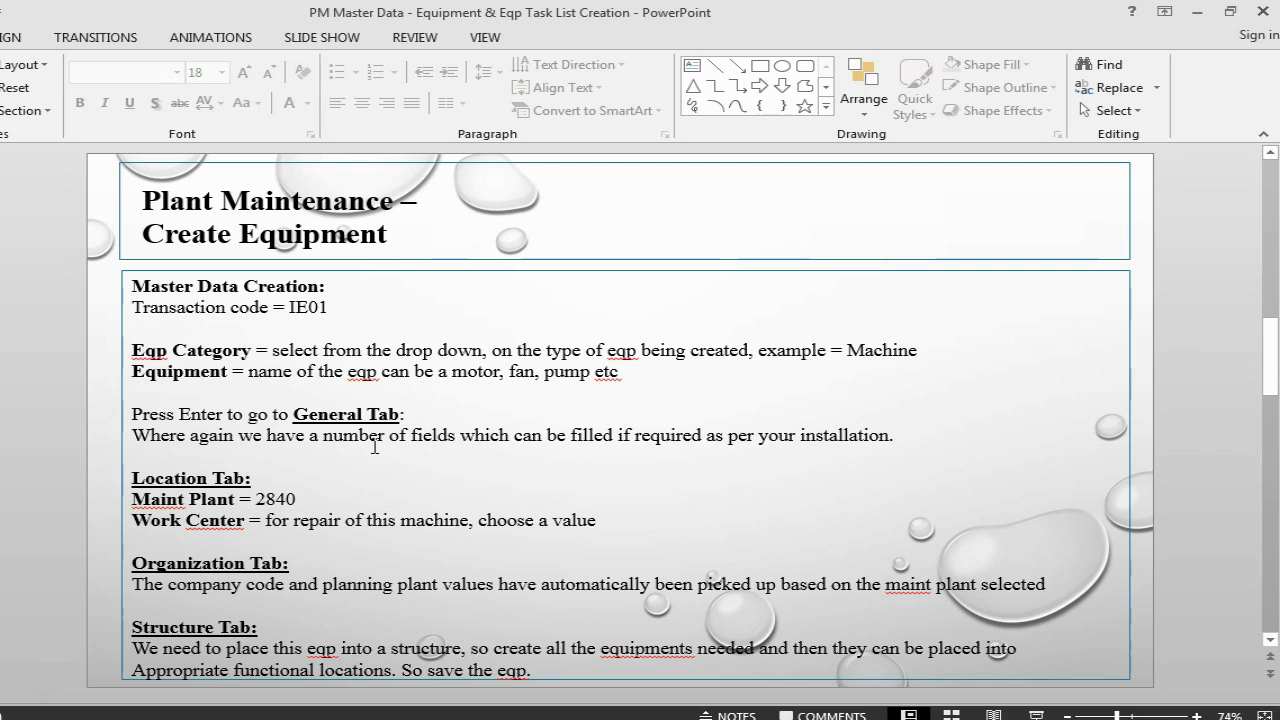
key("alt+Tab")
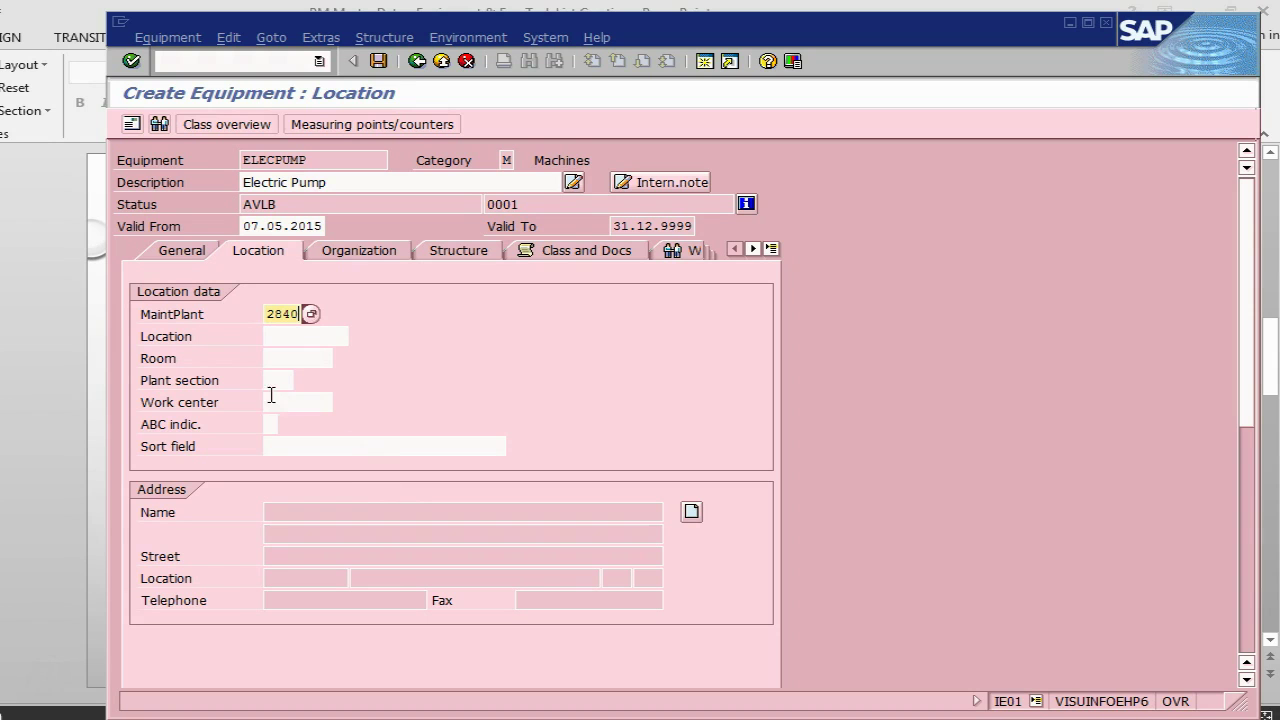
left_click(284, 402)
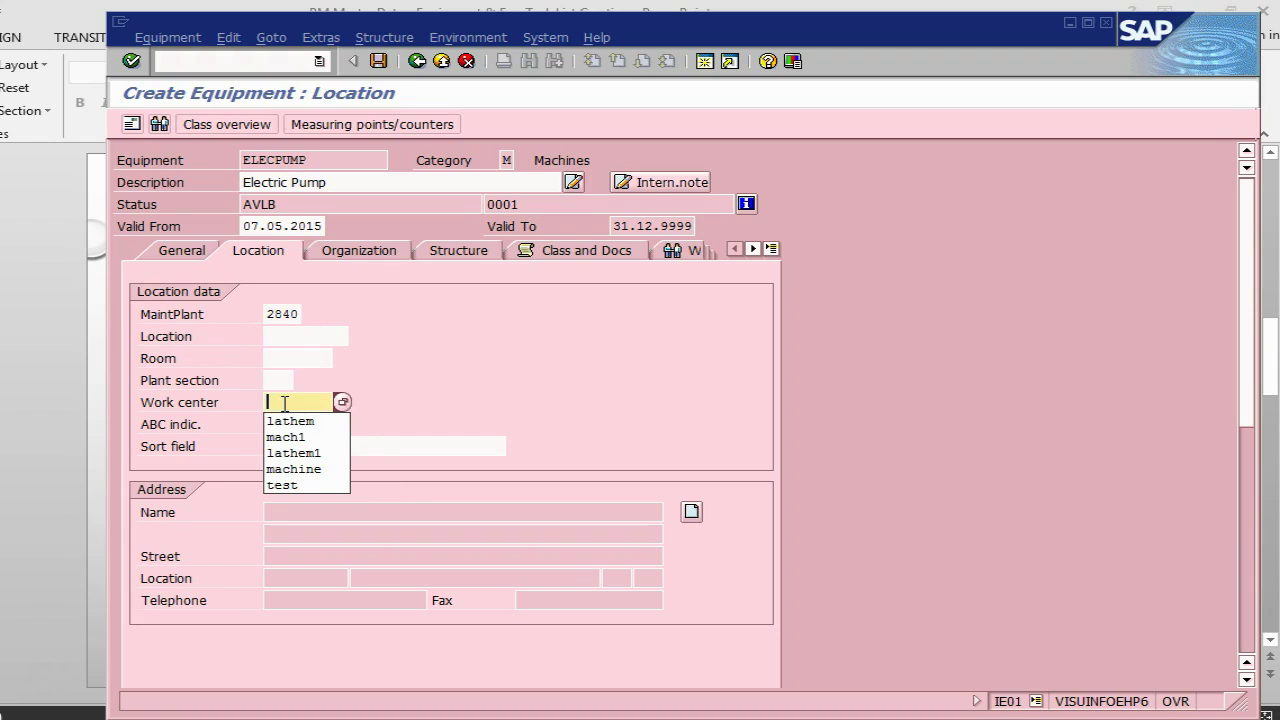
key("Down")
key("Return")
key("Return")
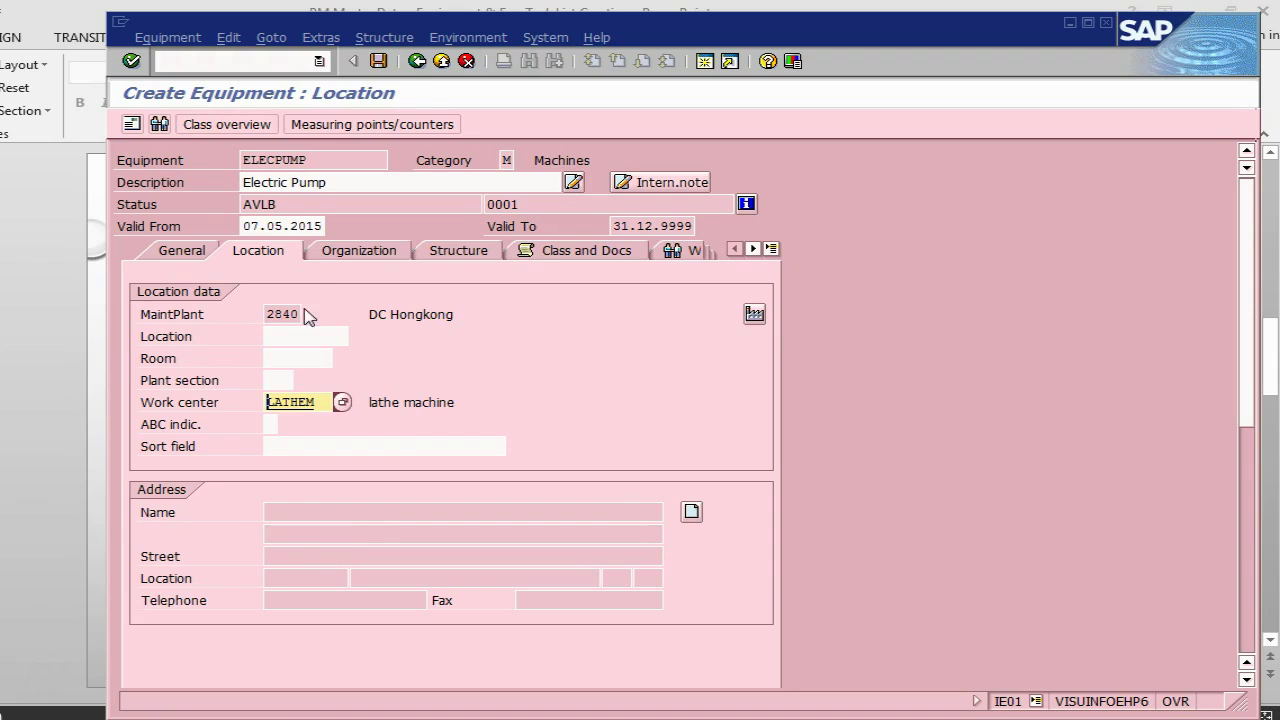
- Assign lathem in plant 2840 as the main work center in the equipment's organization data
left_click(345, 252)
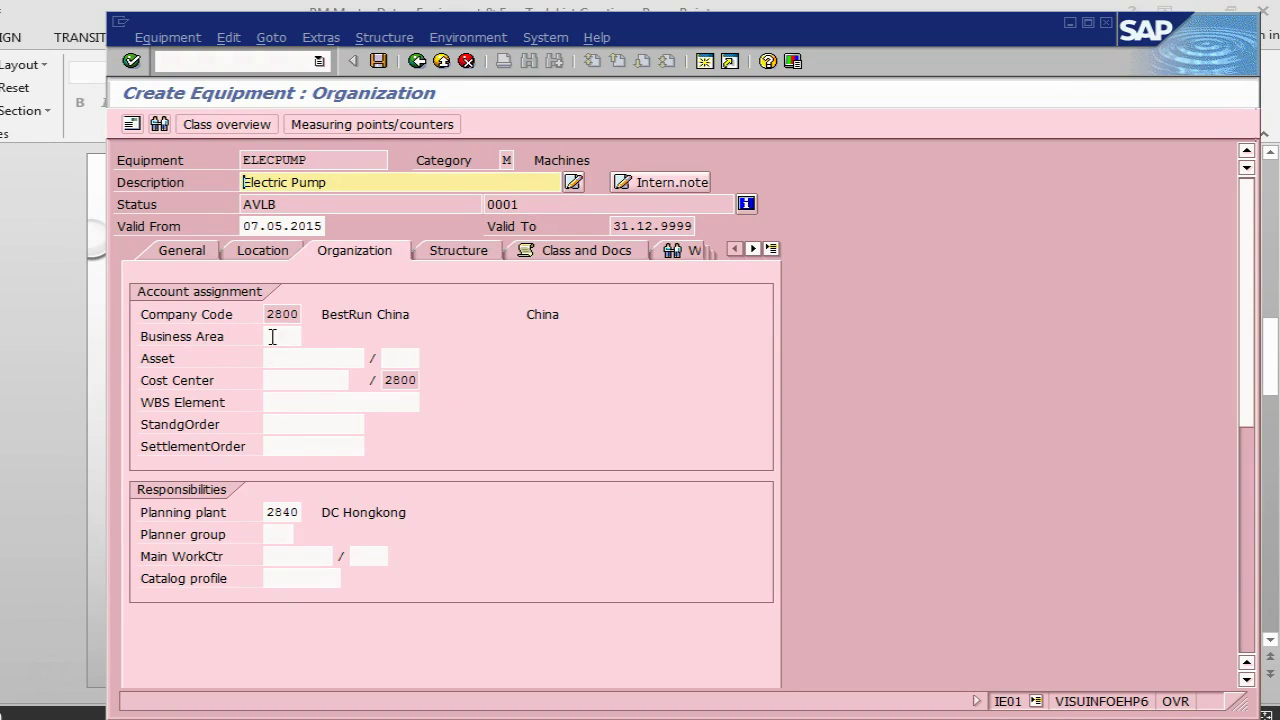
left_click(290, 556)
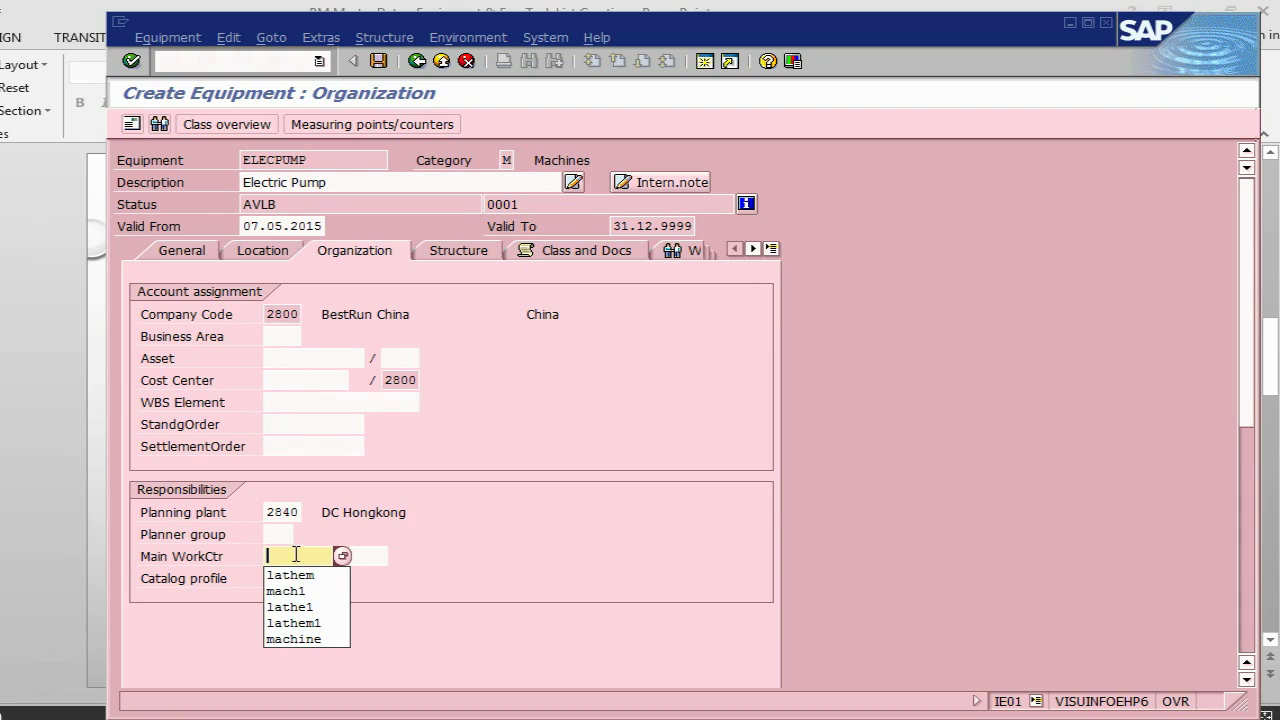
left_click(300, 577)
left_click(388, 555)
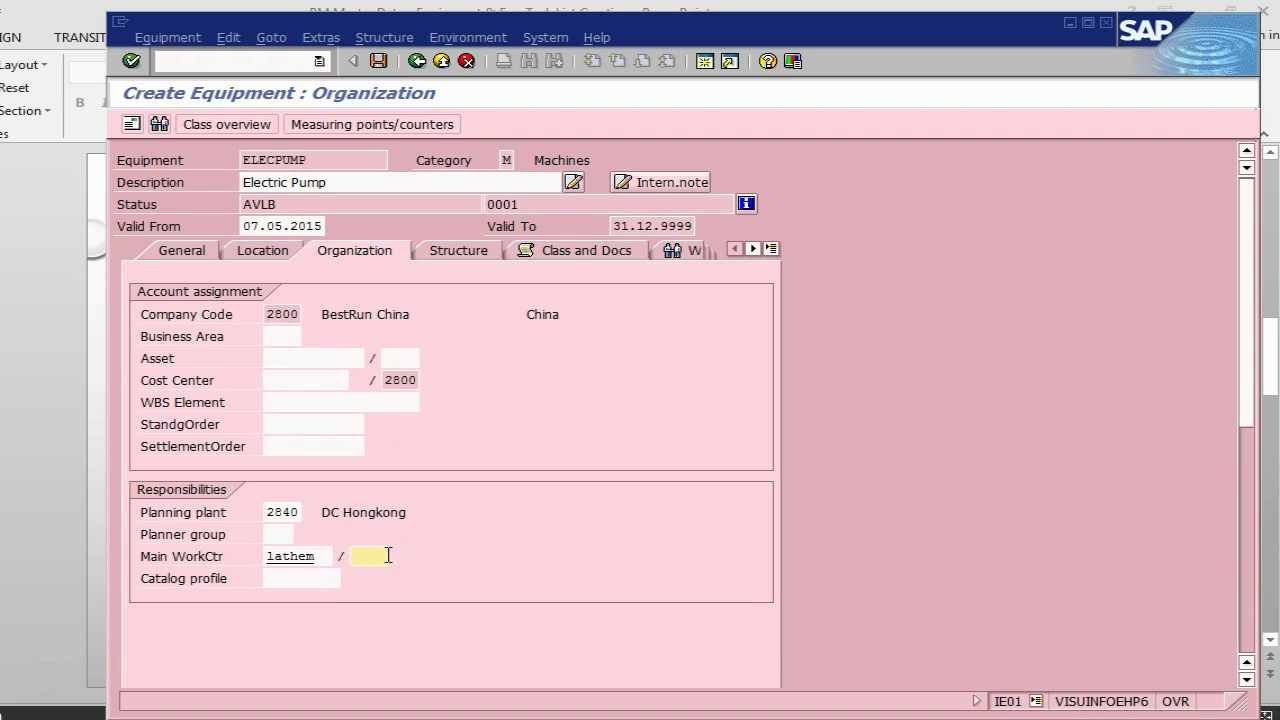
type("2840")
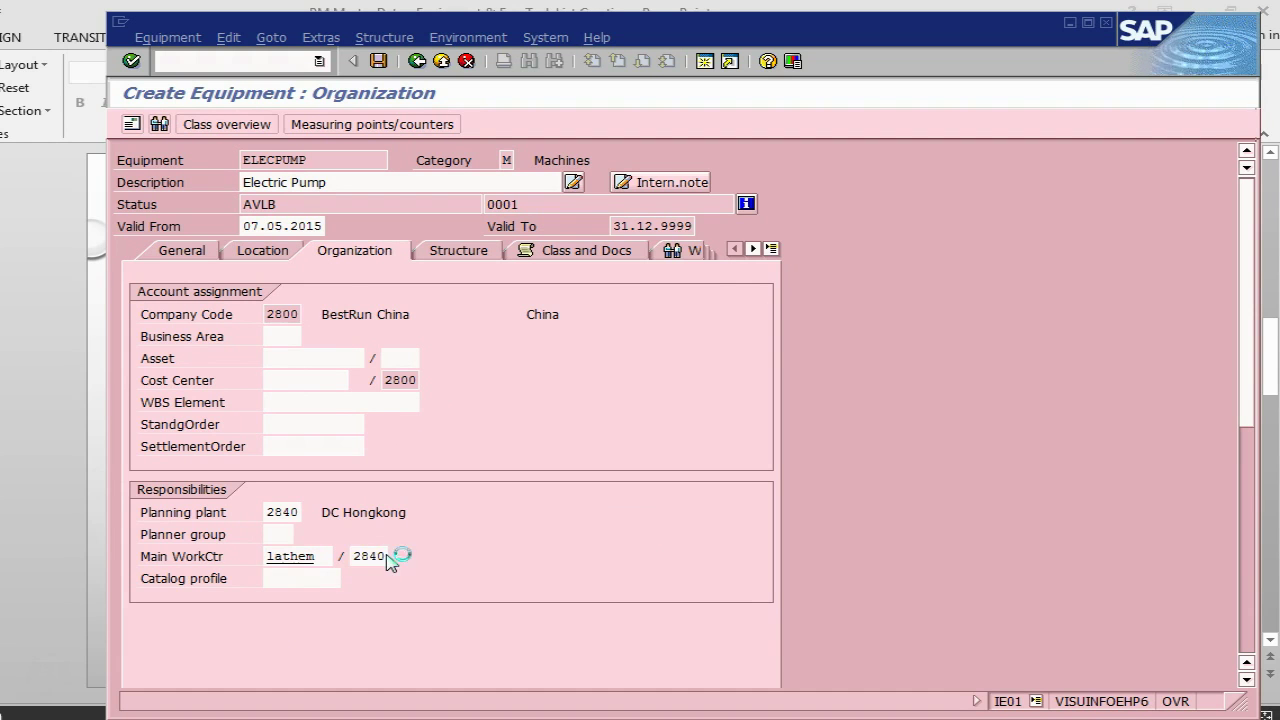
key("Return")
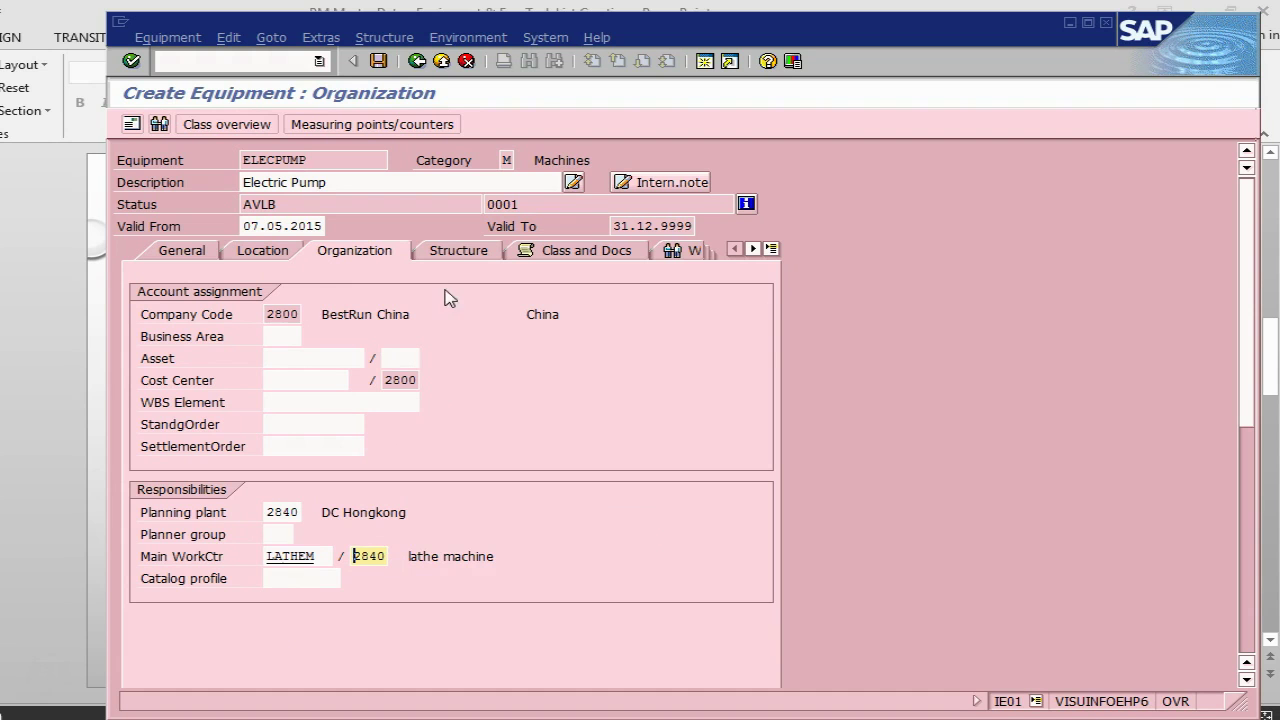
- Install the equipment at functional location 2840-prd-pm-02 in its structure data
left_click(458, 252)
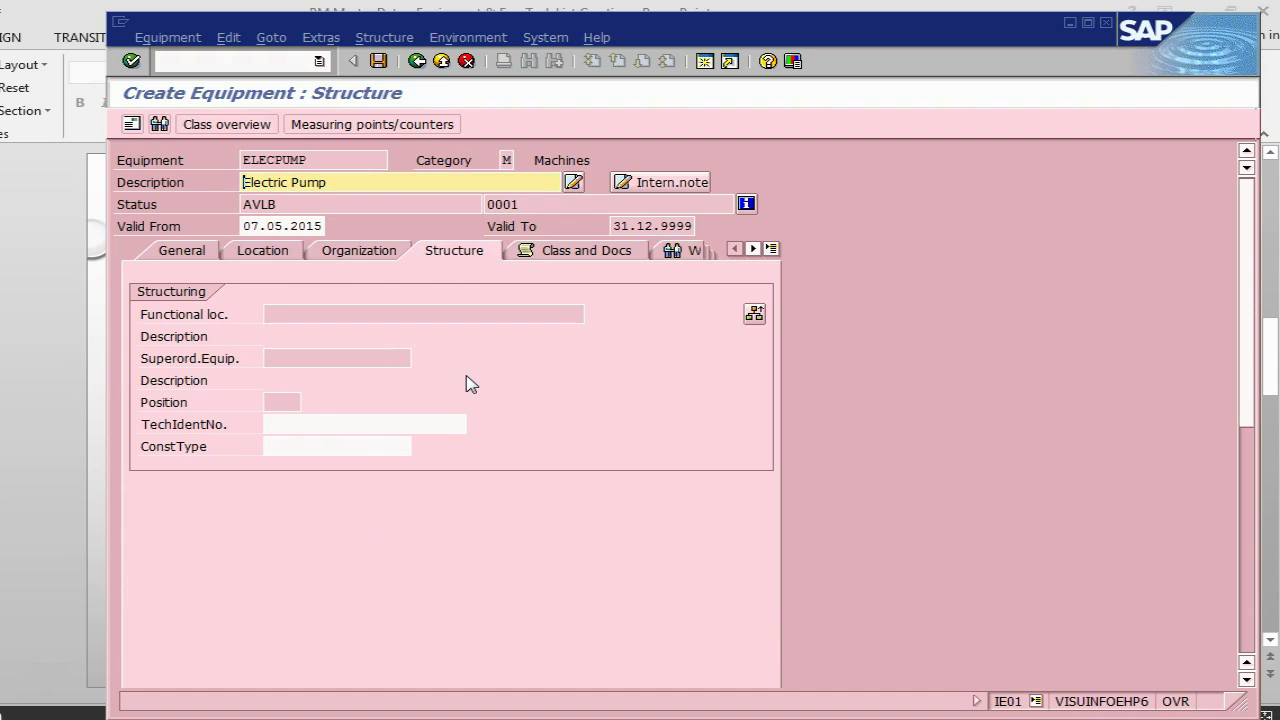
left_click(754, 315)
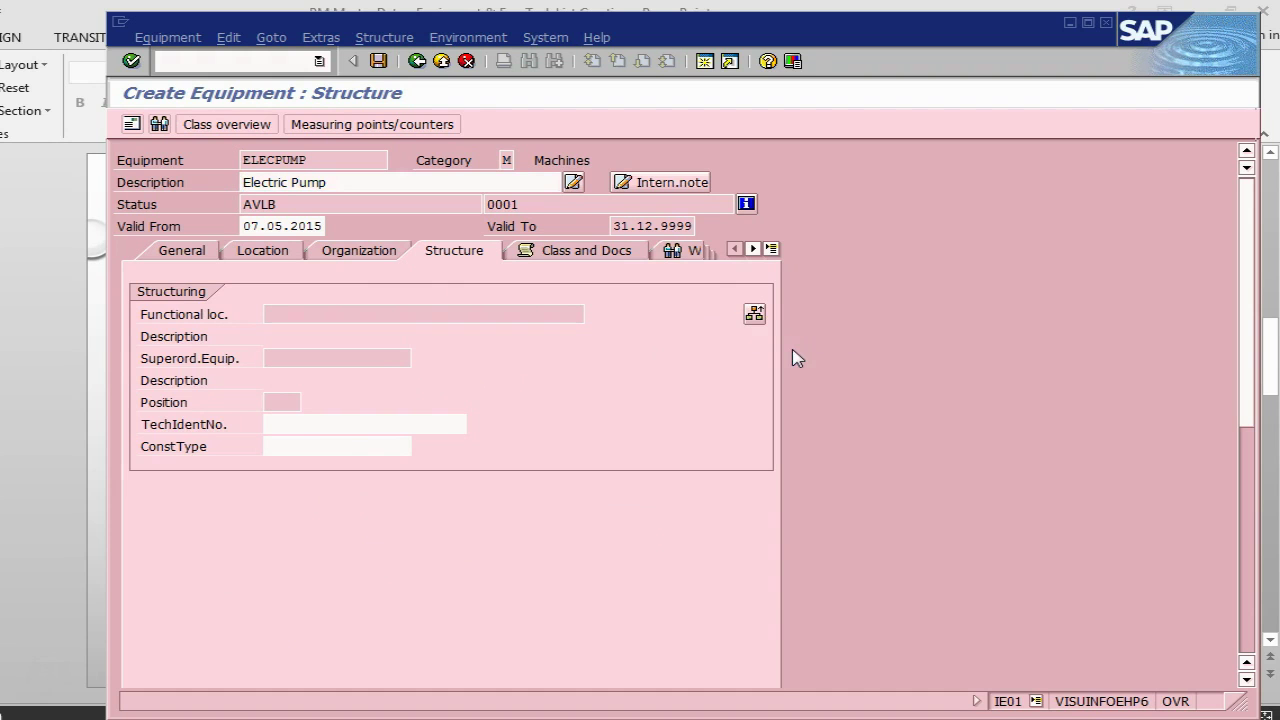
left_click(510, 385)
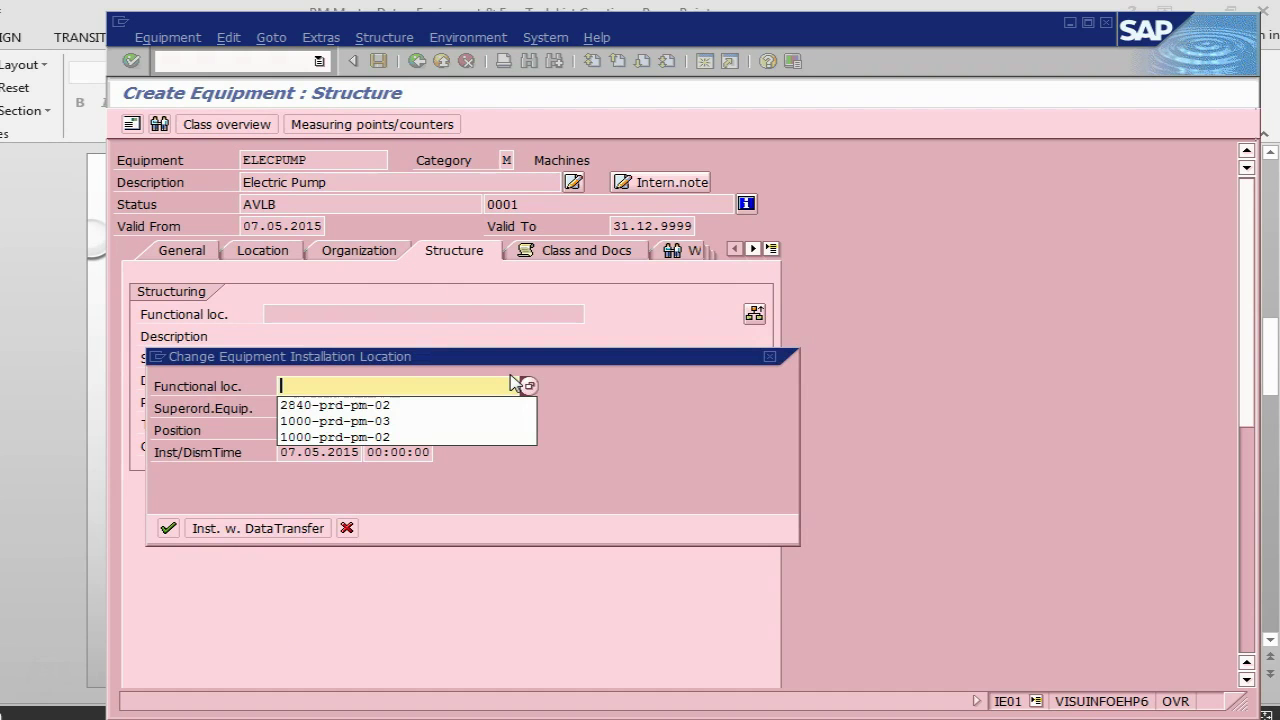
key("Down")
key("Return")
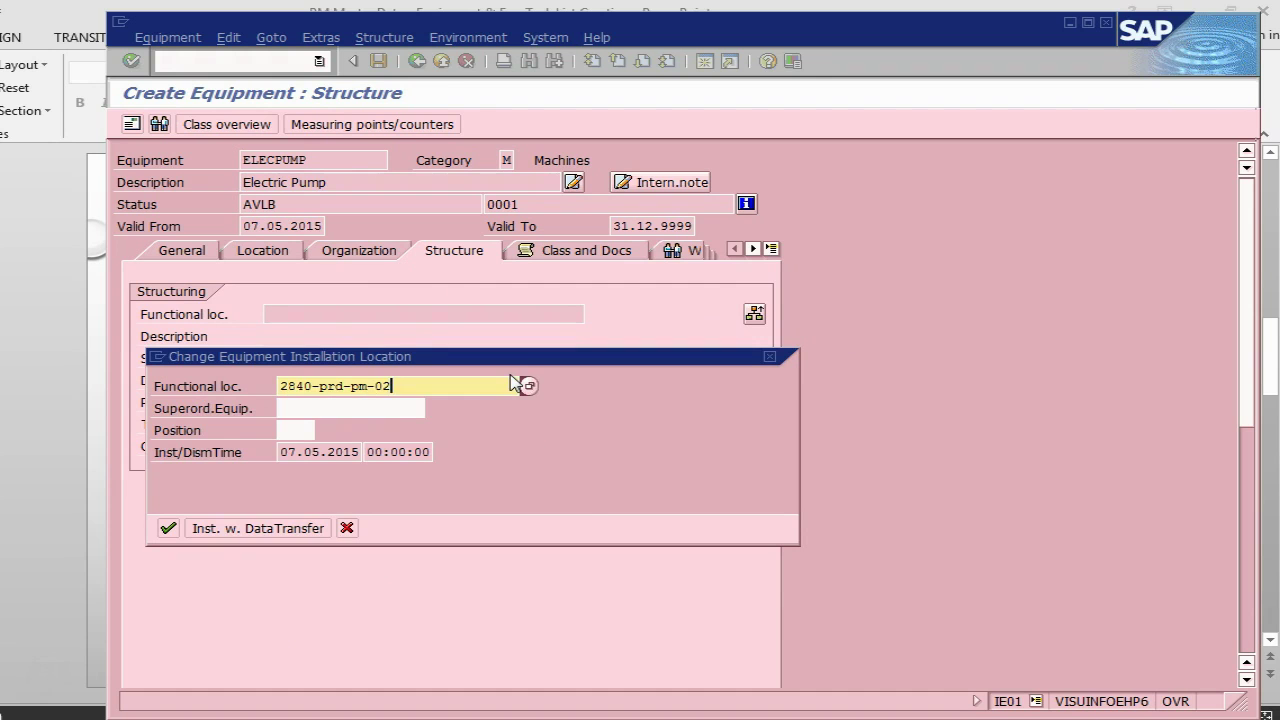
key("Return")
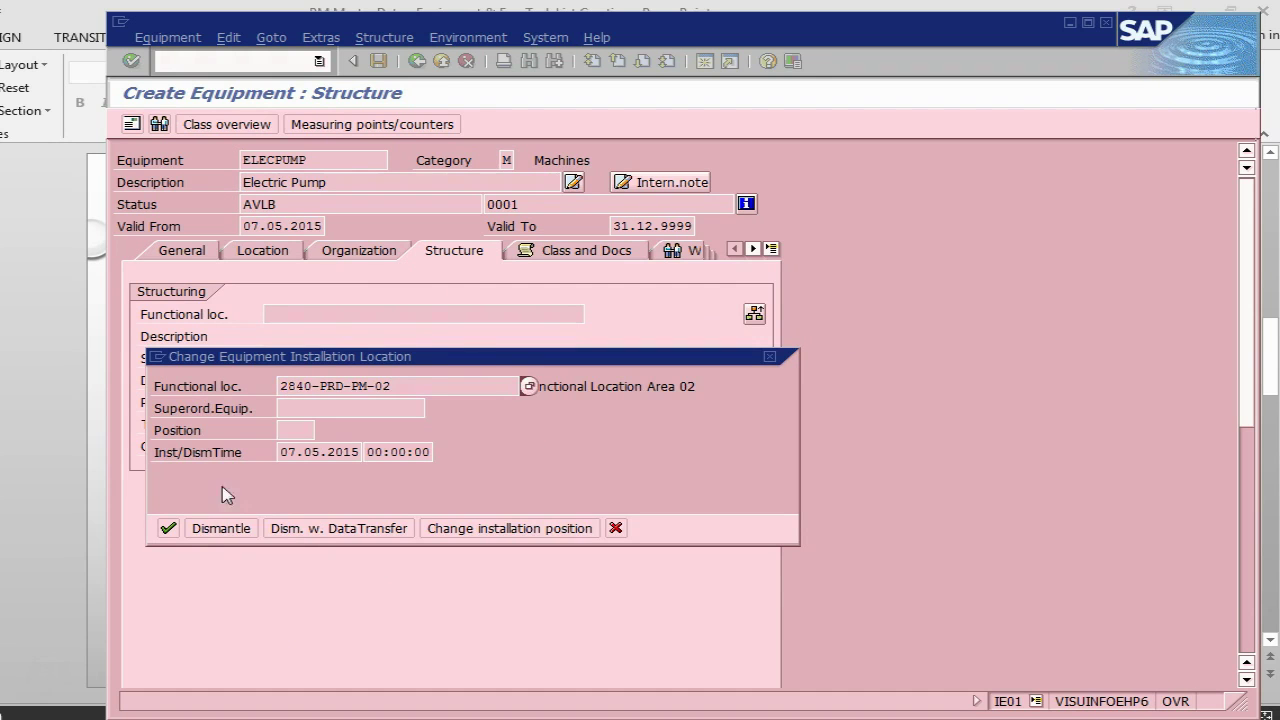
left_click(170, 530)
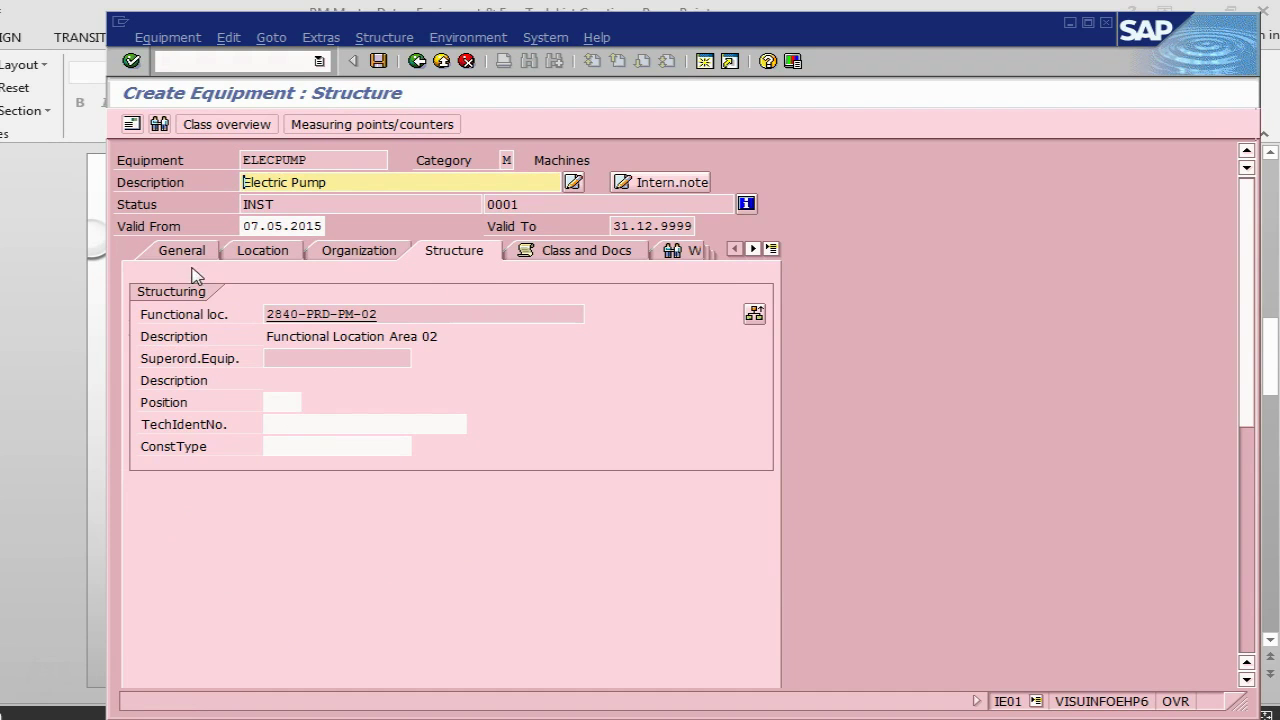
- Consult the PowerPoint slides, save the new equipment in SAP and view the details of the resulting system message
left_click(111, 324)
scroll(251, 477, "down", 3)
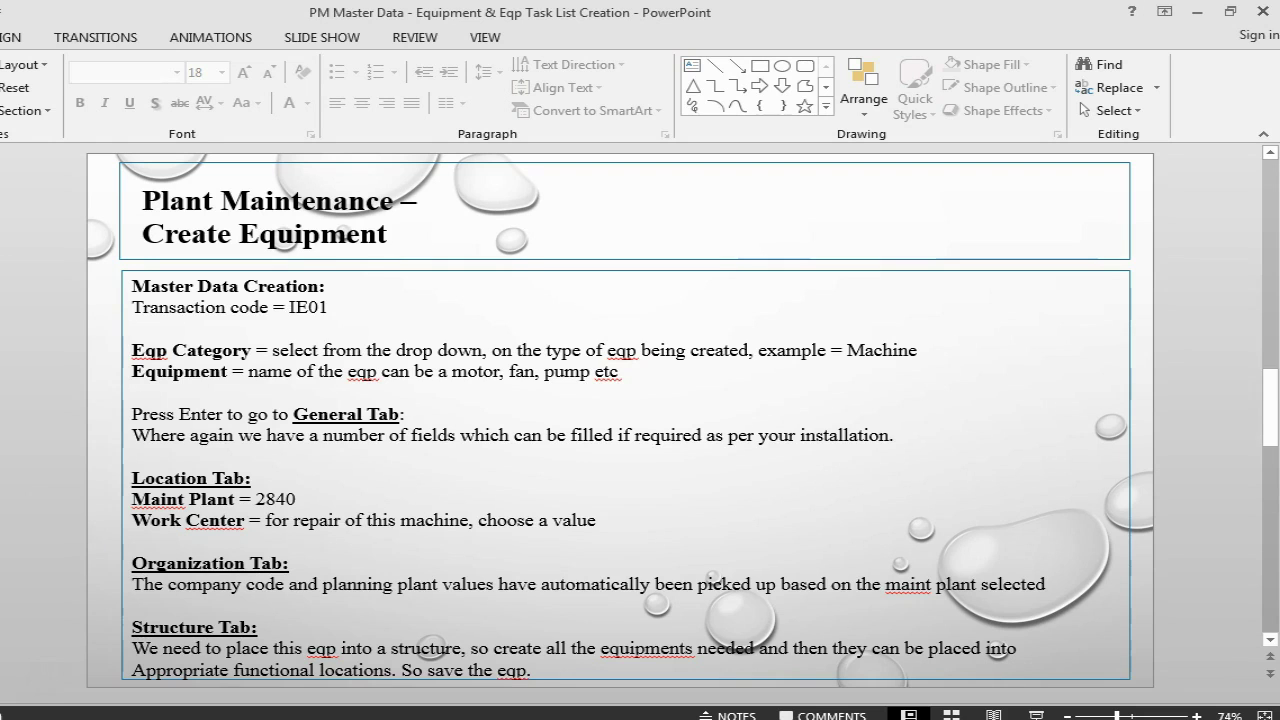
key("alt+Tab")
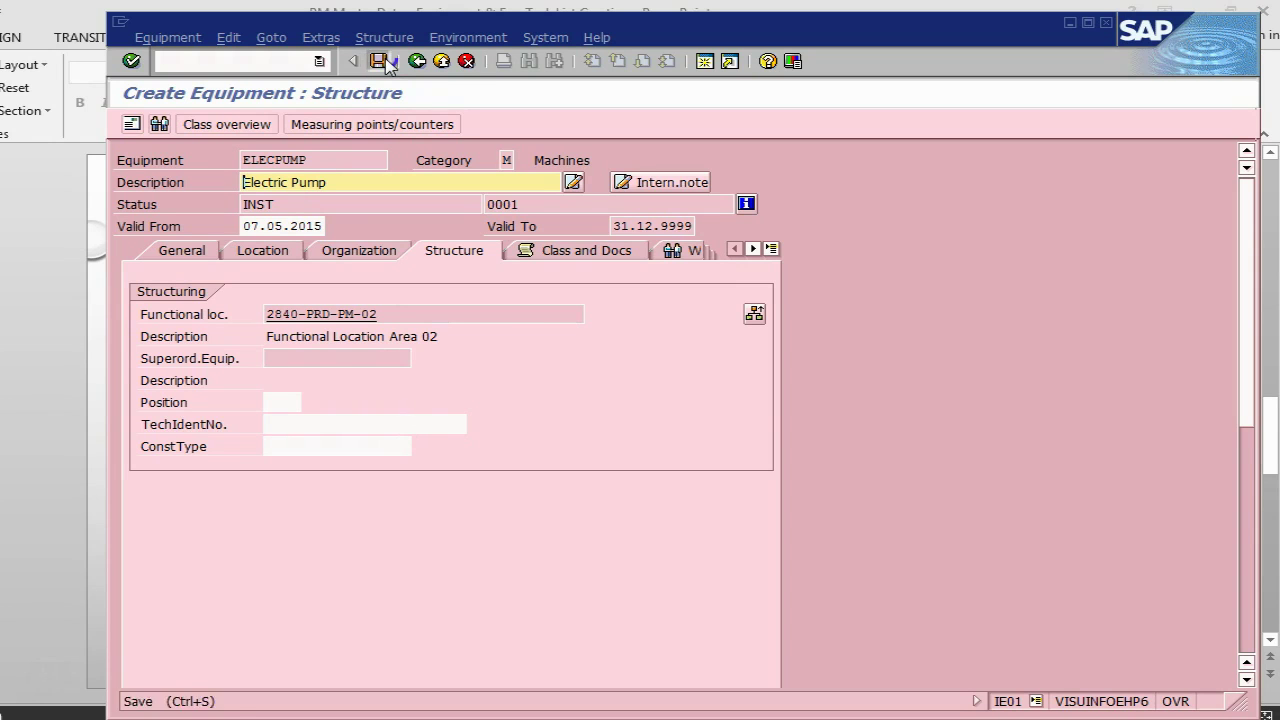
left_click(452, 256)
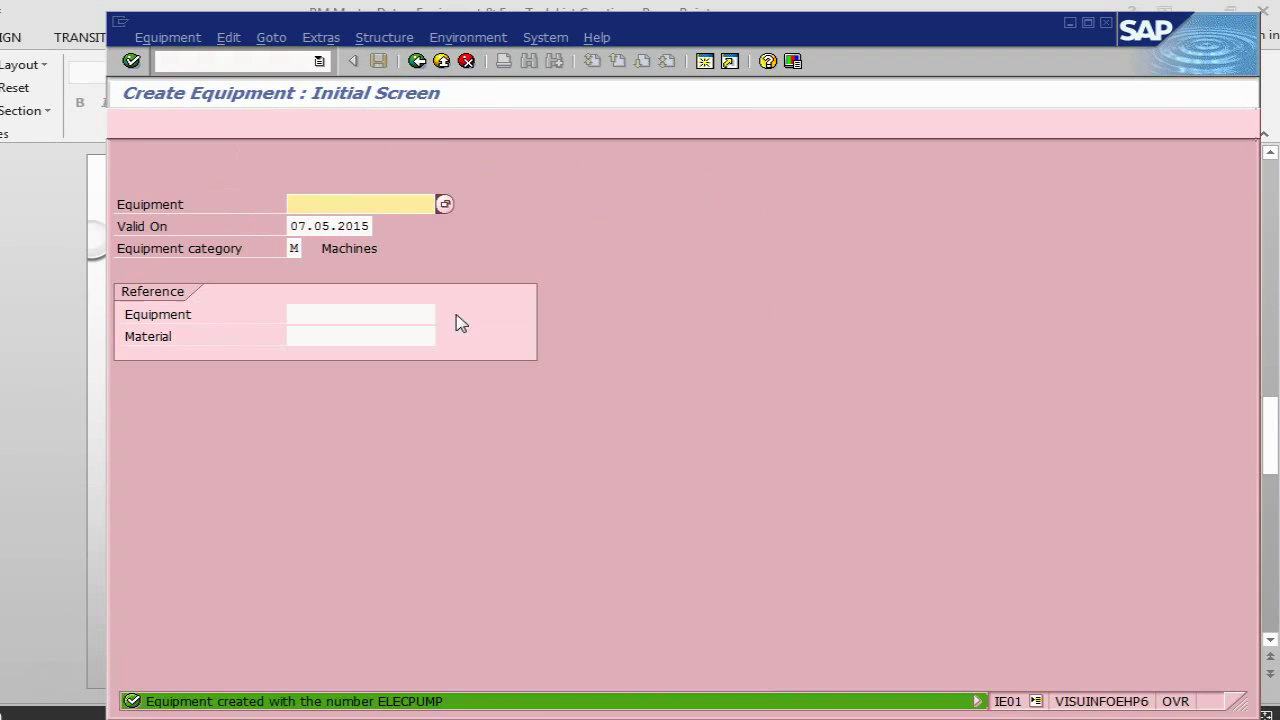
double_click(336, 701)
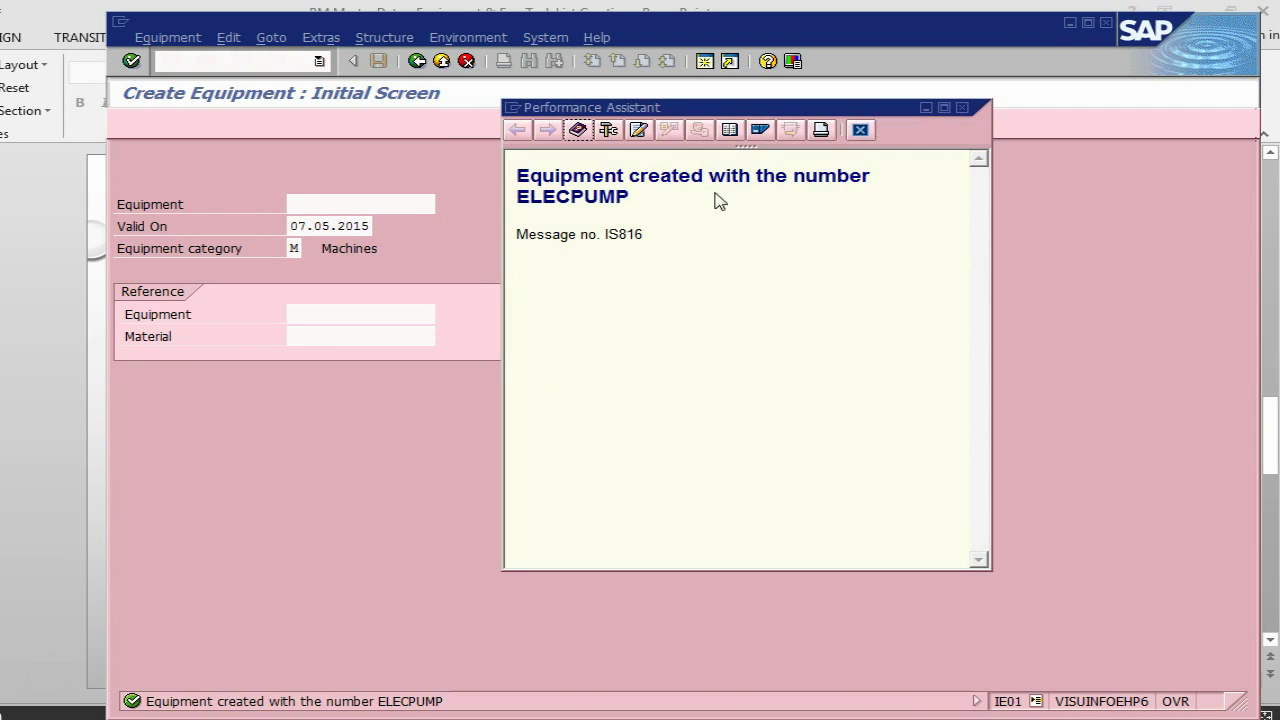
left_click(859, 130)
- Switch to PowerPoint and bring up the Create Task List slide
key("alt+Tab")
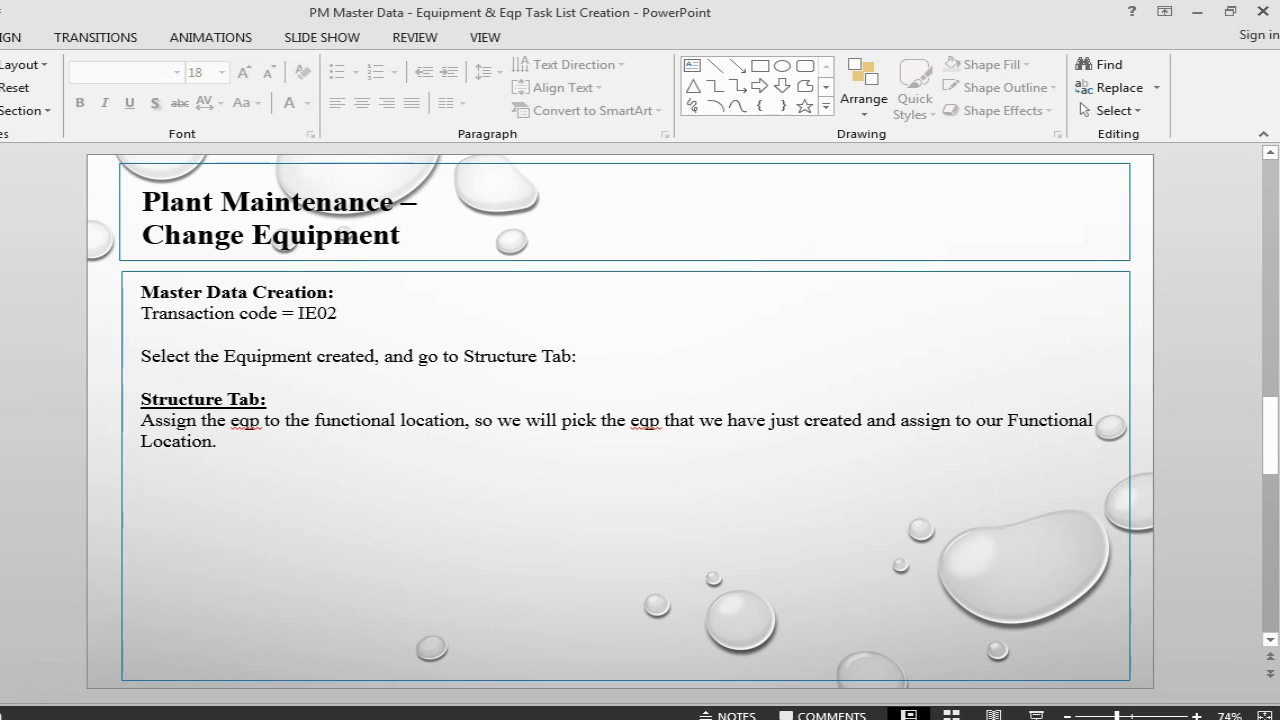
scroll(213, 559, "down", 1)
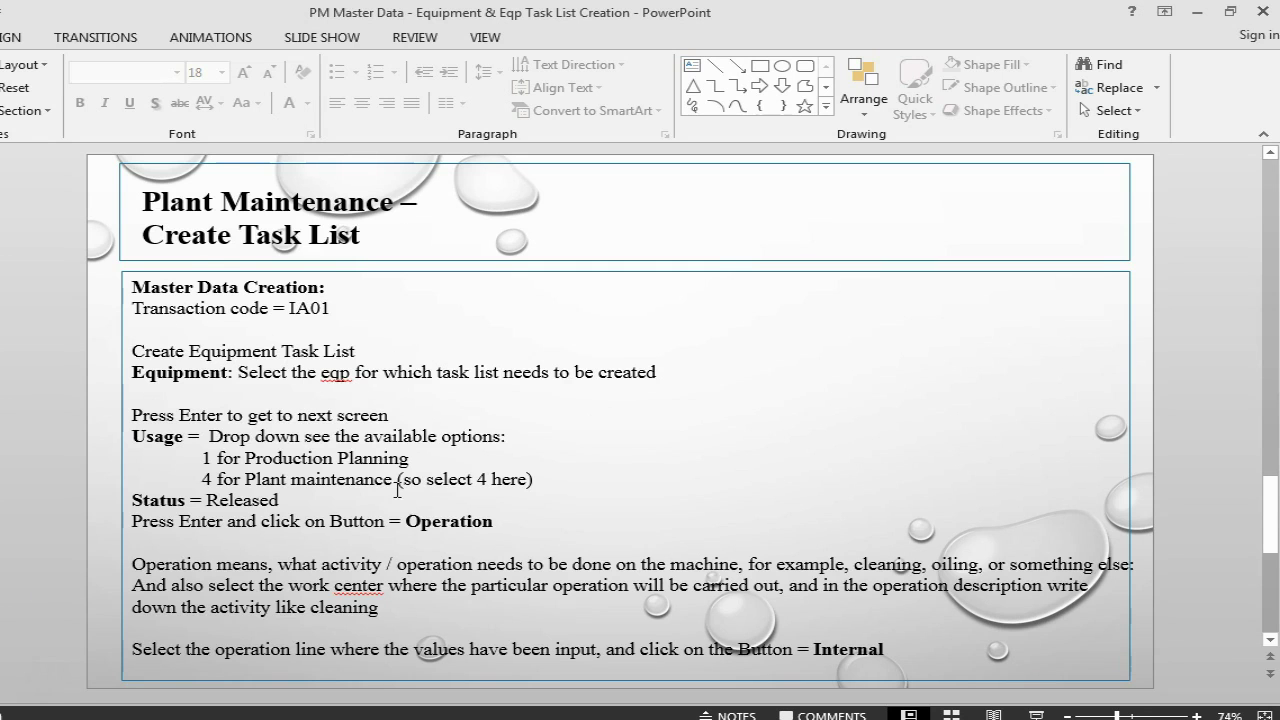
- Switch to SAP, run transaction /nia01 and open the task list header for equipment ELECPUMP
key("alt+Tab")
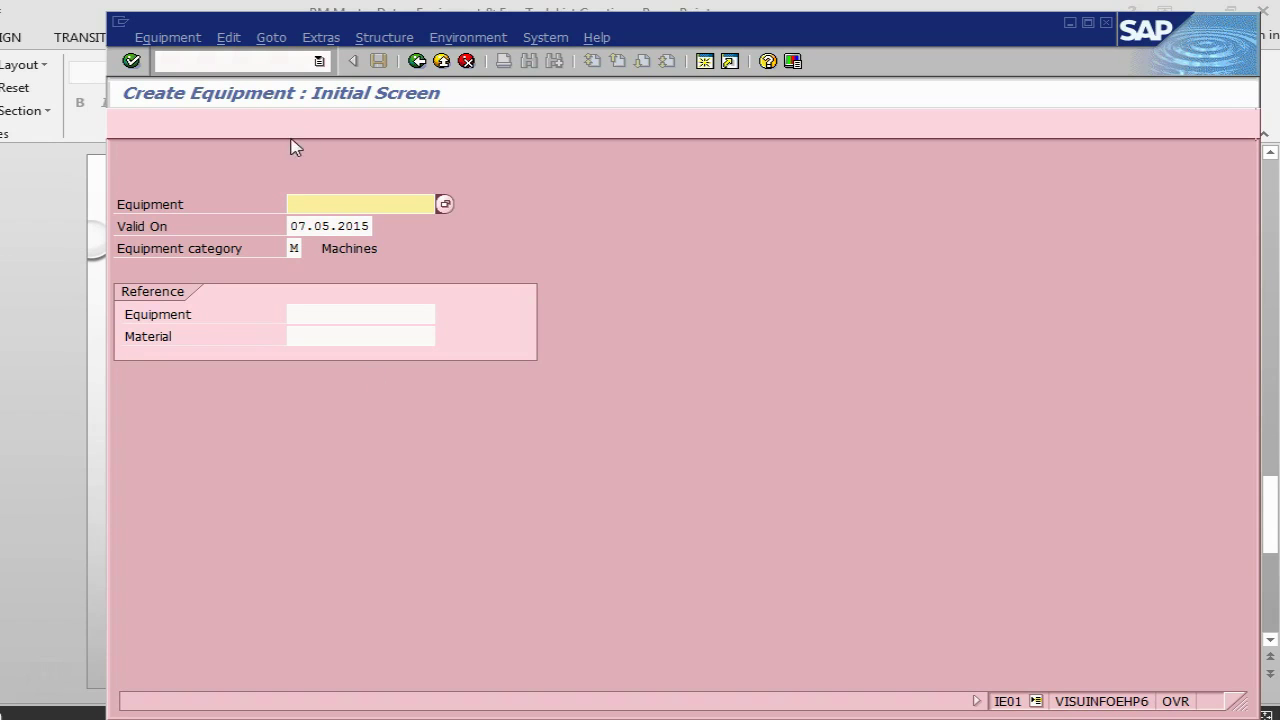
left_click(252, 61)
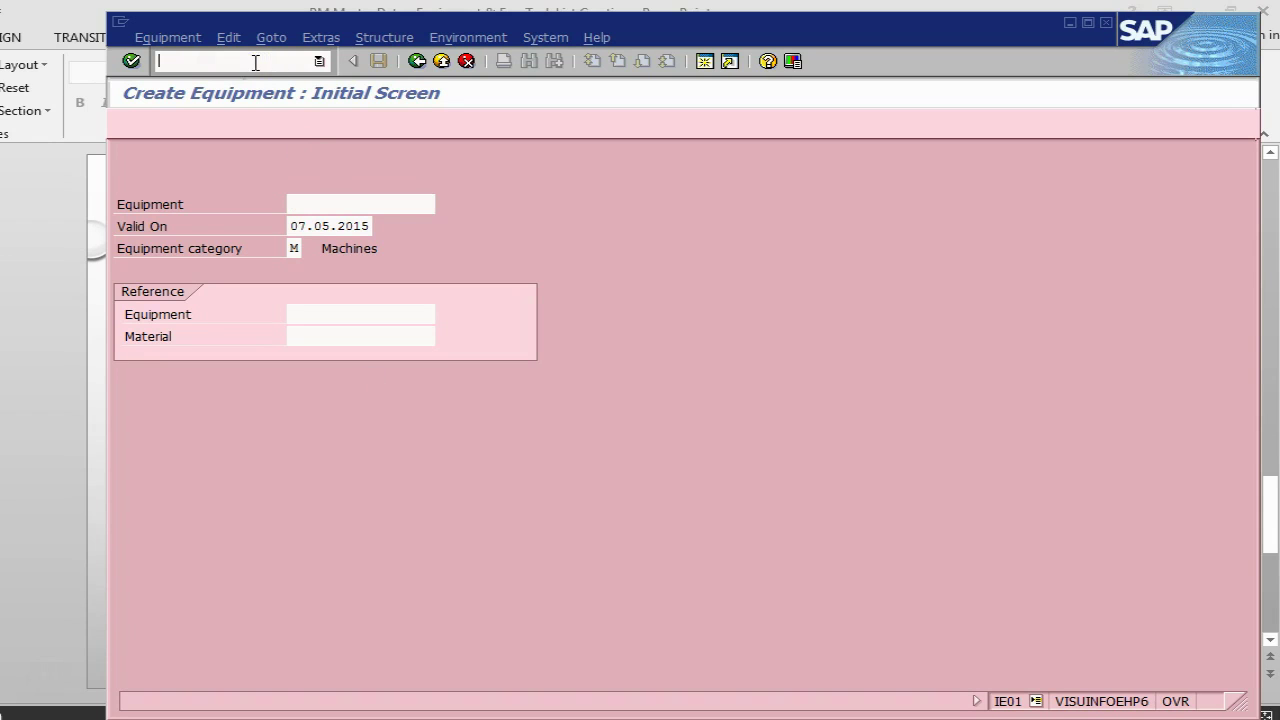
type("/nia01")
key("Return")
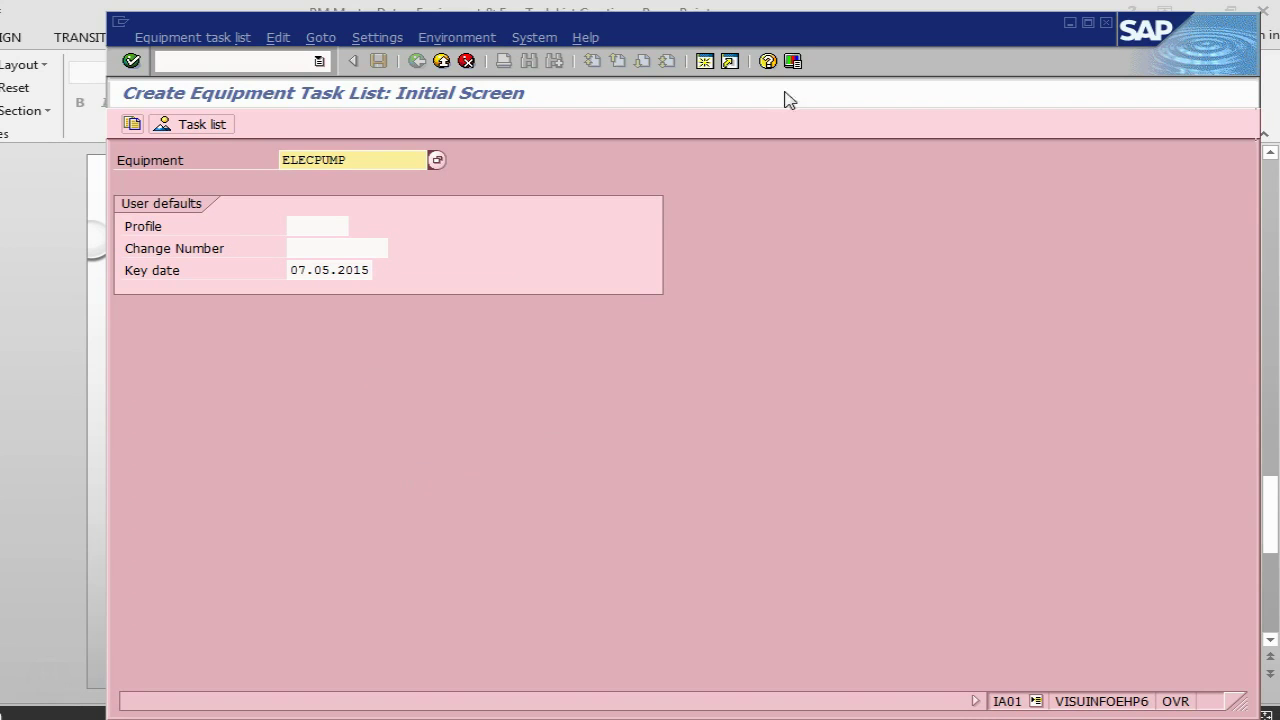
left_click_drag(790, 35, 778, 32)
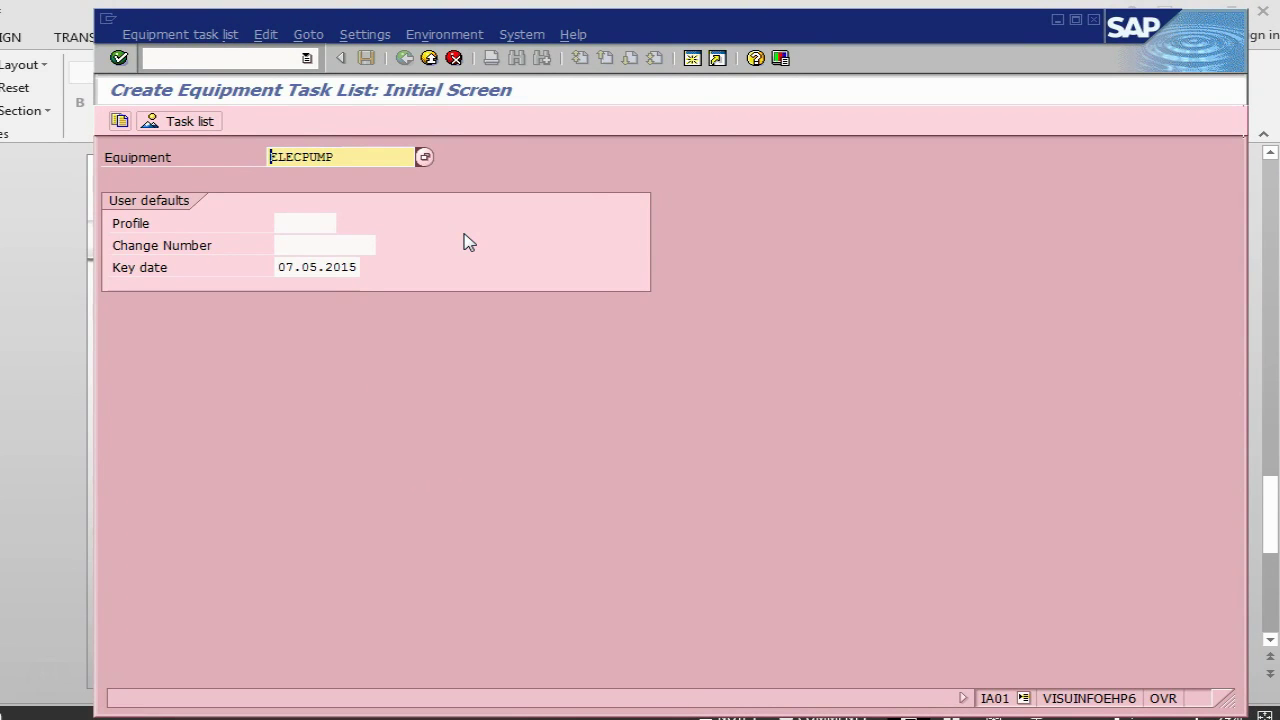
key("Return")
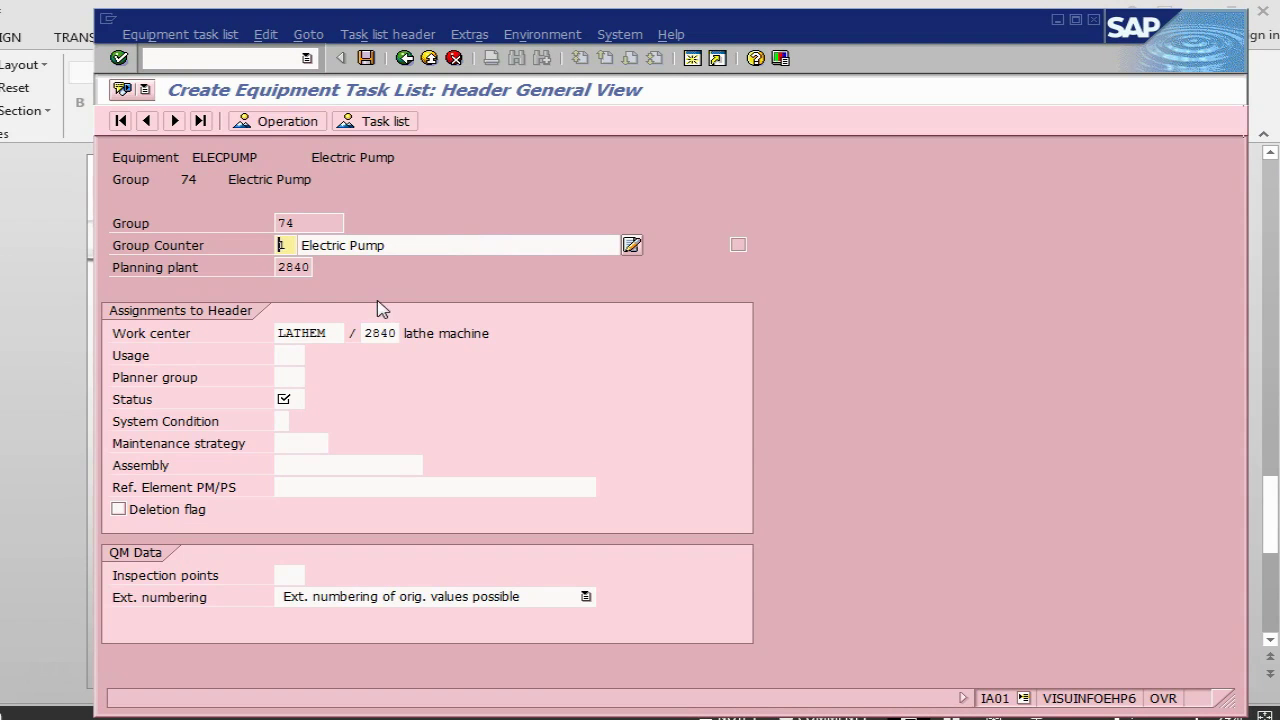
- Consult the Create Task List slide in PowerPoint and set the task list header's usage to 4 (Plant maintenance) in SAP
key("alt+Tab")
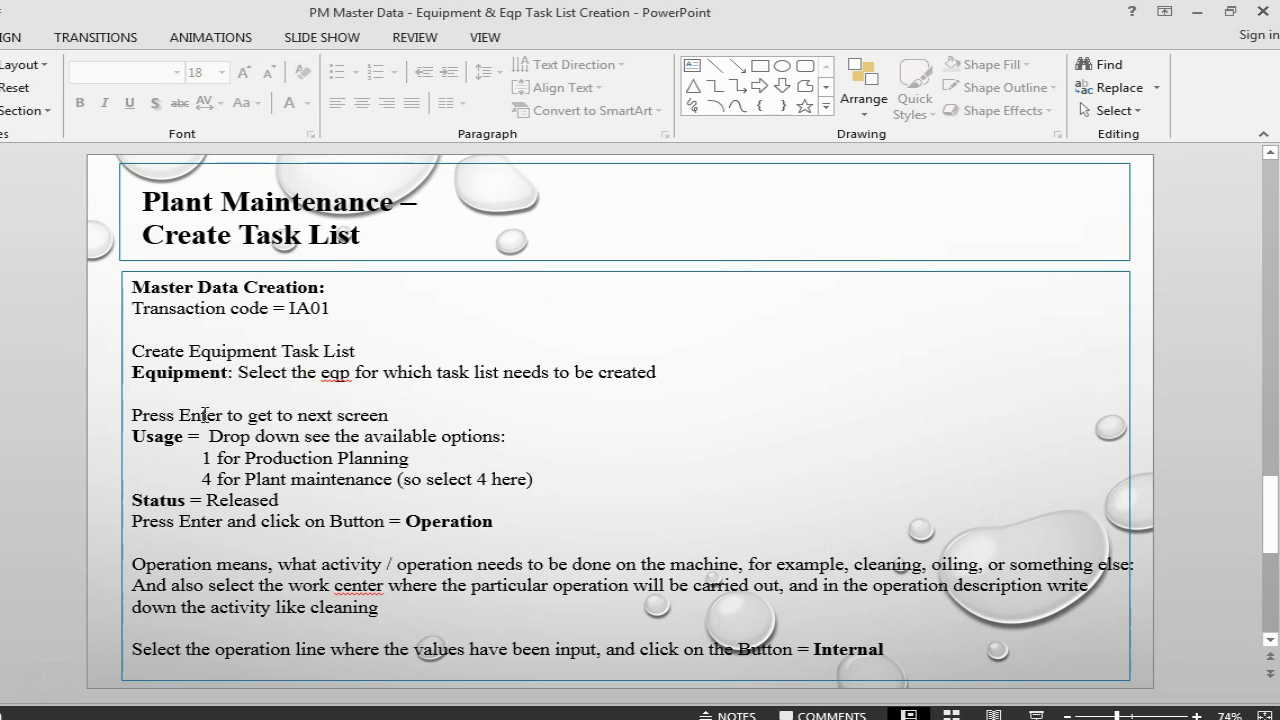
key("alt+Tab")
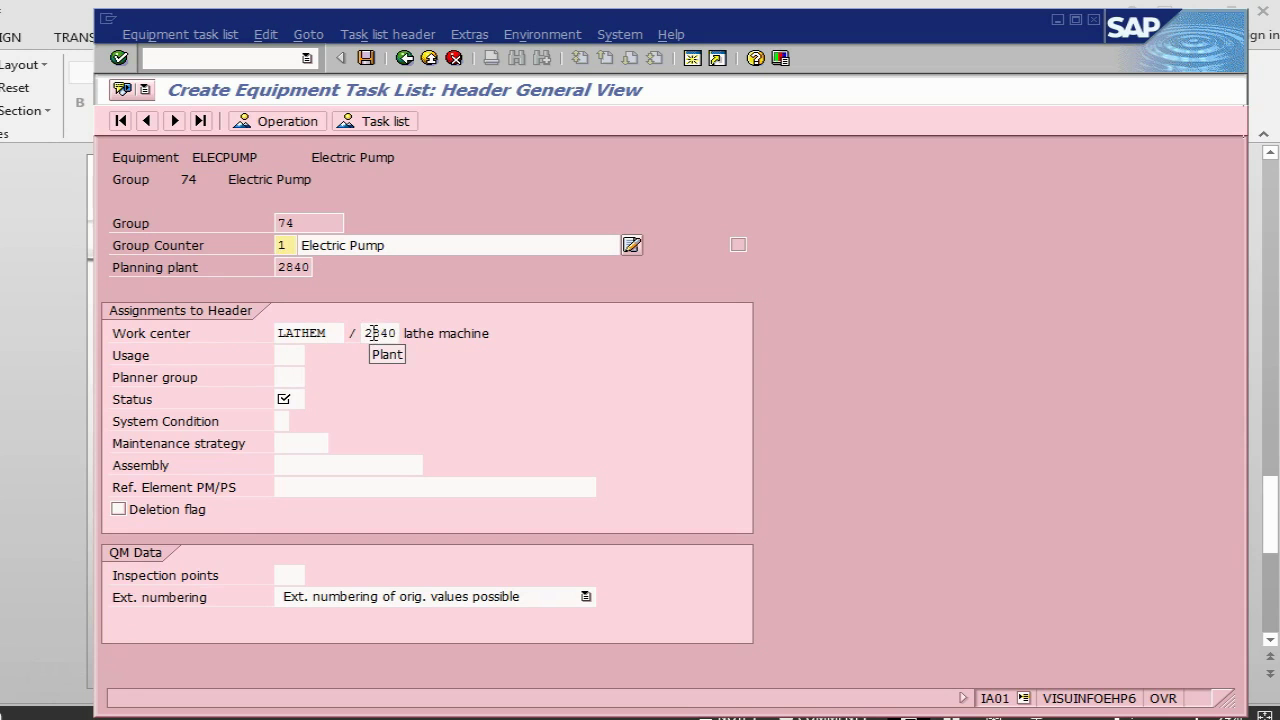
left_click(286, 355)
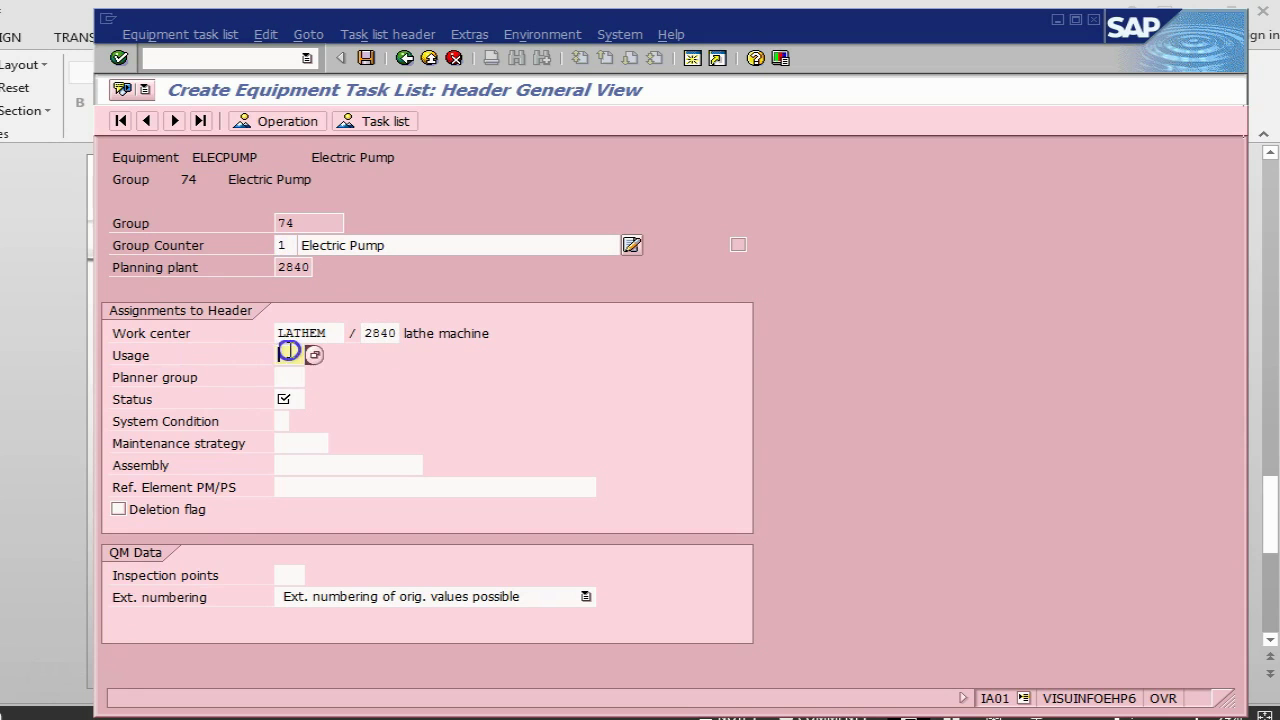
key("alt+Tab")
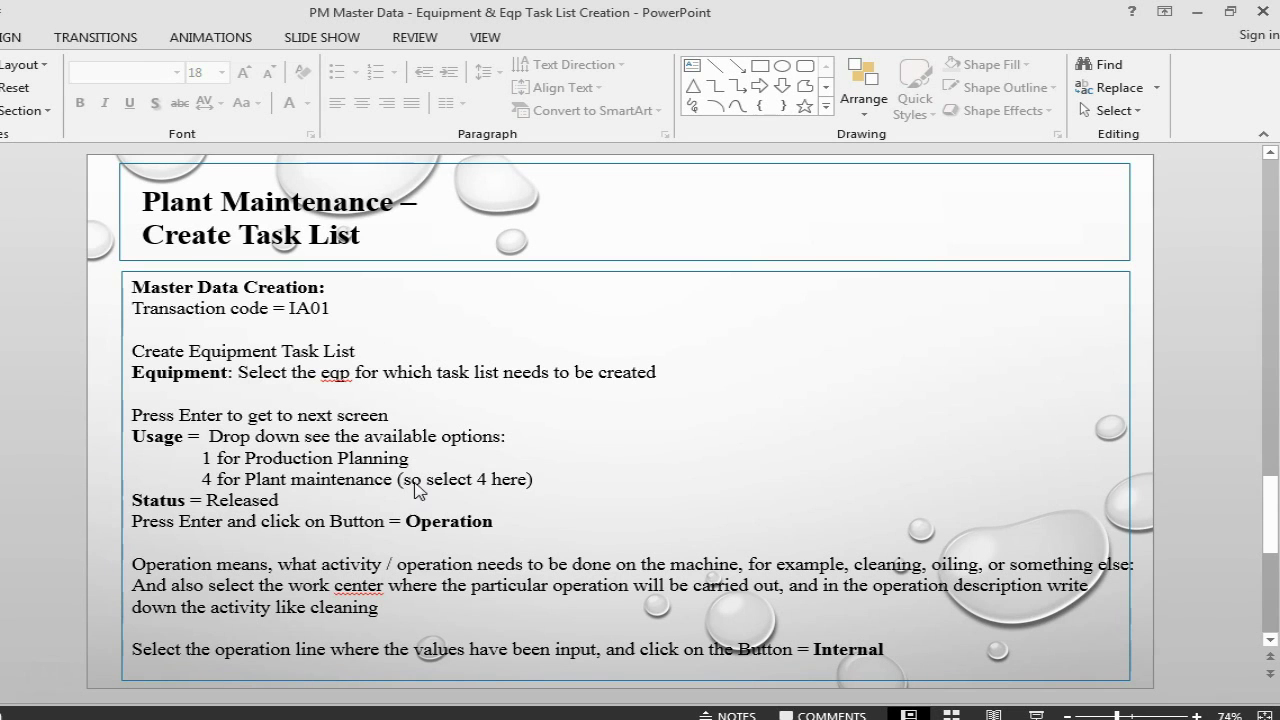
key("alt+Tab")
left_click(304, 355)
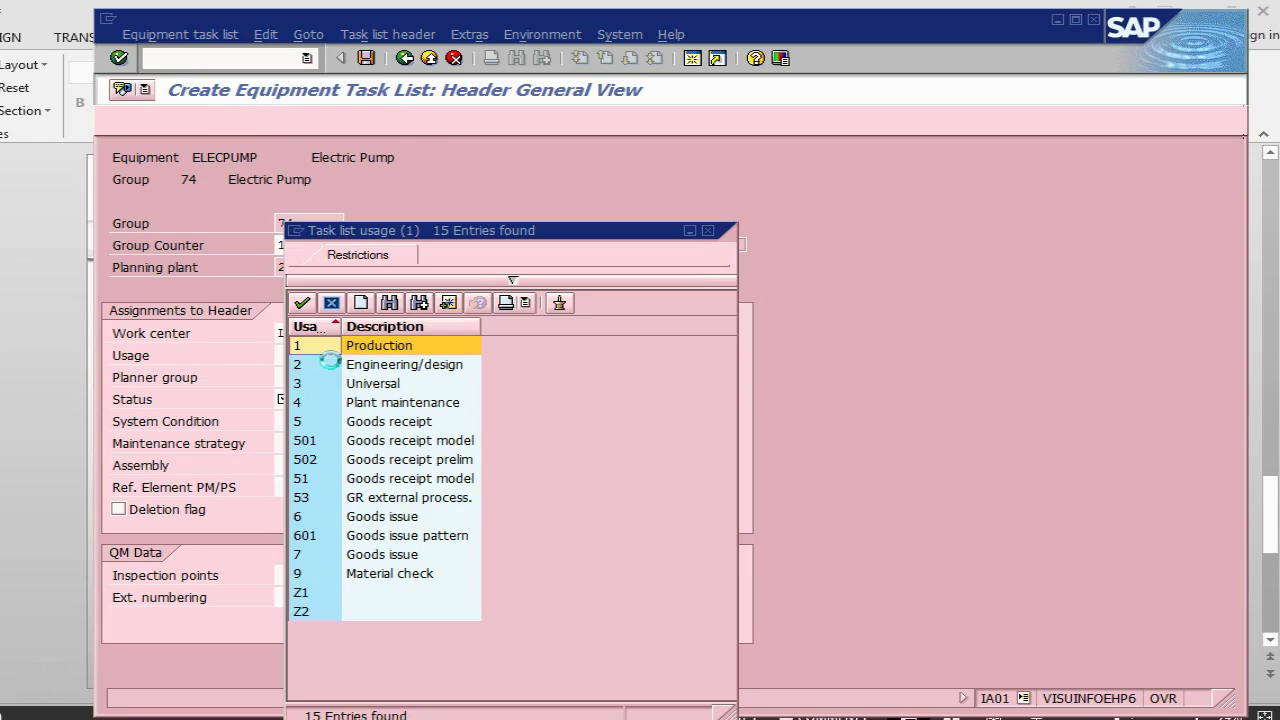
double_click(367, 403)
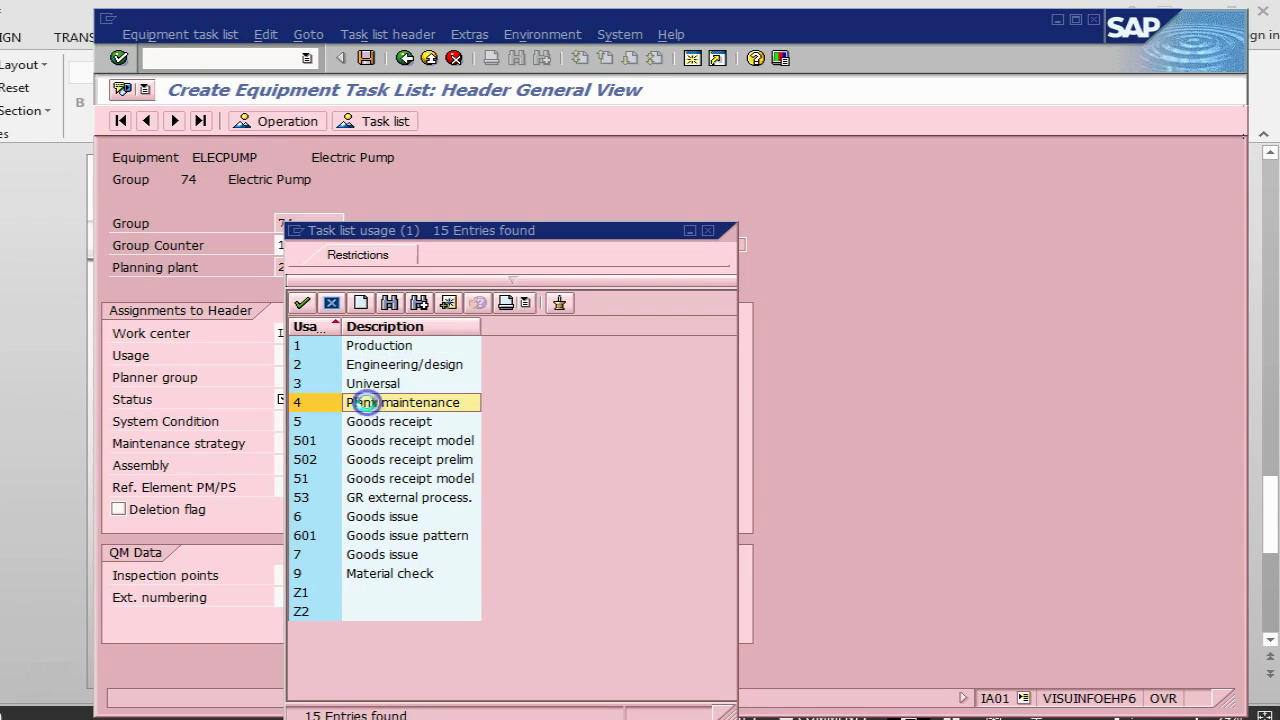
- Set the task list header's status to 4 (Released (general)), checking it against the slide, and confirm the header entries
left_click(285, 398)
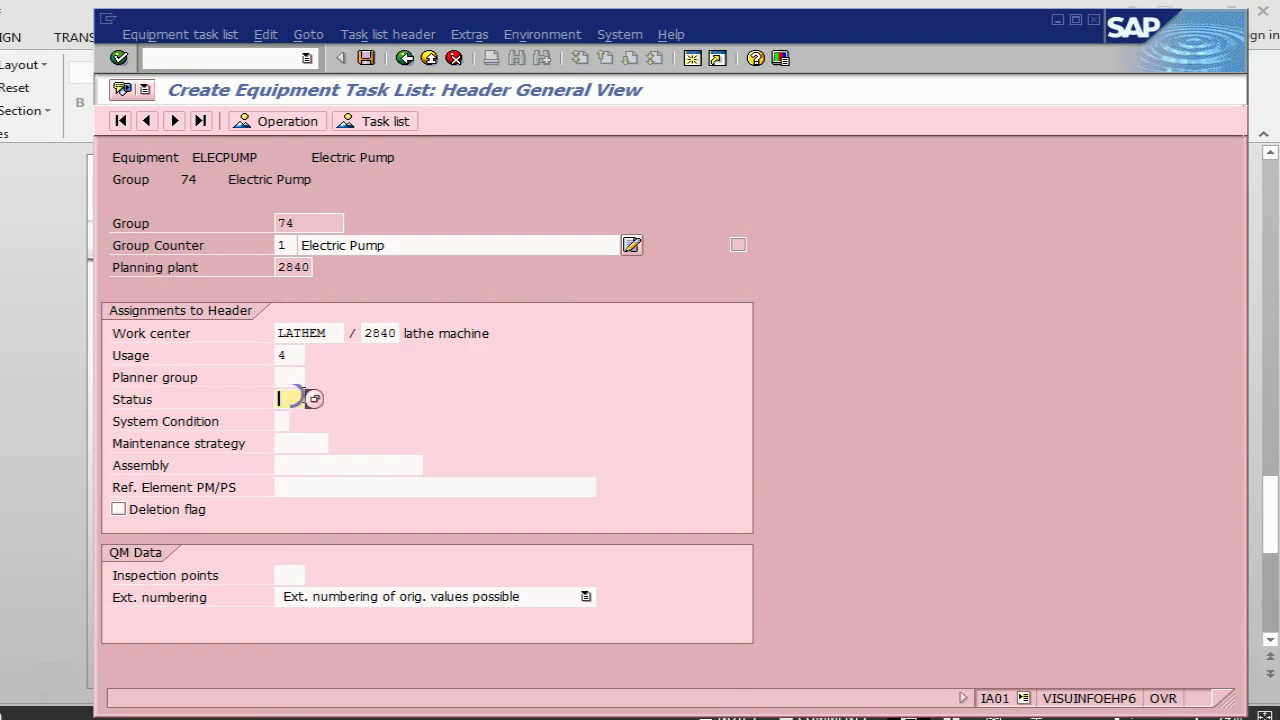
left_click(316, 399)
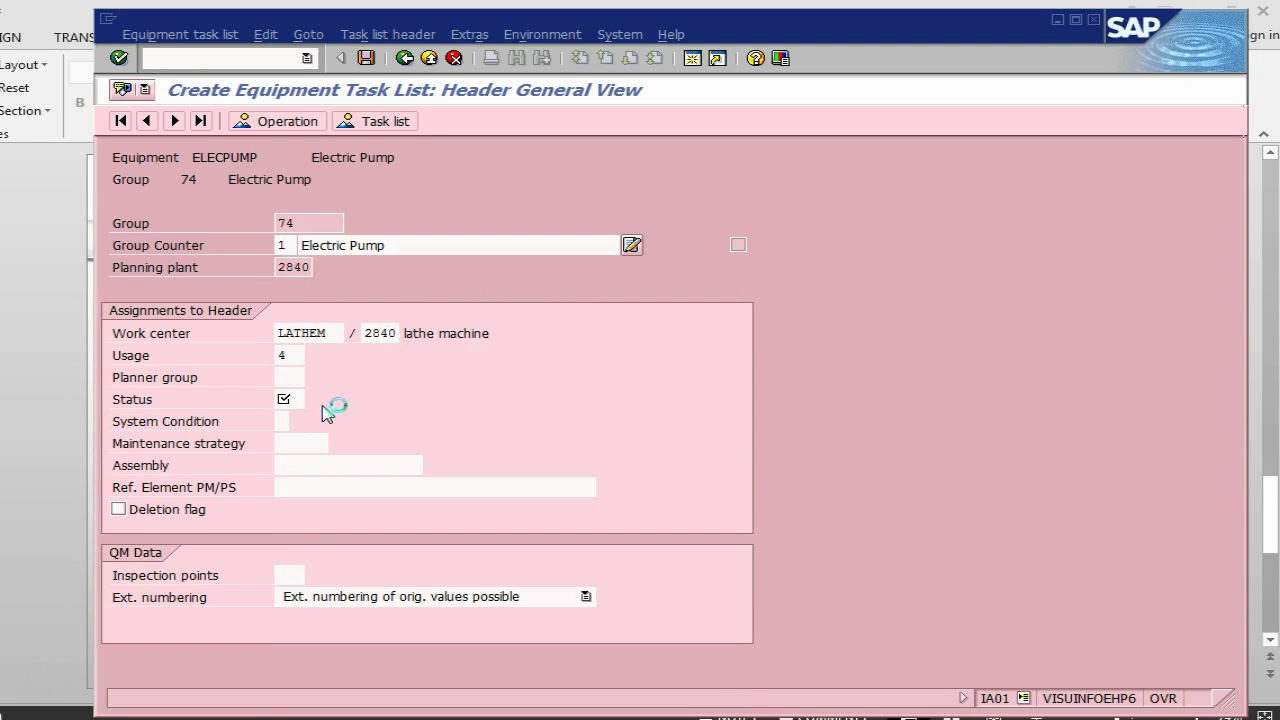
left_click(348, 405)
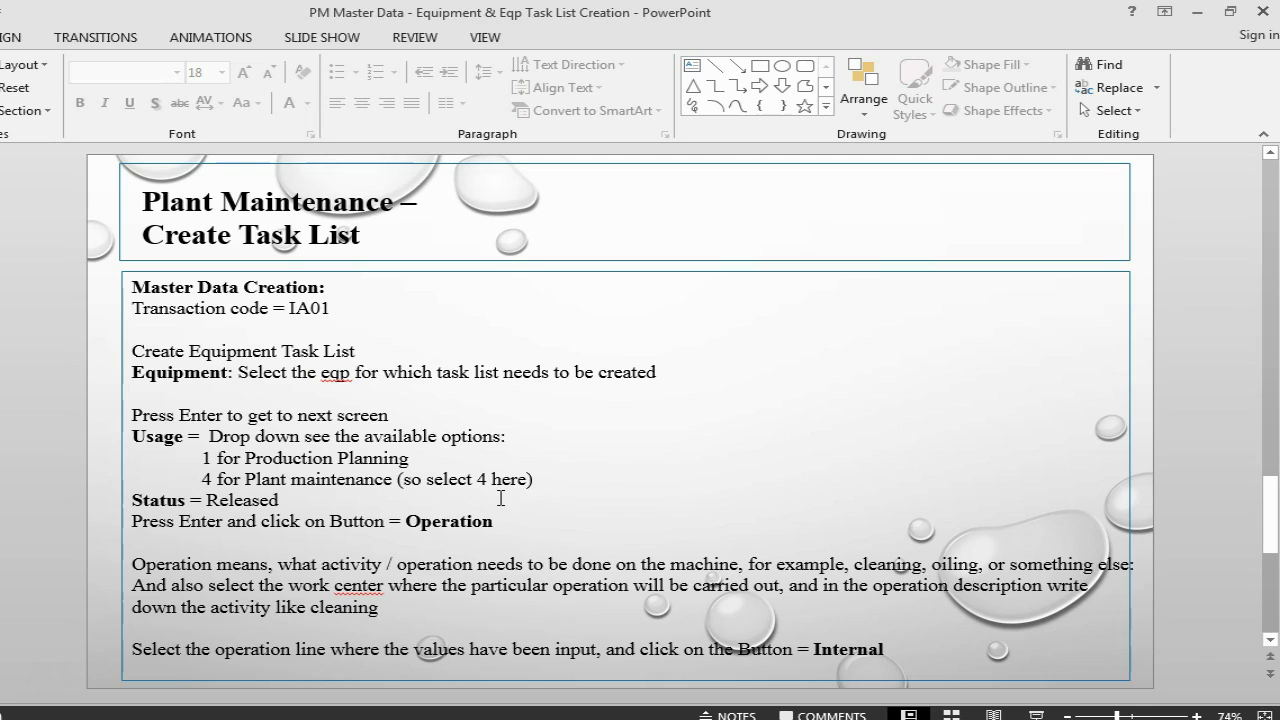
key("alt+Tab")
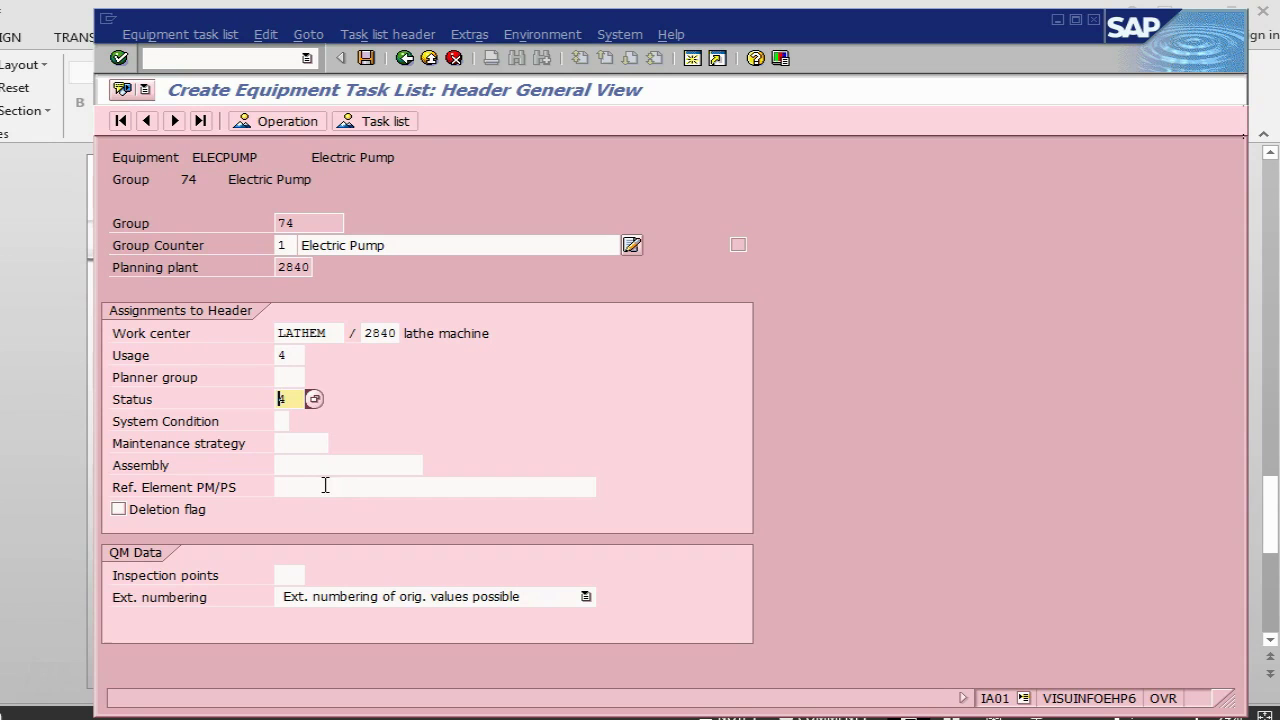
key("Return")
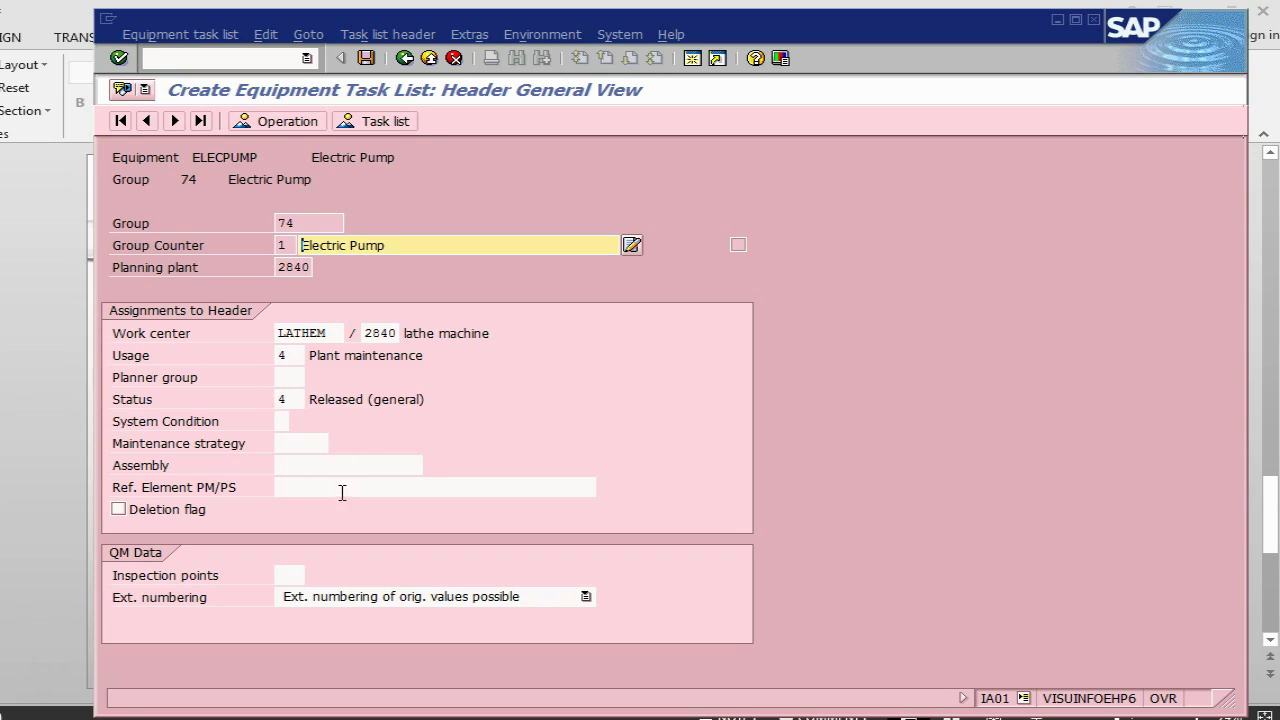
- In the operation overview, describe operation 0010 as "cleaning of the pump" and 0020 as "check oil of the pump"
left_click(281, 125)
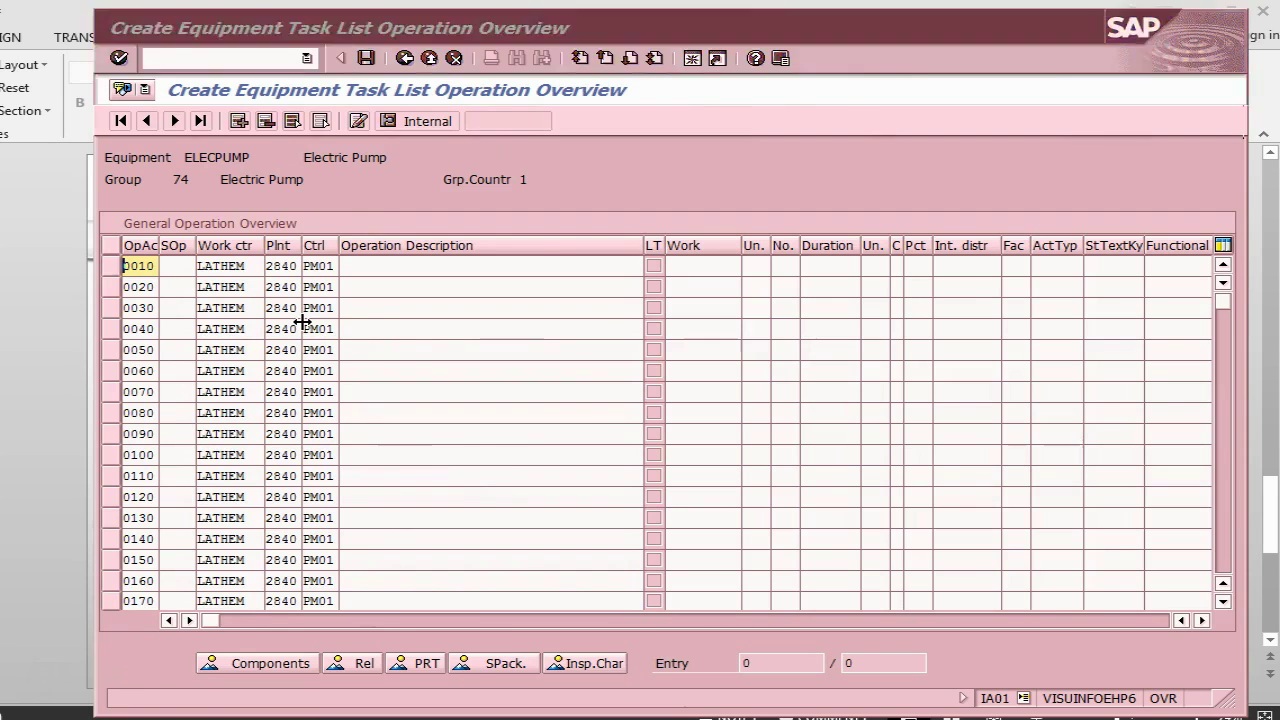
key("alt+Tab")
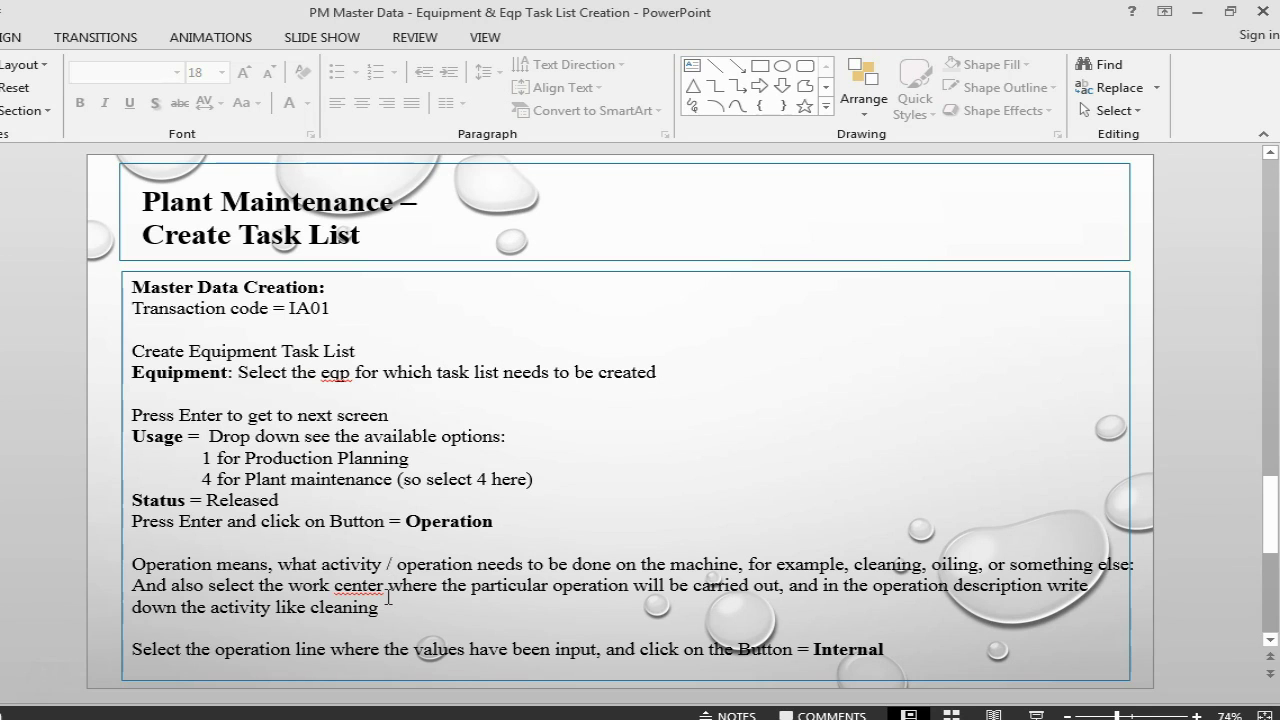
key("alt+Tab")
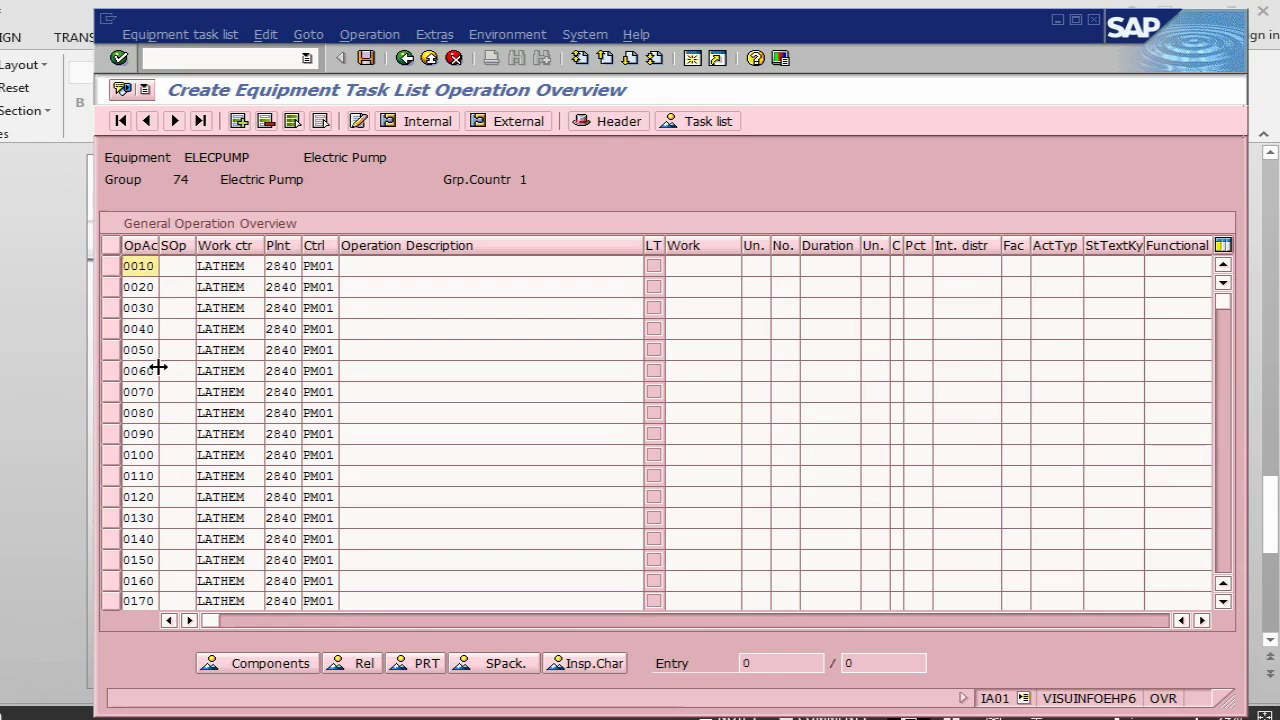
left_click(405, 264)
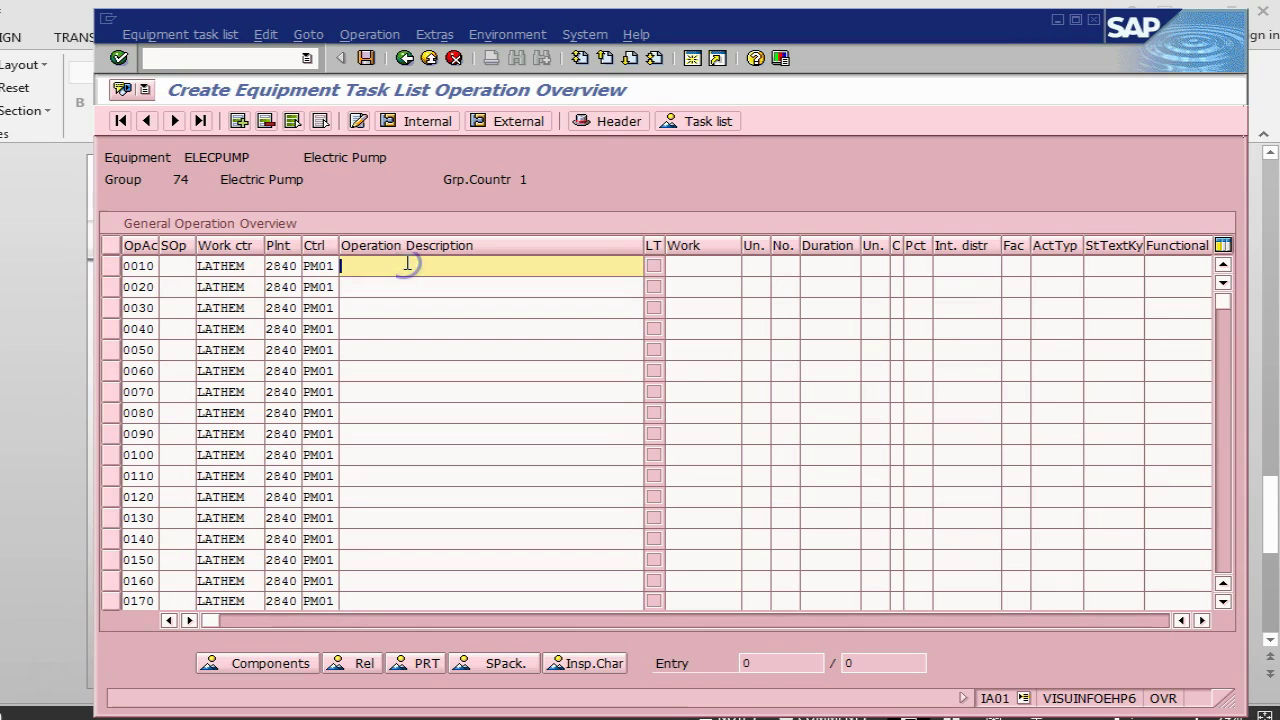
type("cleaning of the ")
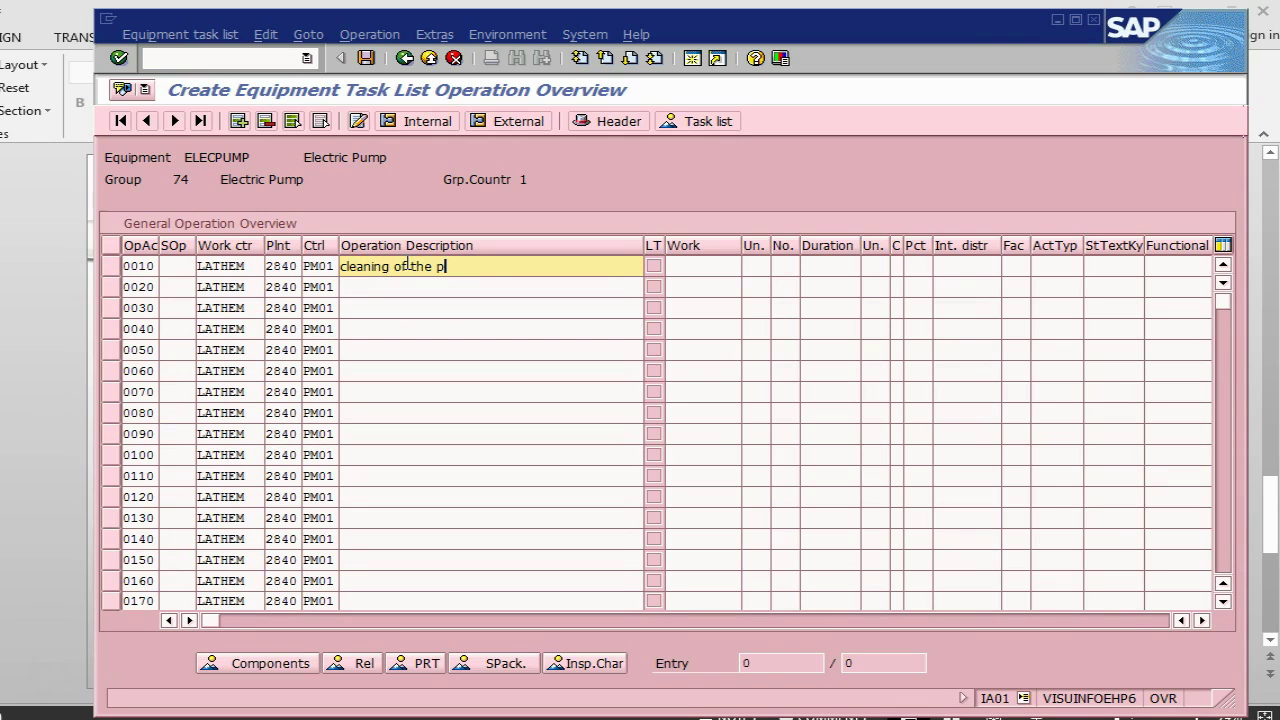
type("pump")
key("Down")
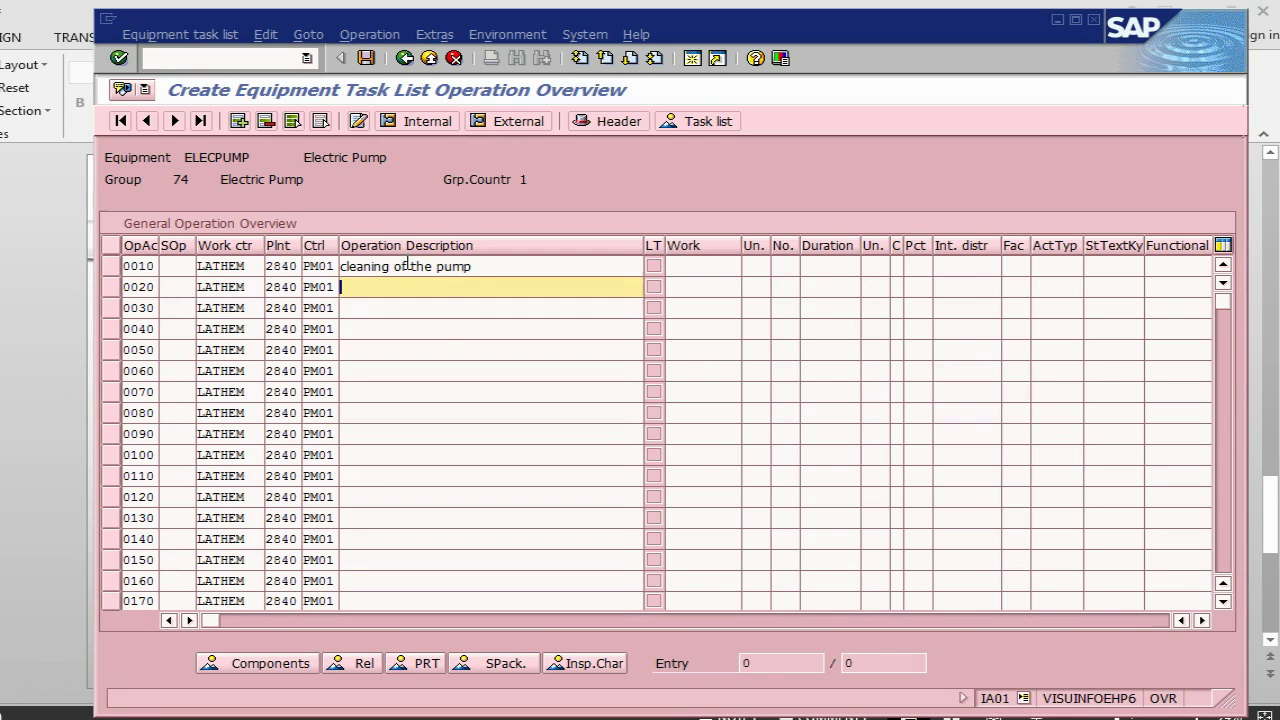
type("check oil of the pump")
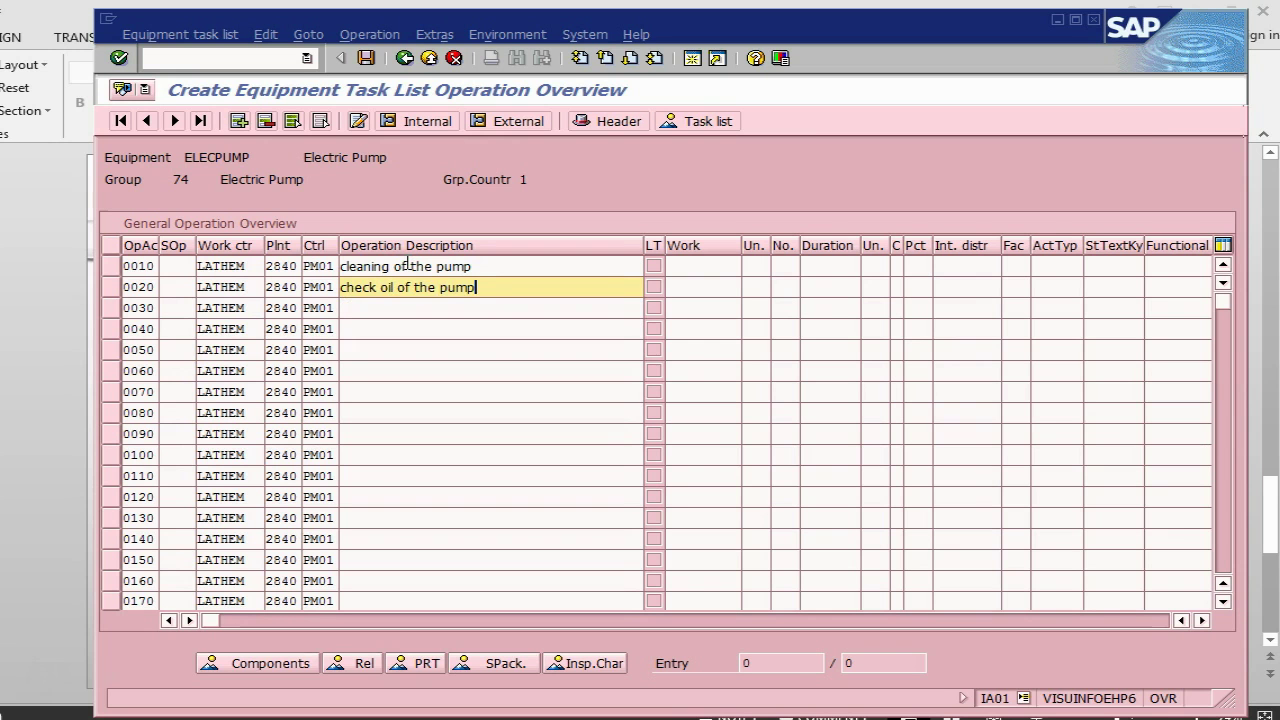
- Open the internal processing details of operation 0010, glancing at the PowerPoint slides before returning to SAP
left_click(498, 267)
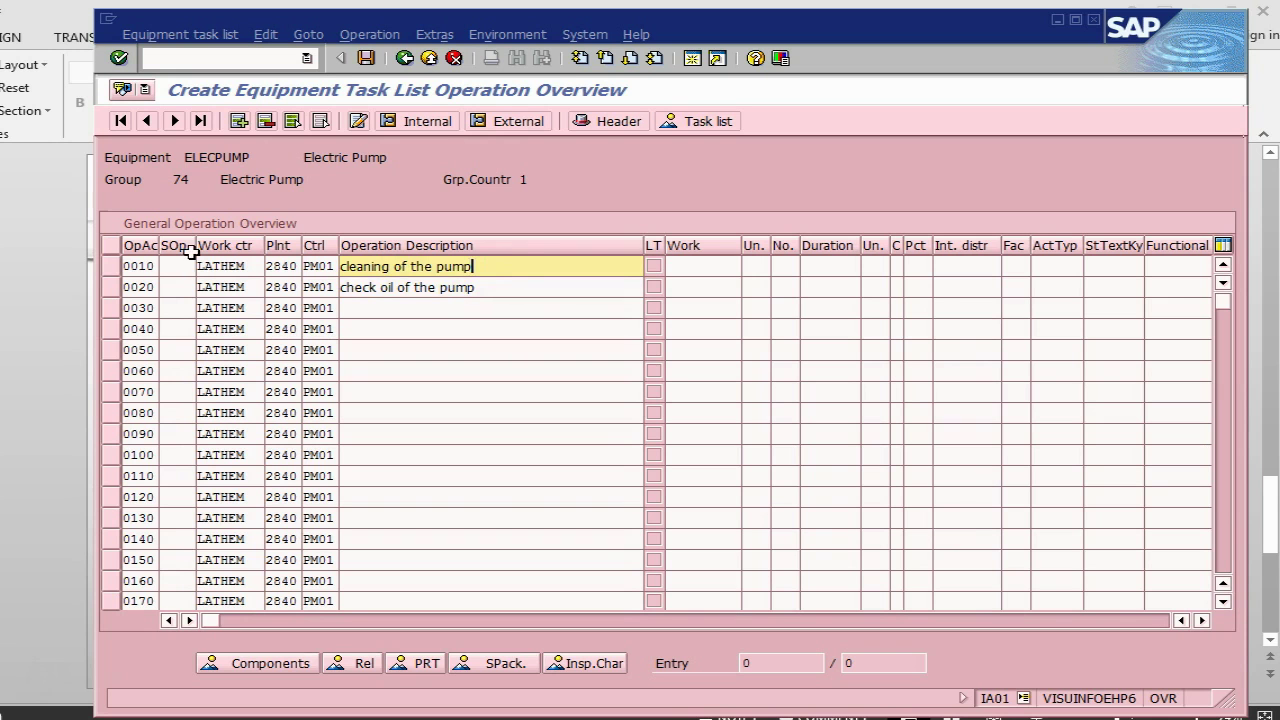
left_click(110, 272)
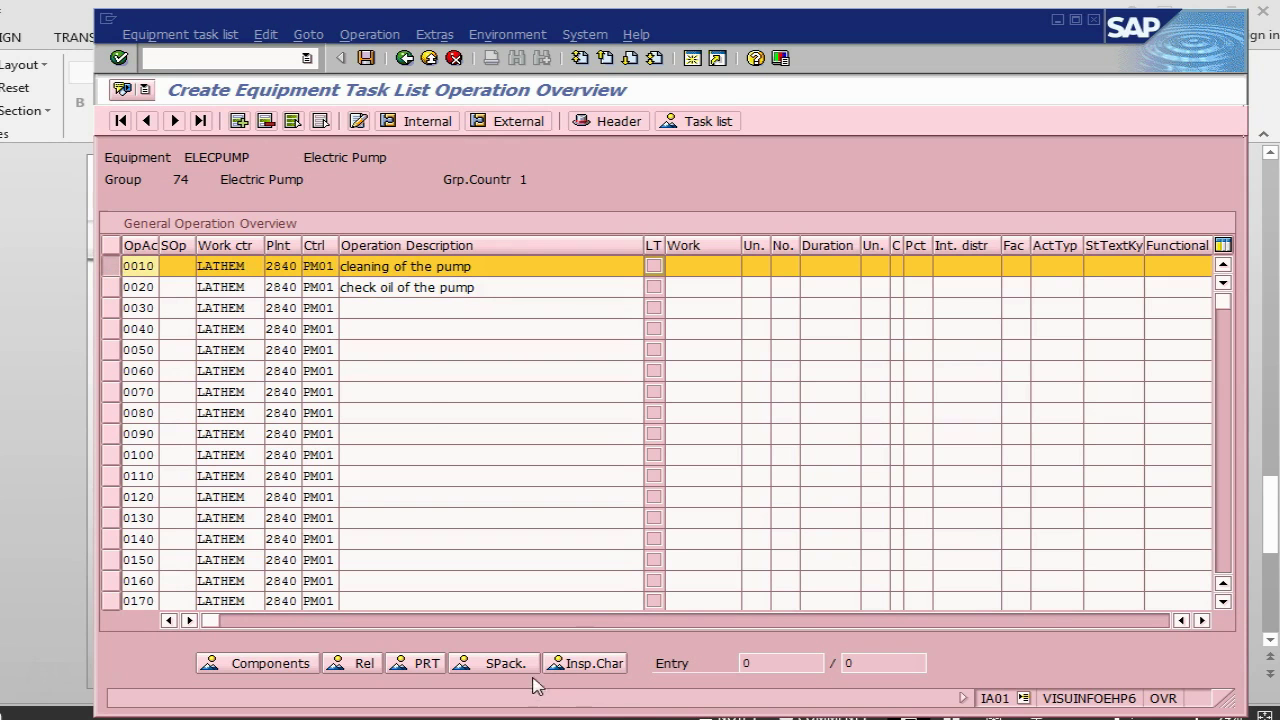
left_click(418, 121)
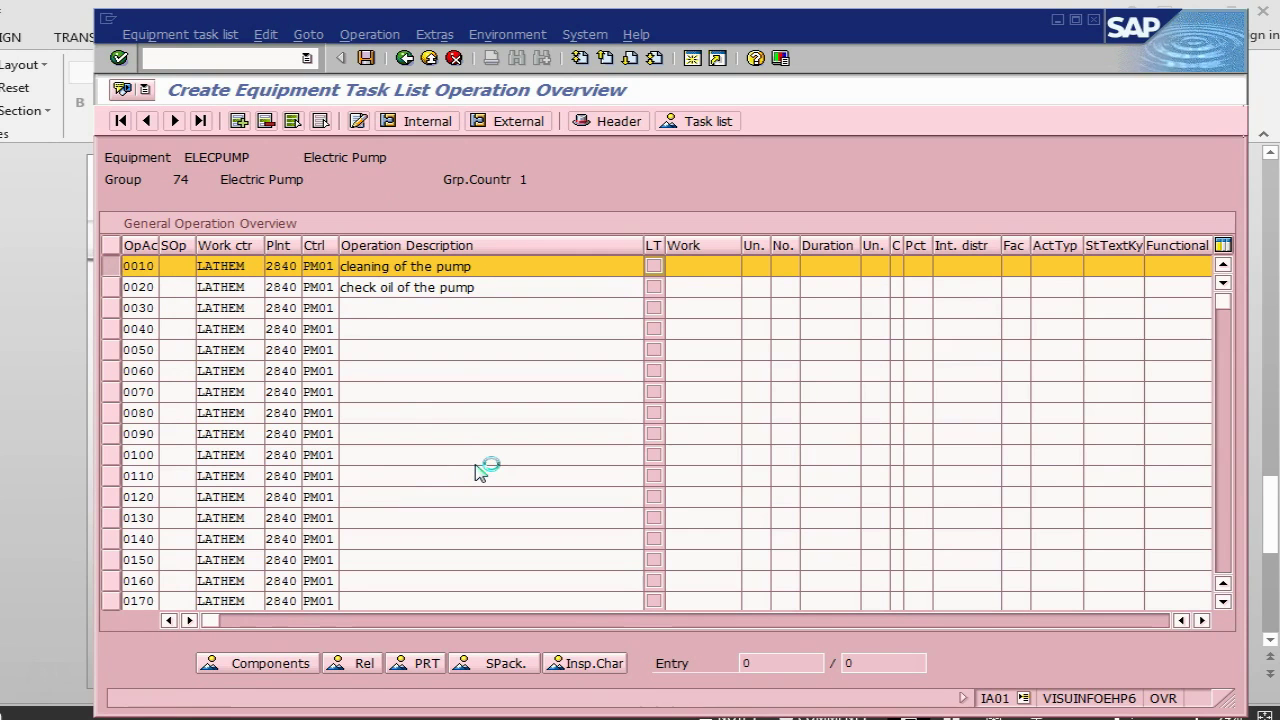
key("alt+Tab")
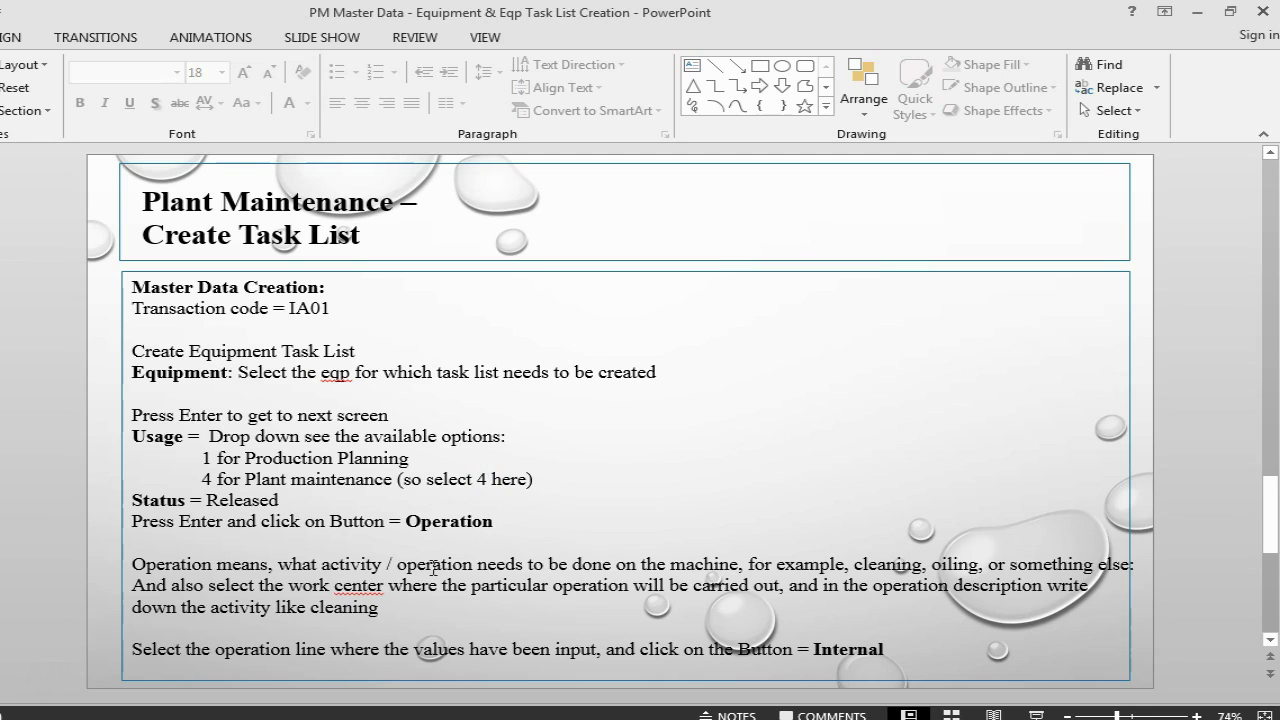
key("Page_Down")
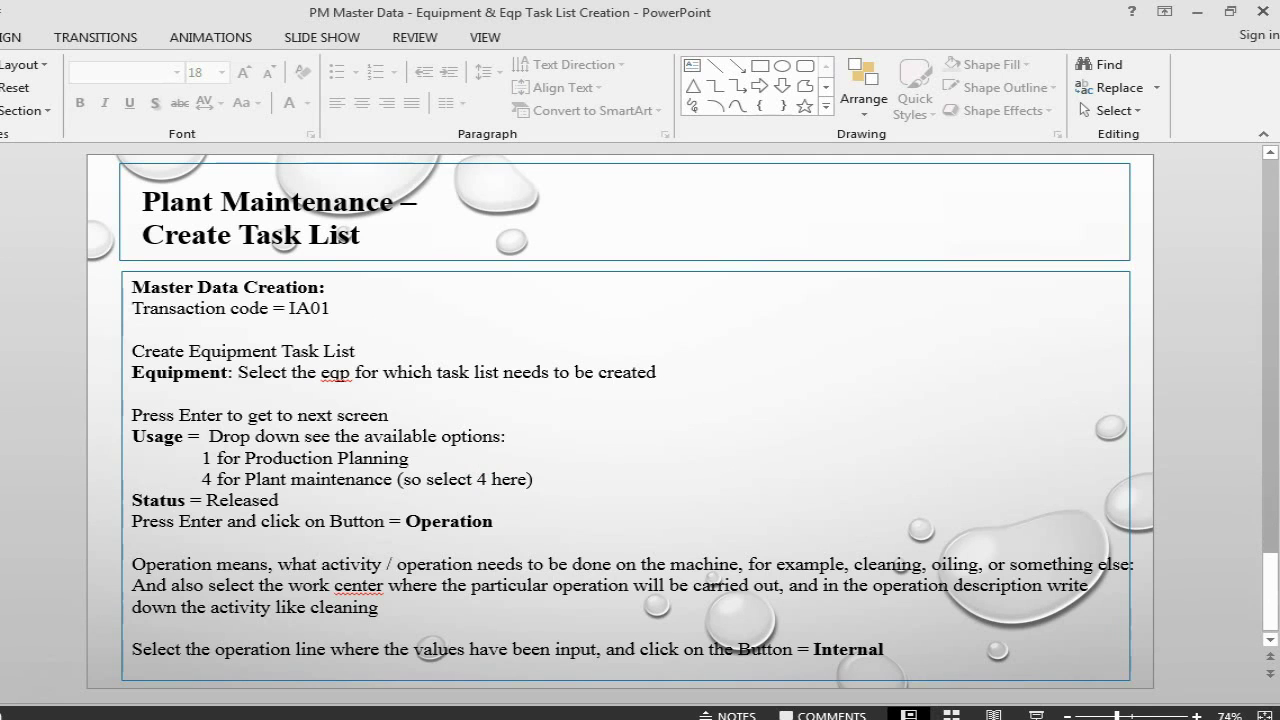
key("alt+Tab")
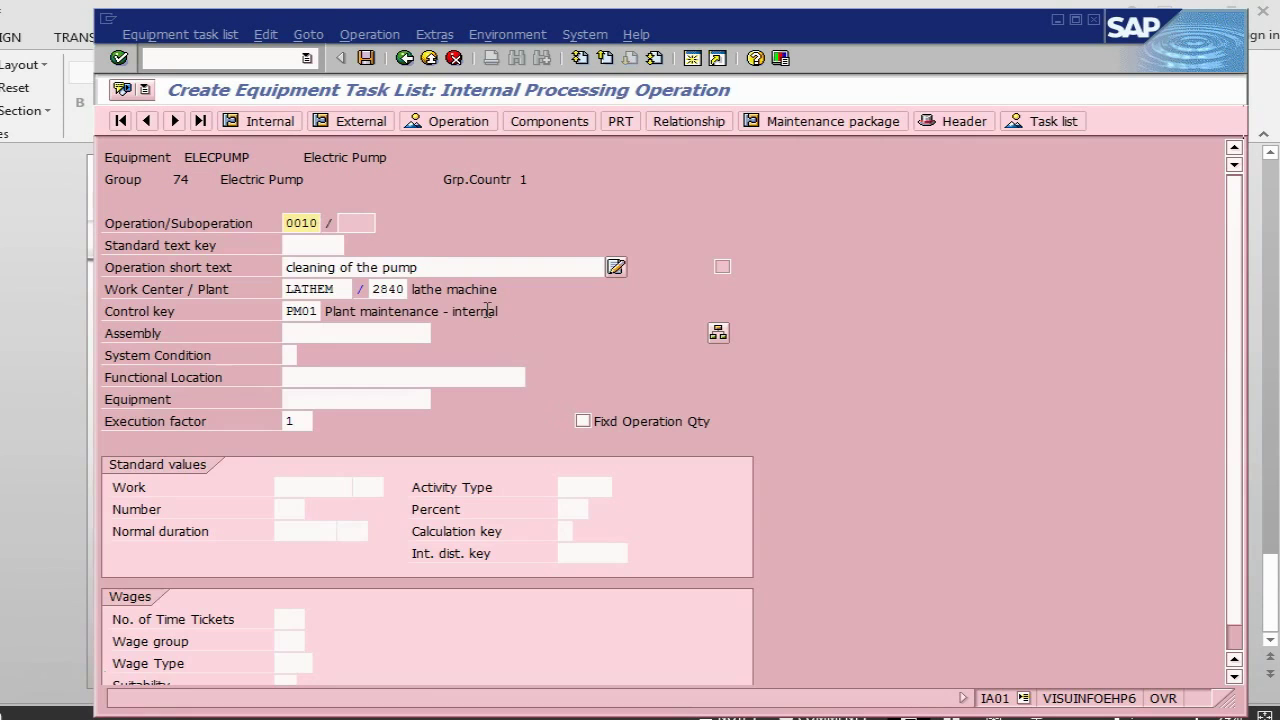
- Set operation 0010's standard values to work 1 hr, number 1 and normal duration 2 hr
left_click(284, 485)
type("1")
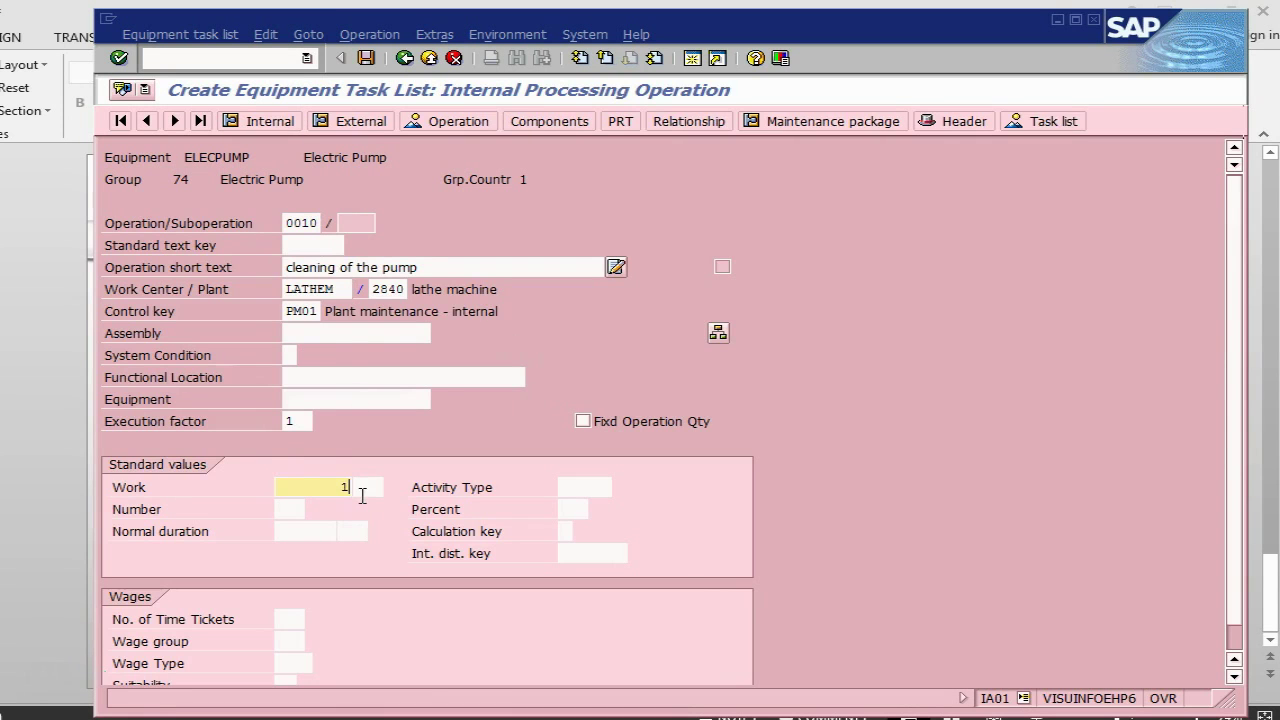
left_click(362, 489)
type("hr")
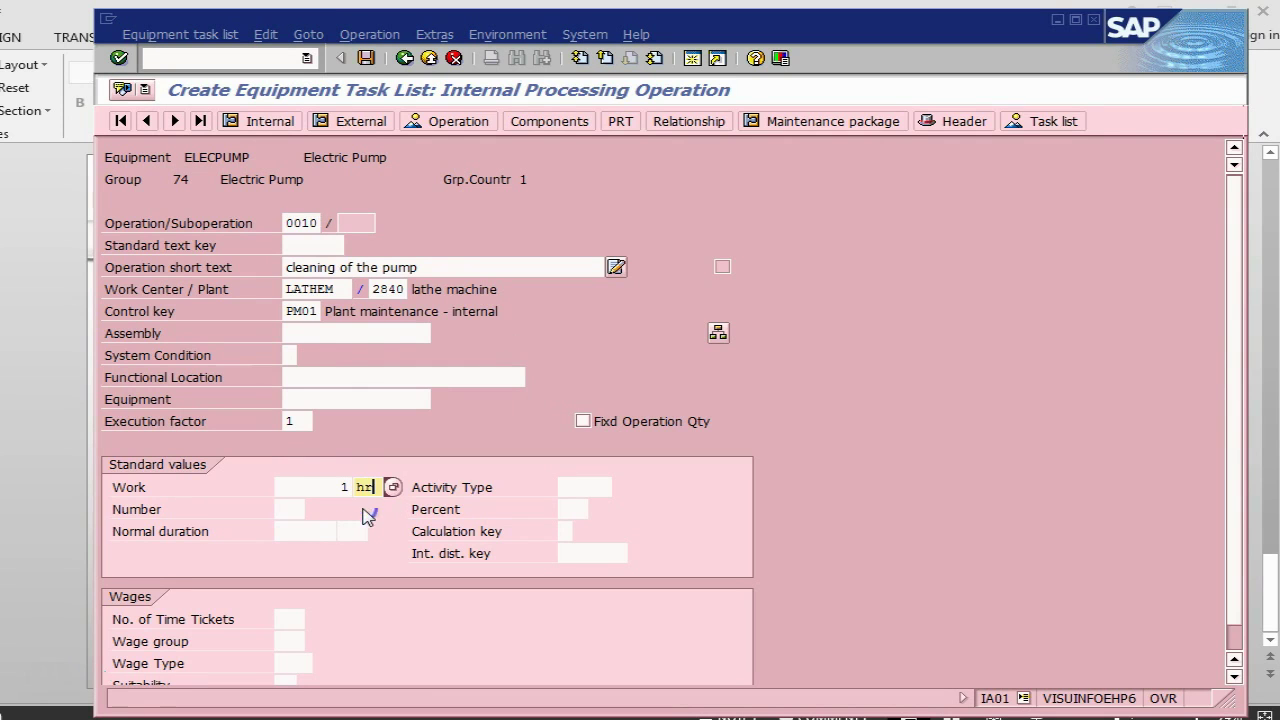
left_click(282, 509)
type("1")
left_click(288, 531)
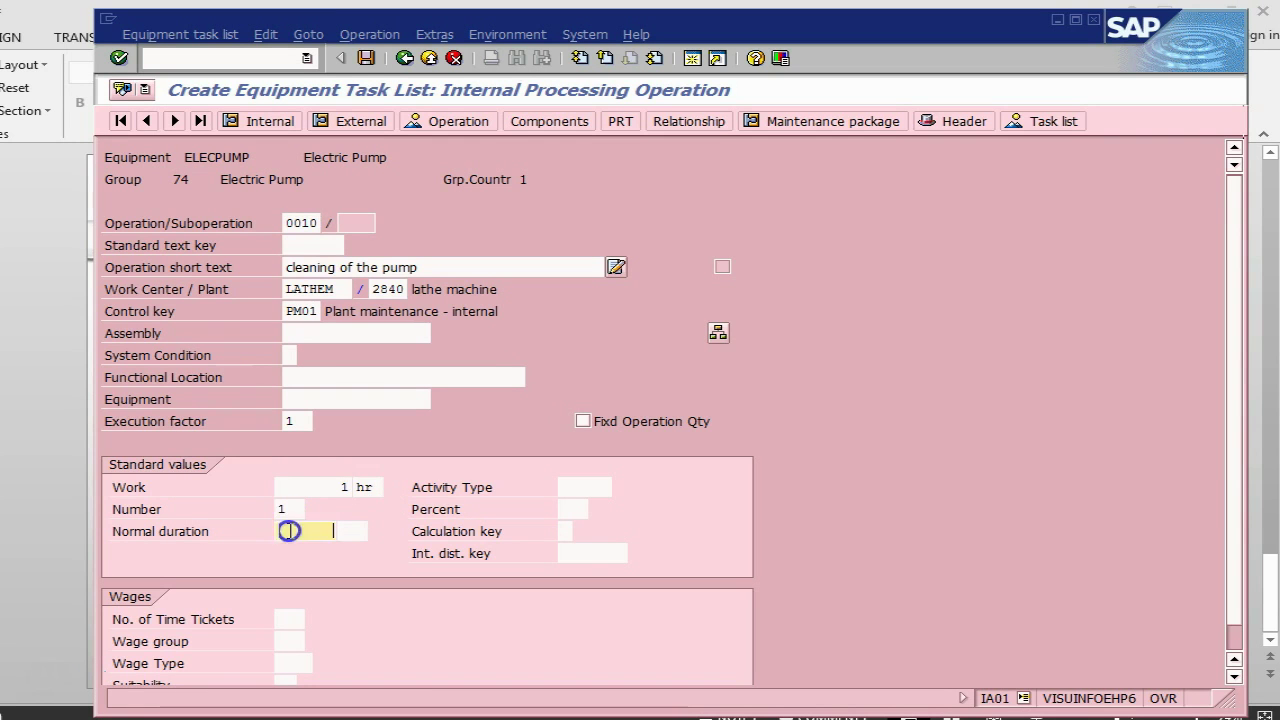
type("2")
left_click(349, 531)
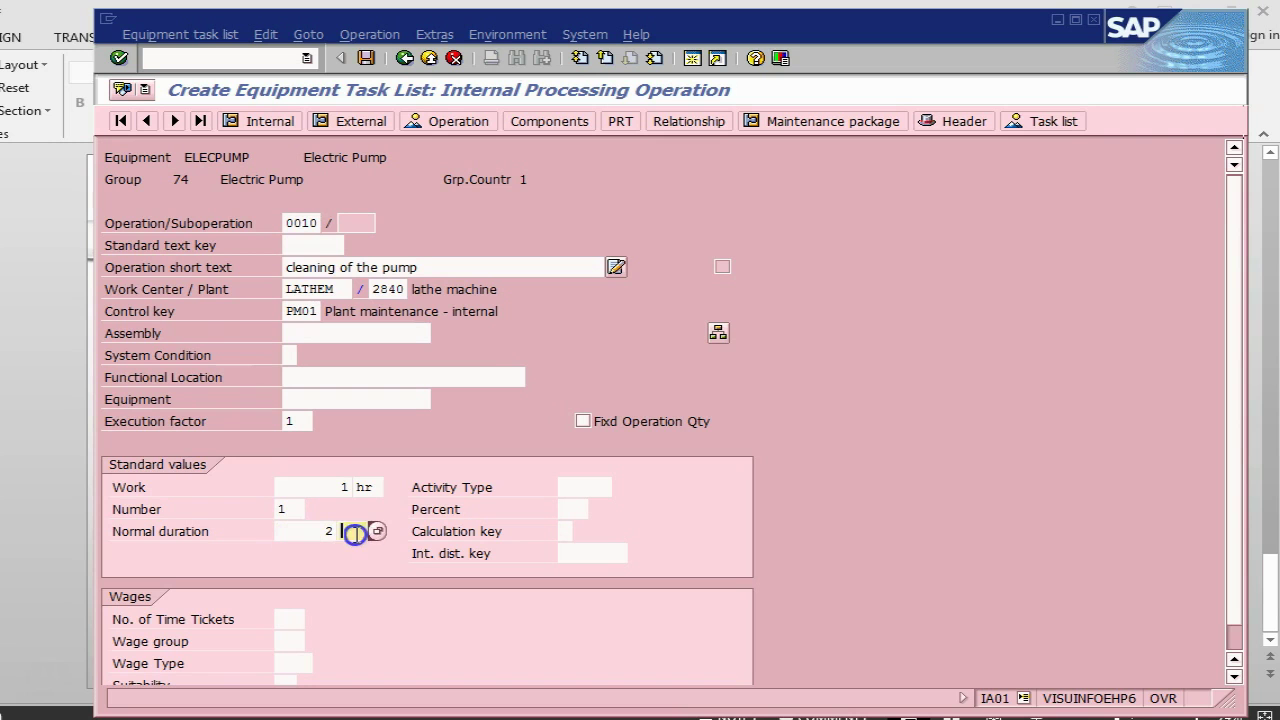
type("hr")
- Set operation 0010's percent to 100 and its calculation key to 1
left_click(565, 487)
left_click(565, 508)
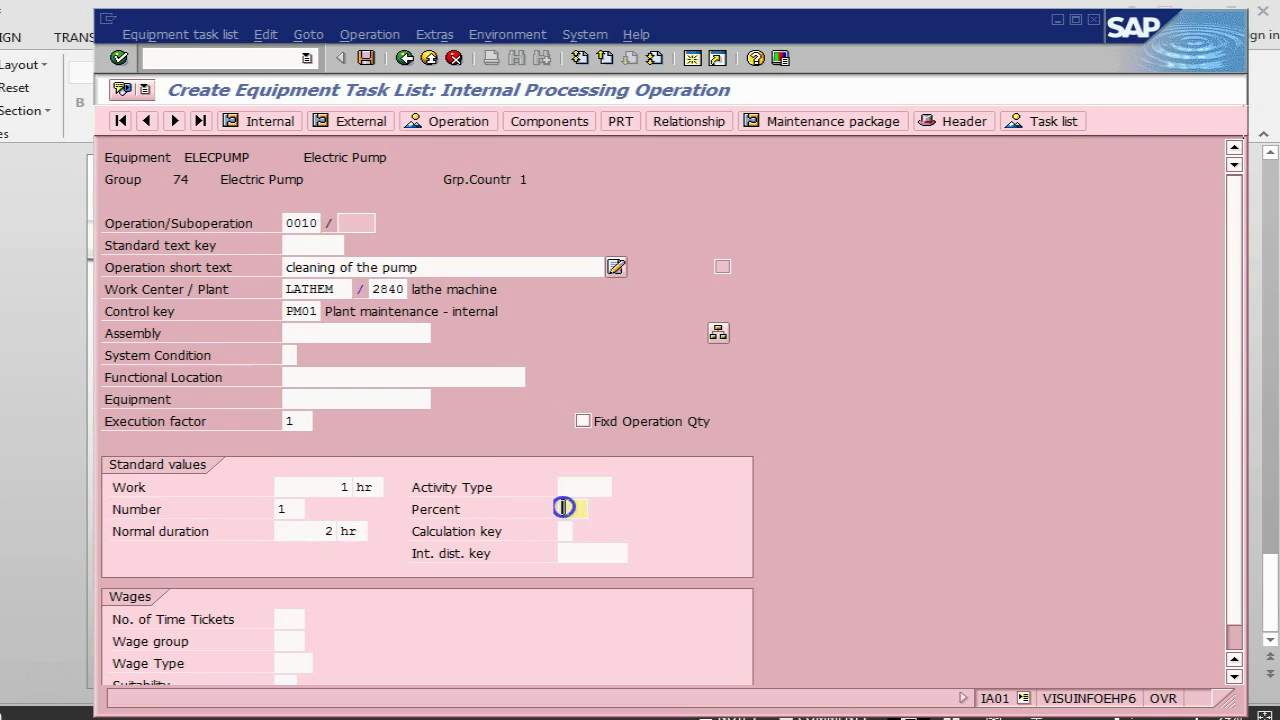
type("100")
key("Tab")
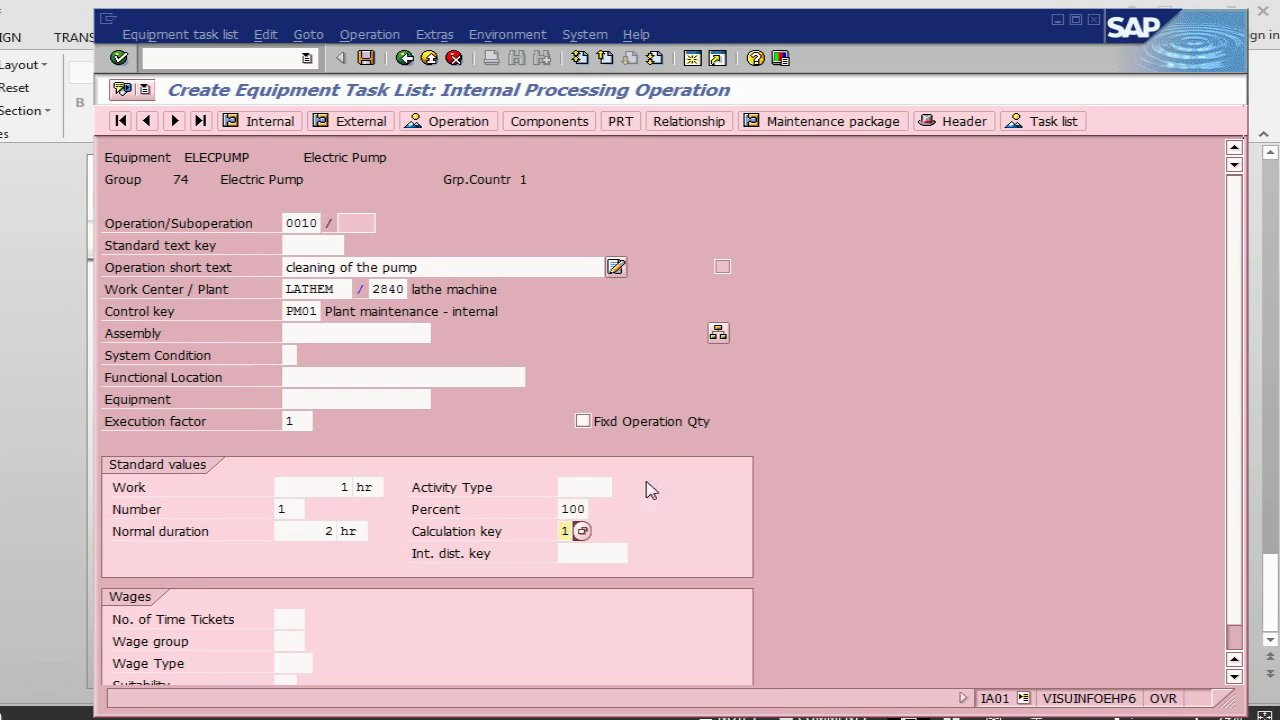
- Leave operation 0010's internal processing details and go back to the task list's operation overview
scroll(737, 491, "down", 1)
scroll(737, 491, "up", 1)
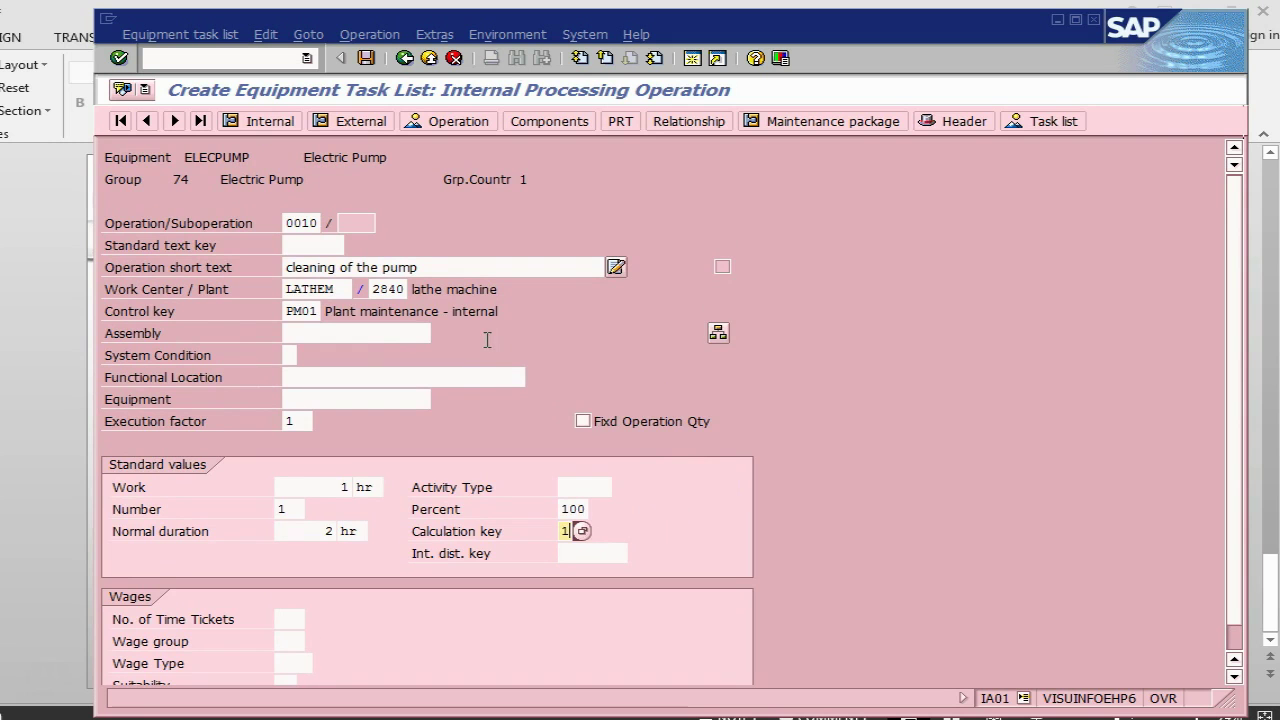
left_click(405, 57)
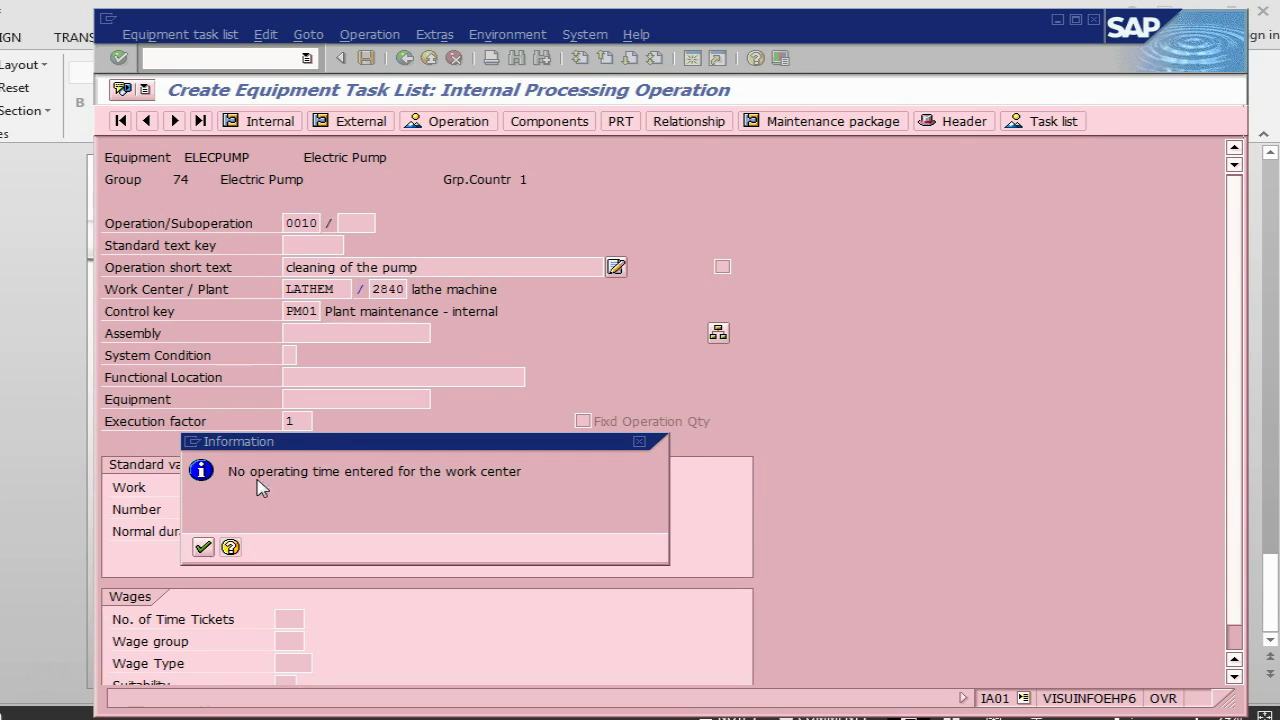
key("Return")
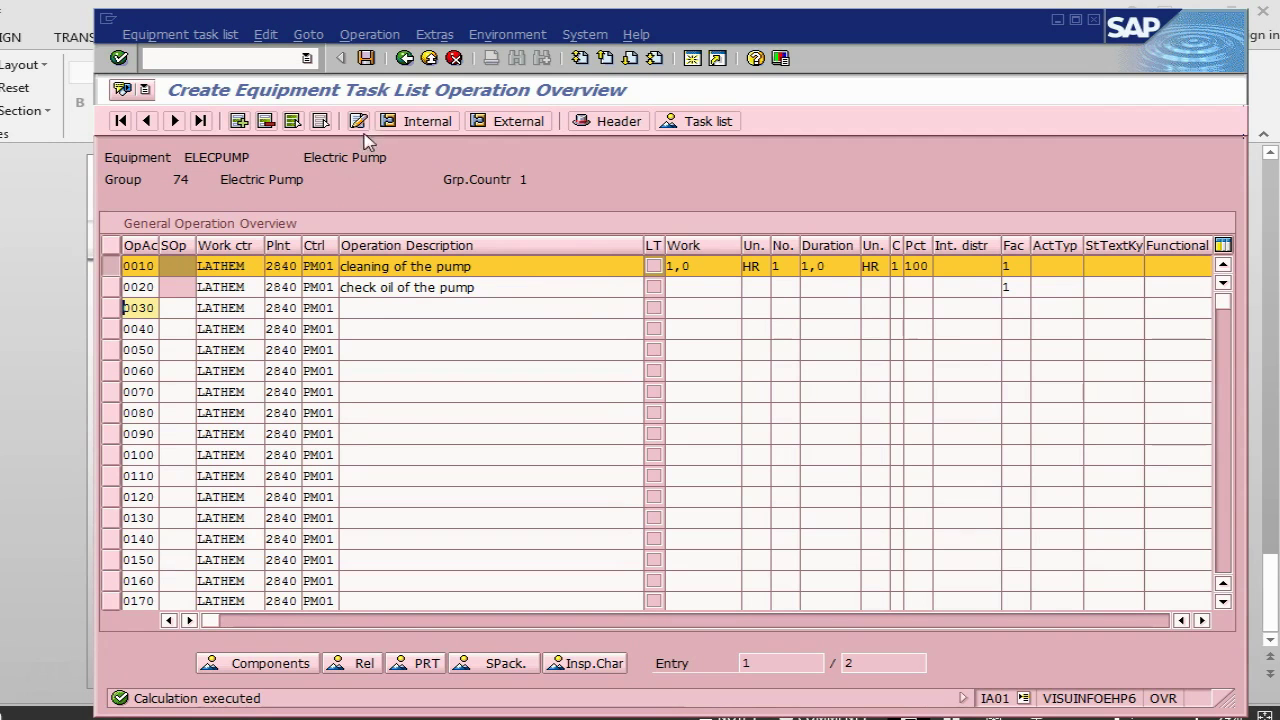
- Set the work of operation 0020 to 1 hr and its number to 1 in the operation overview
left_click(680, 289)
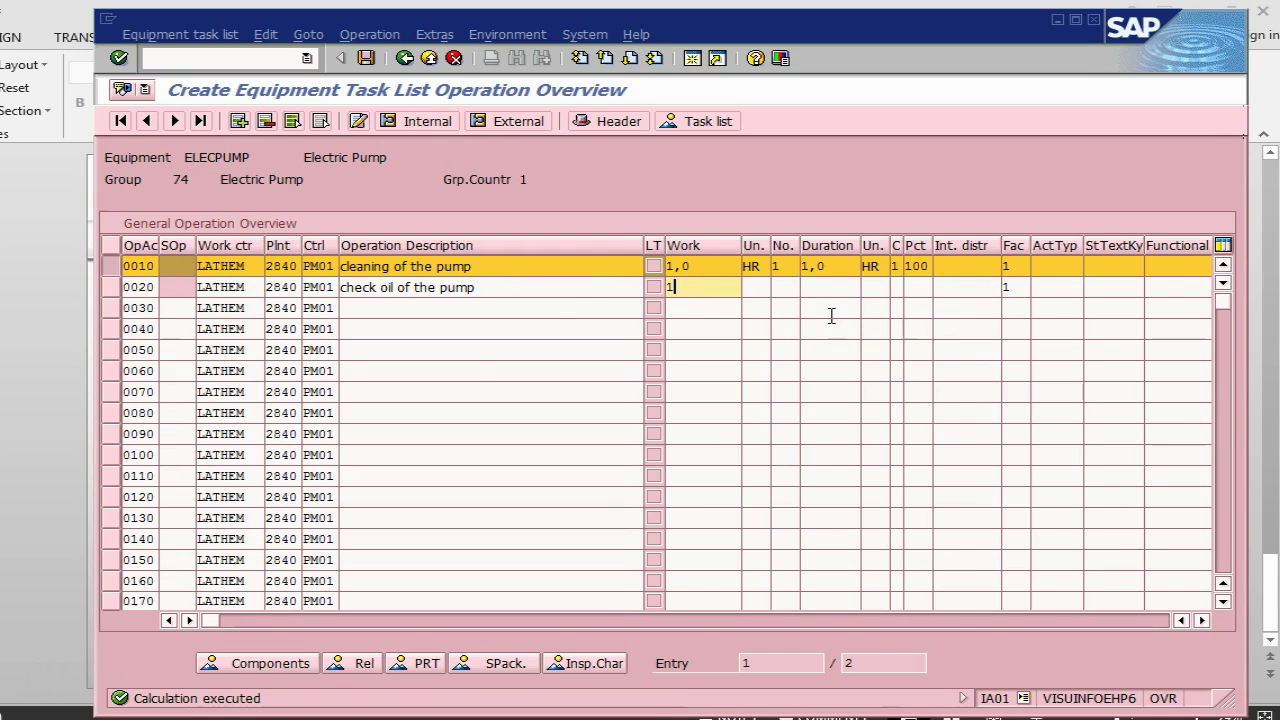
key("Tab")
type("h")
key("Tab")
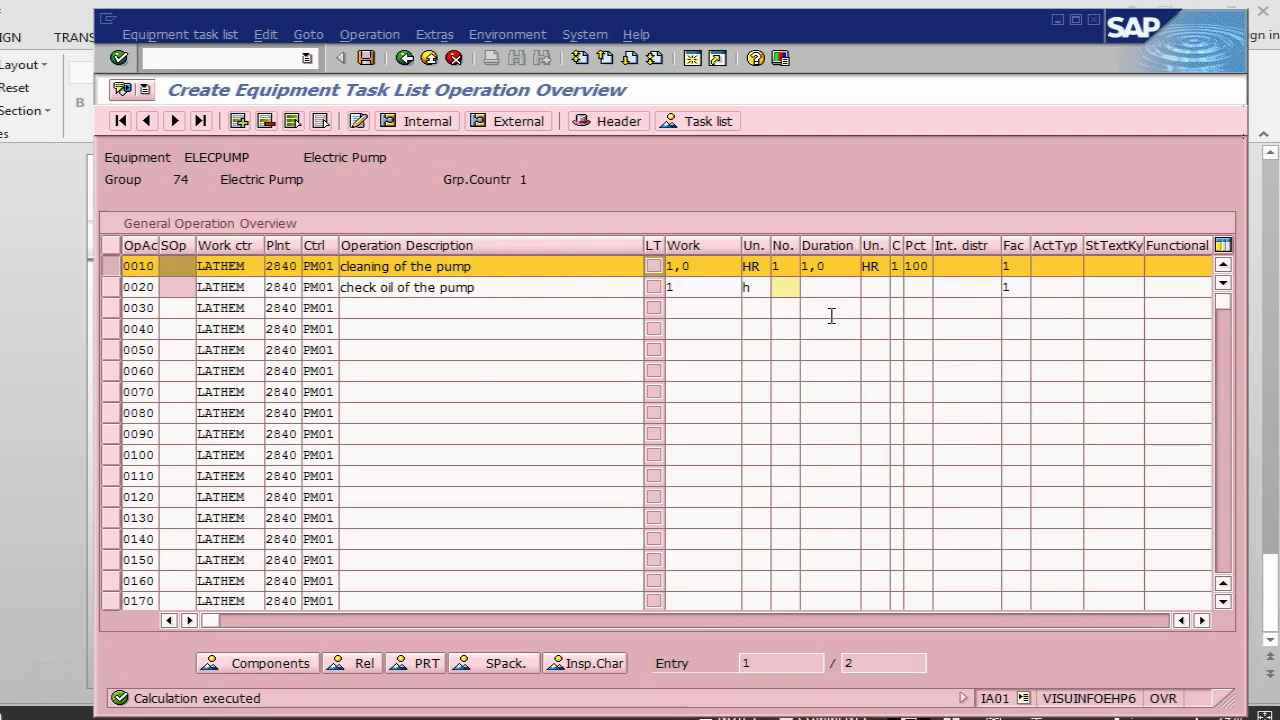
left_click(766, 288)
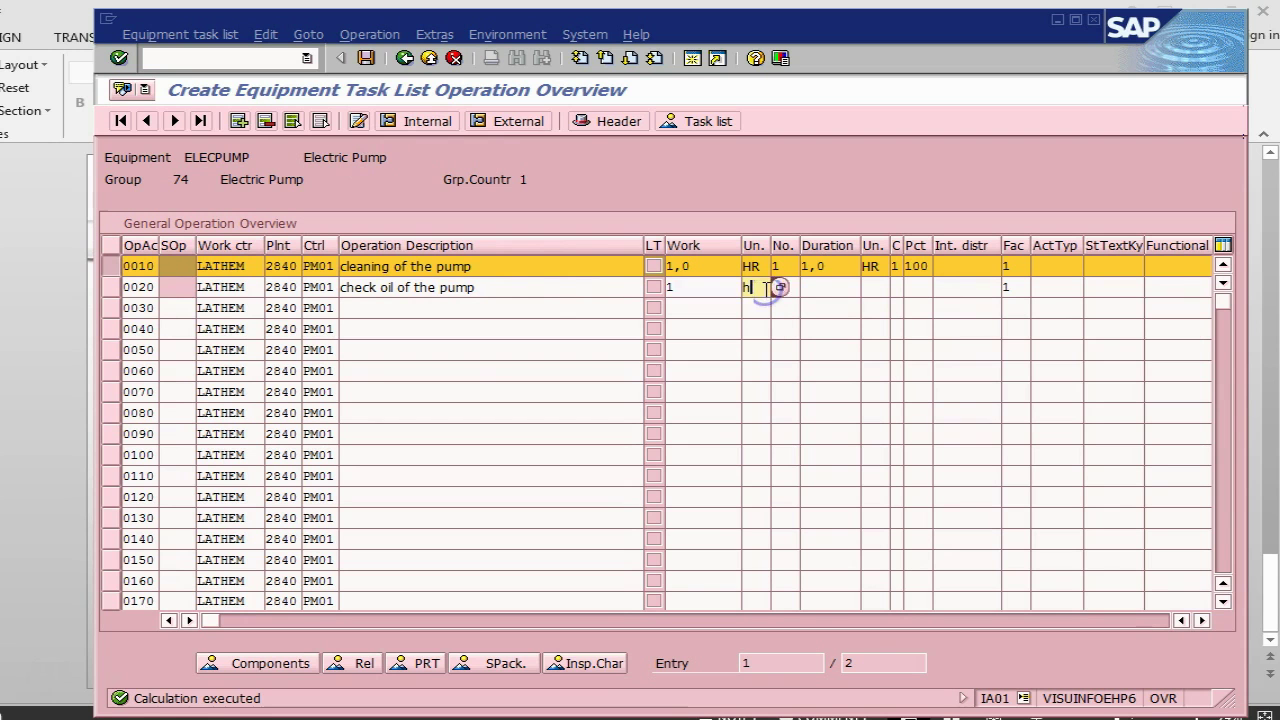
type("r")
left_click(797, 288)
type("1")
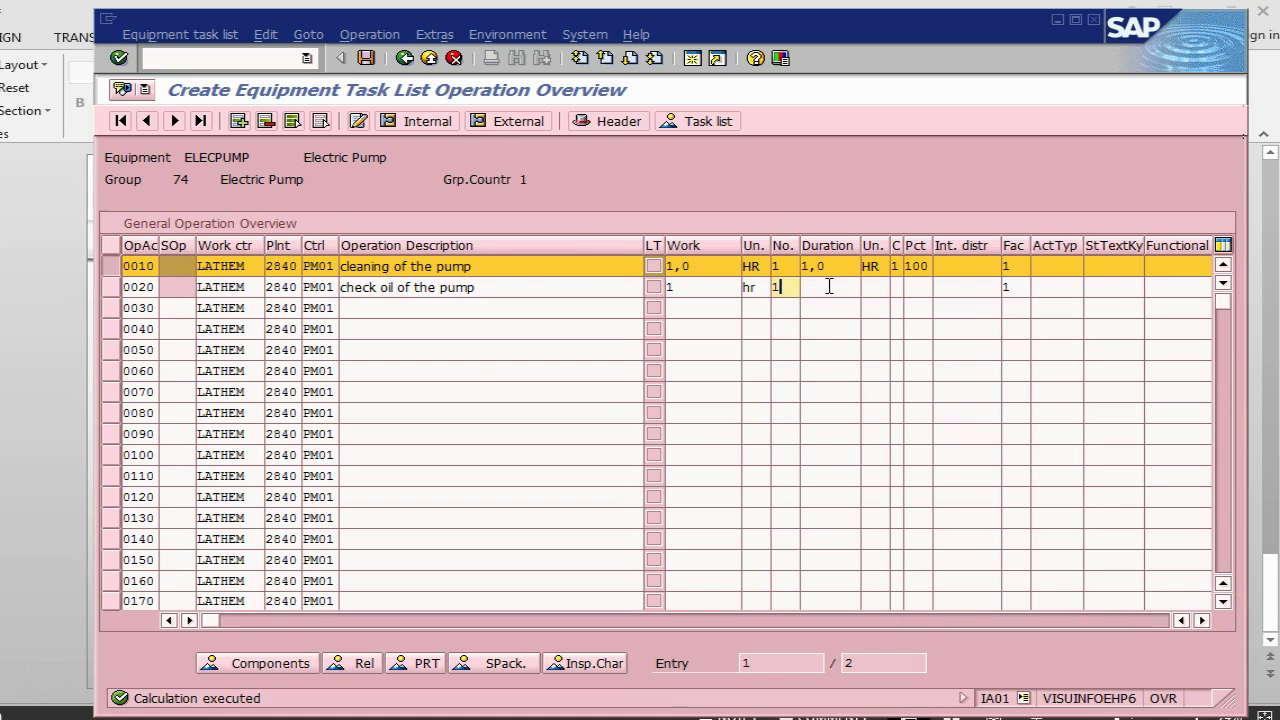
- Give operation 0020 a duration of 1 hr and a percent of 100
left_click(826, 287)
type("1")
left_click(872, 287)
type("h")
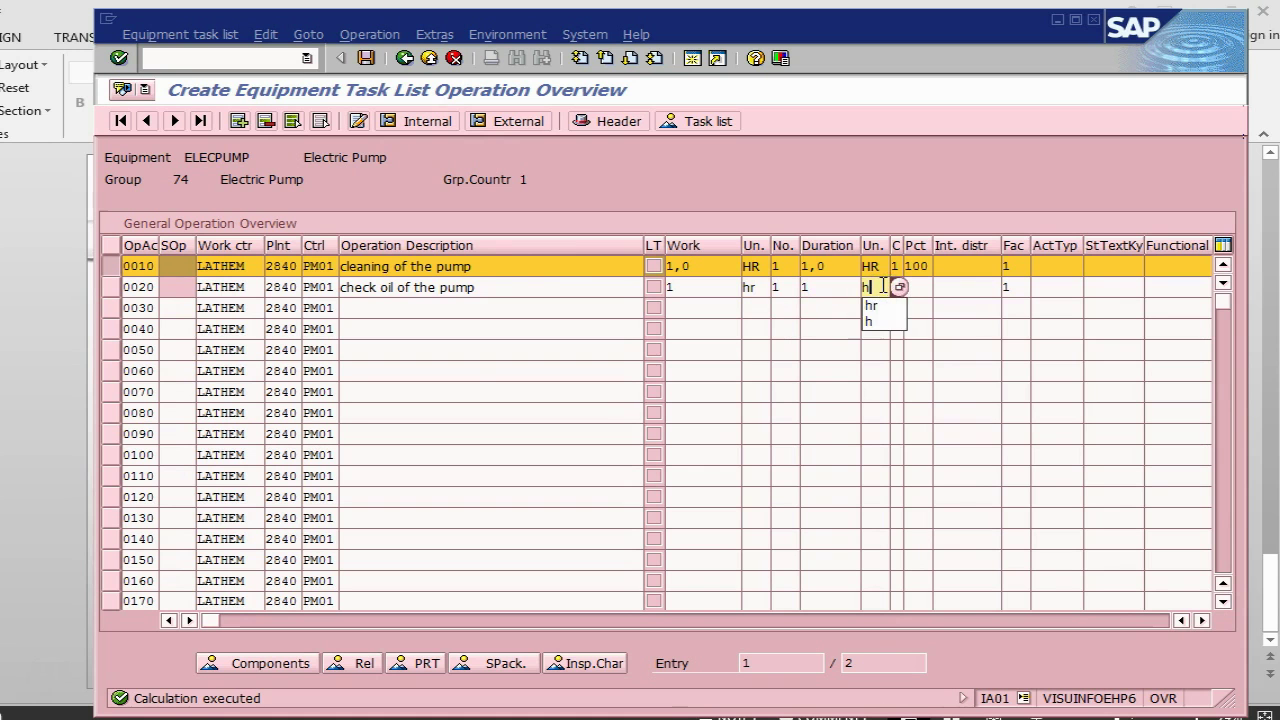
left_click(880, 308)
left_click(929, 287)
type("100")
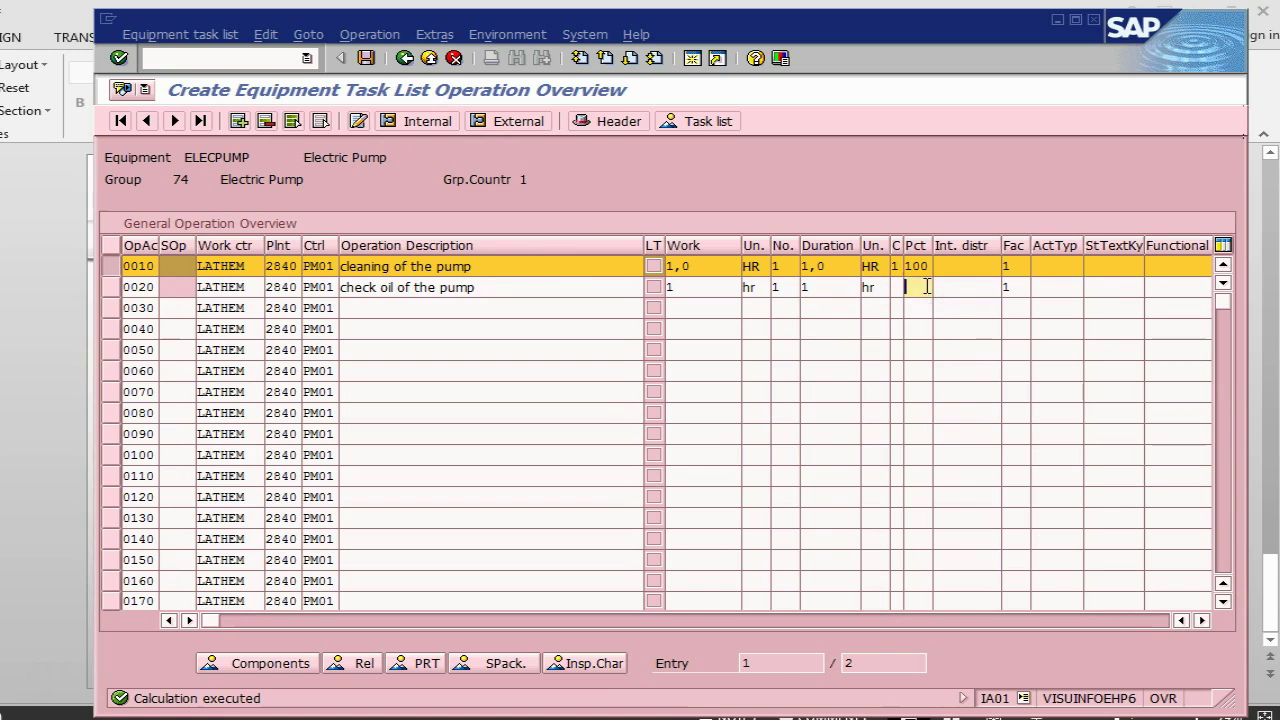
key("Return")
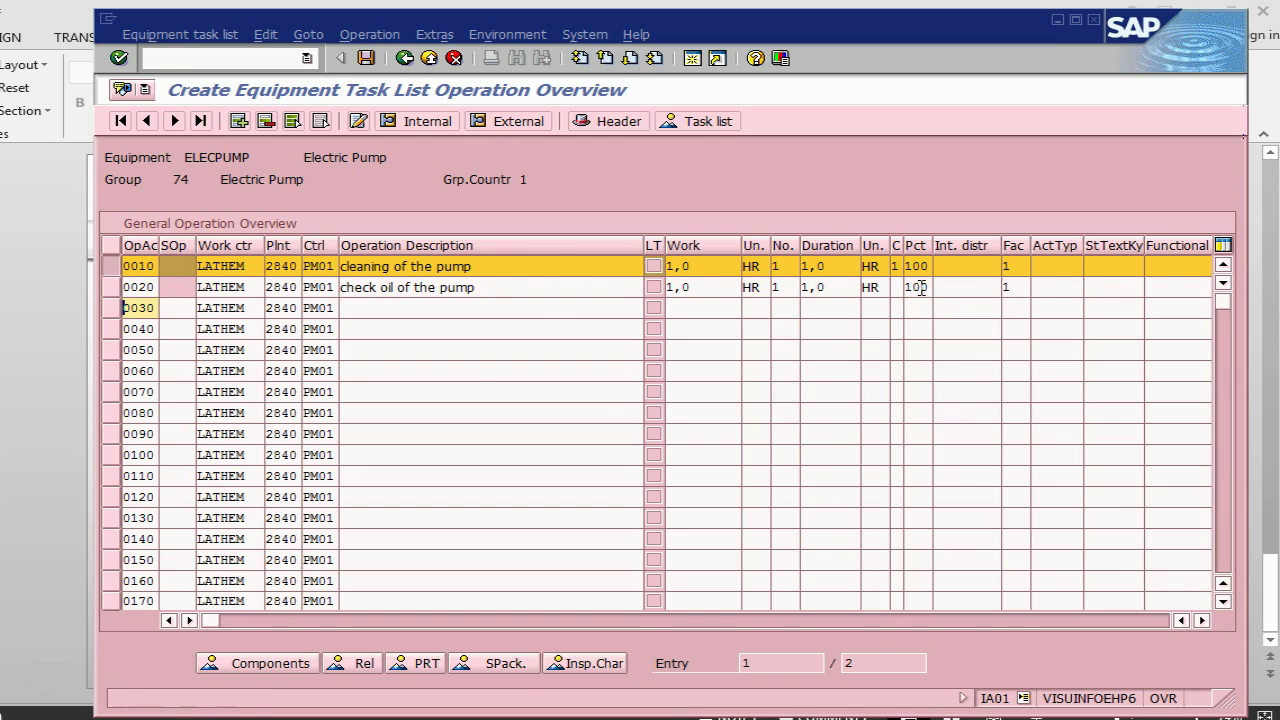
- Select only operation 0020, "check oil of the pump", and open its component overview
left_click(114, 287)
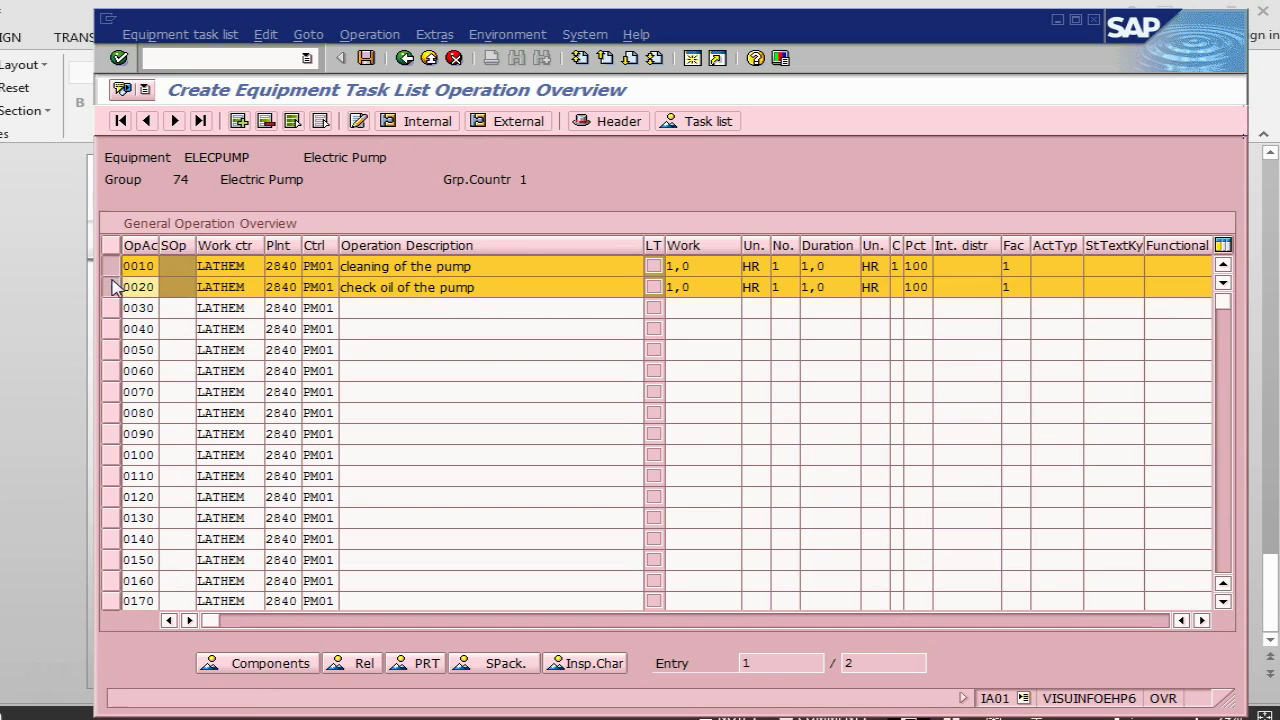
left_click(112, 287)
left_click(114, 266)
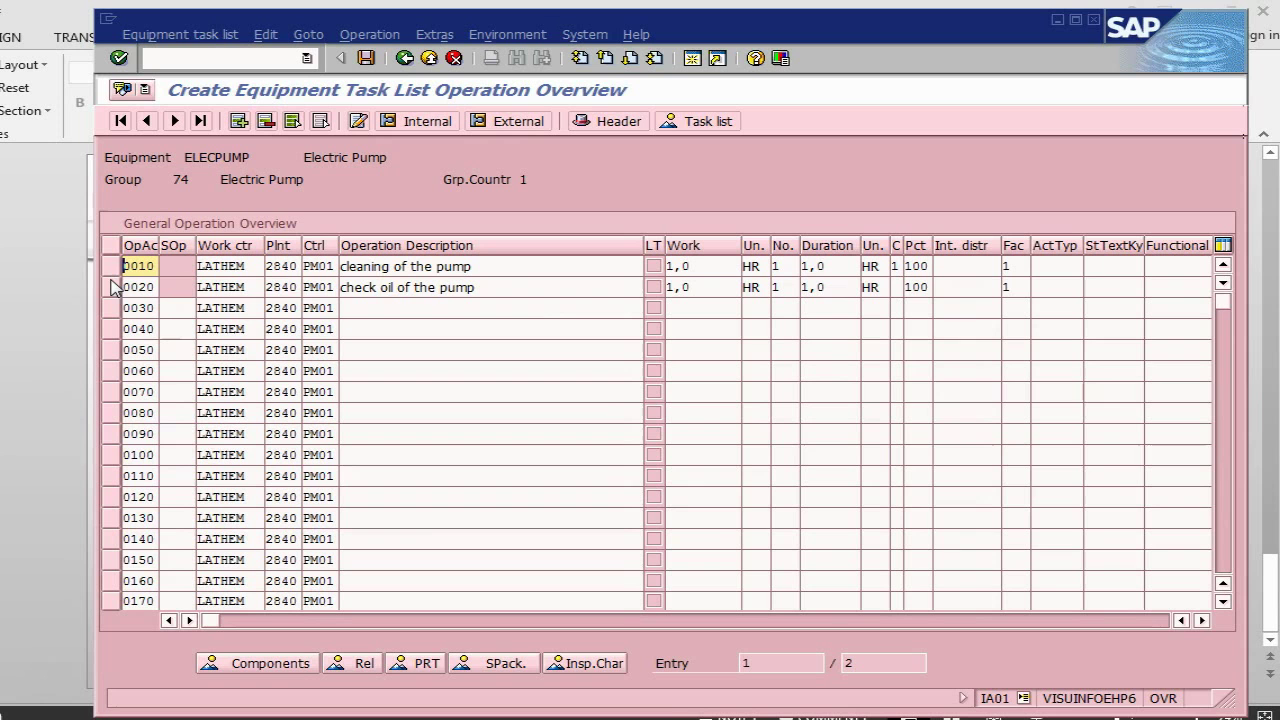
left_click(114, 288)
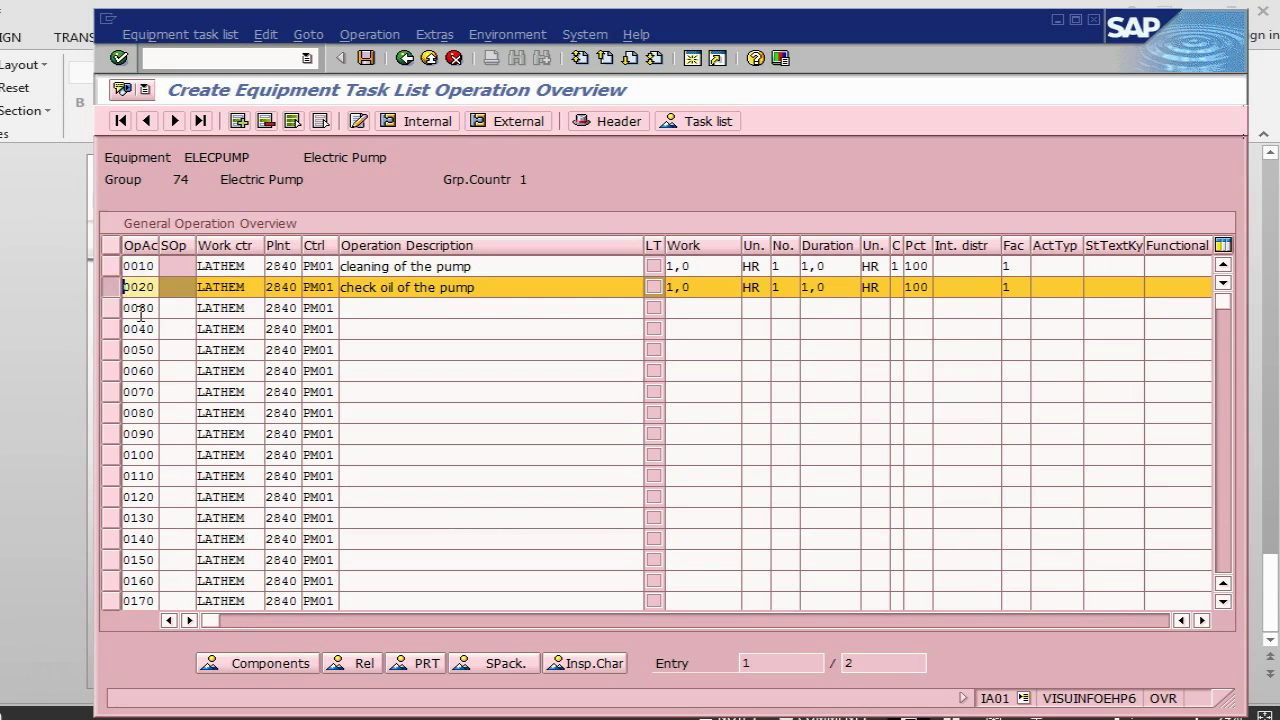
left_click(274, 666)
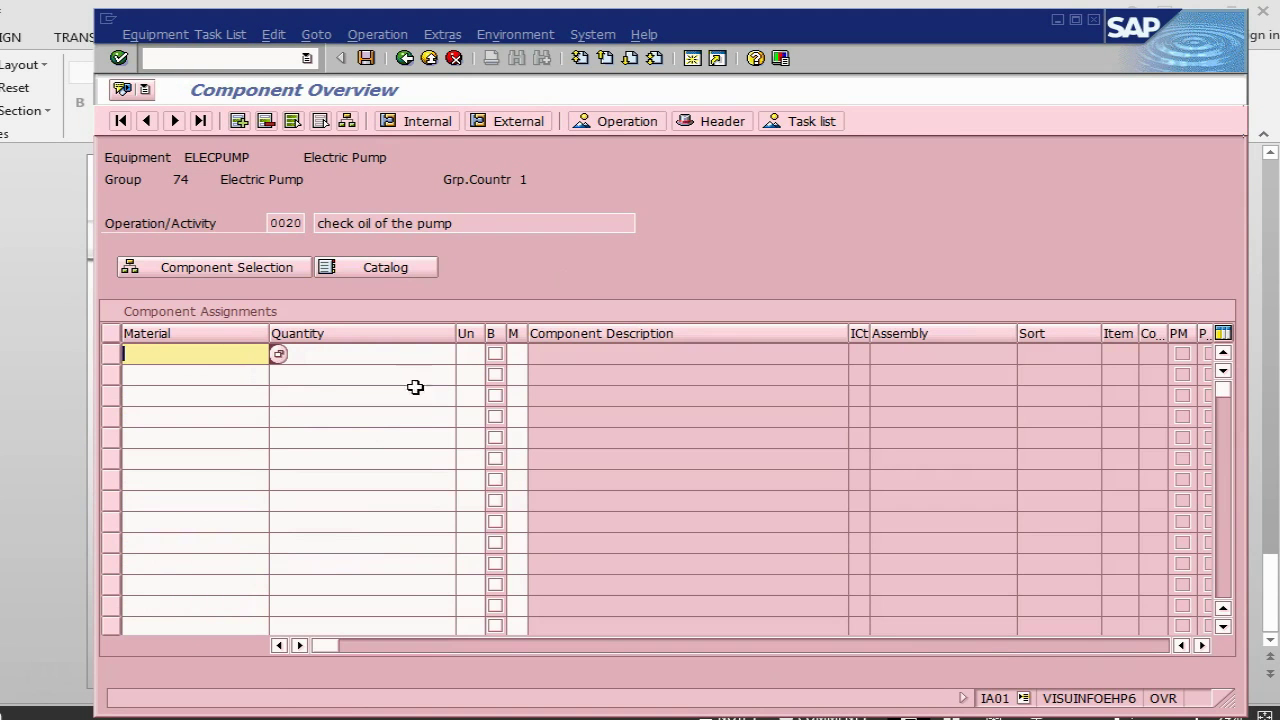
- Open a new SAP session and run transaction MM60 to list the materials of plant 2840
left_click(692, 57)
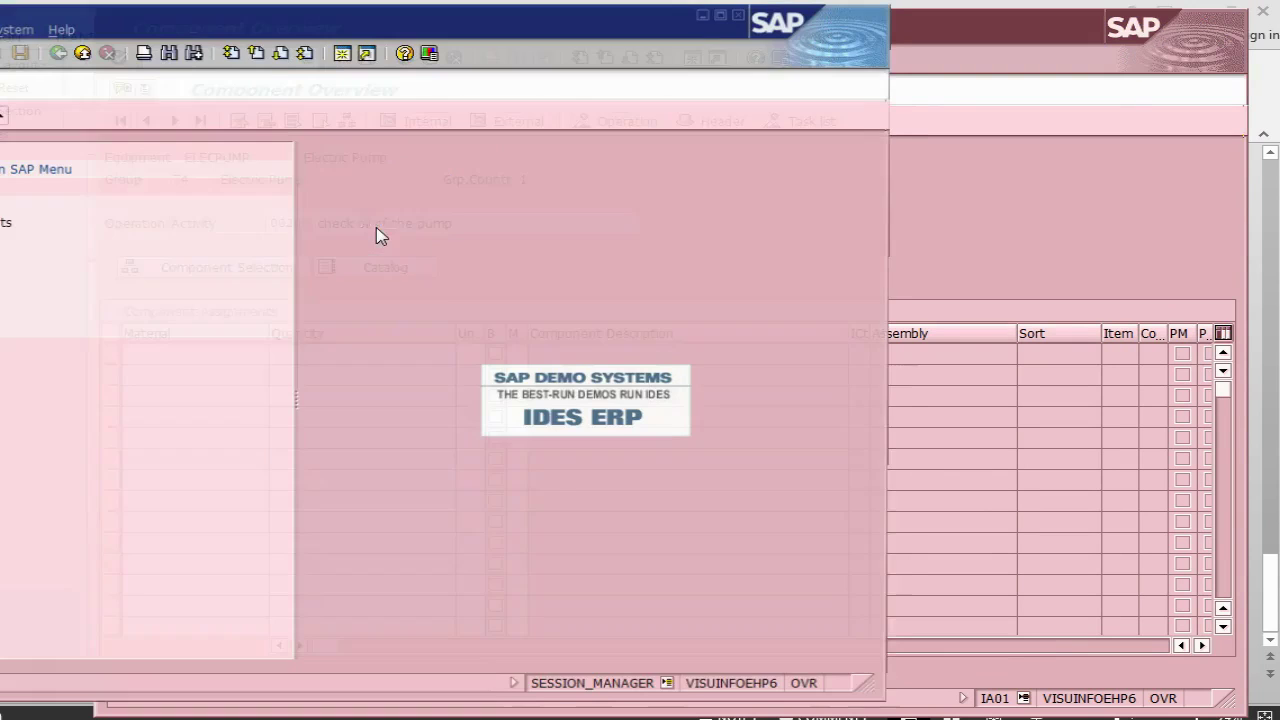
left_click_drag(296, 33, 600, 28)
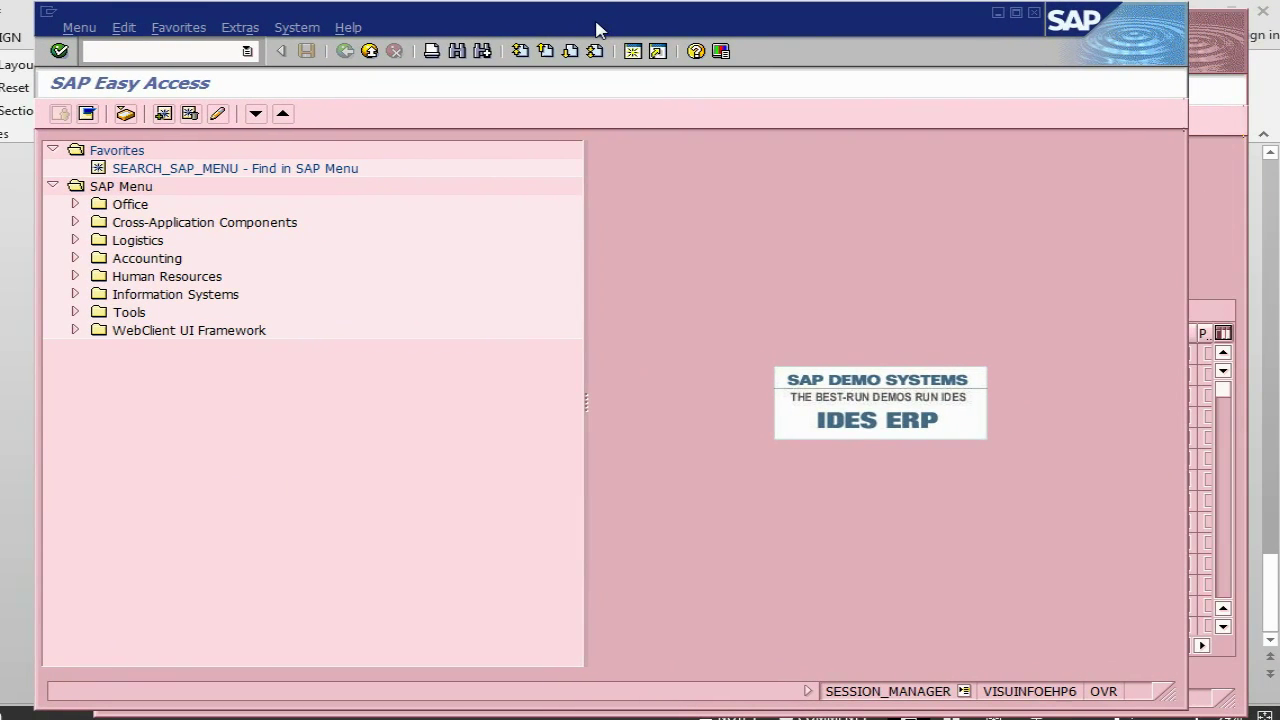
type("mm60")
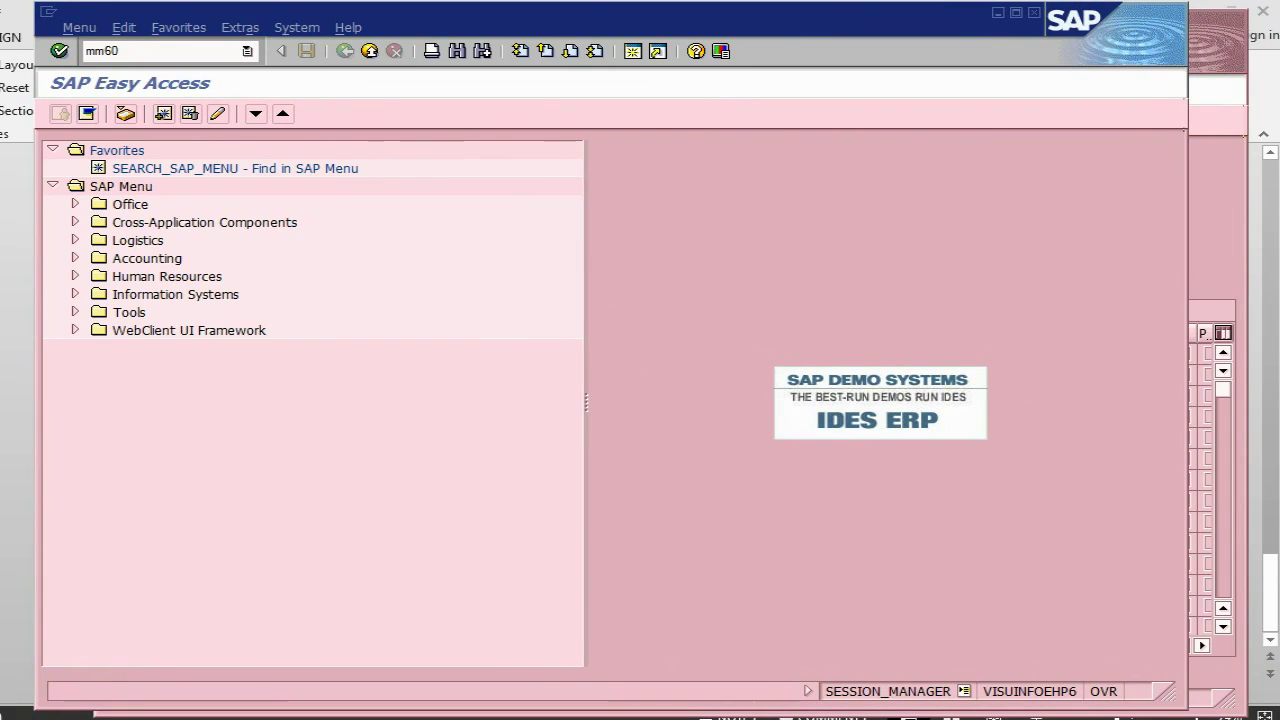
key("Return")
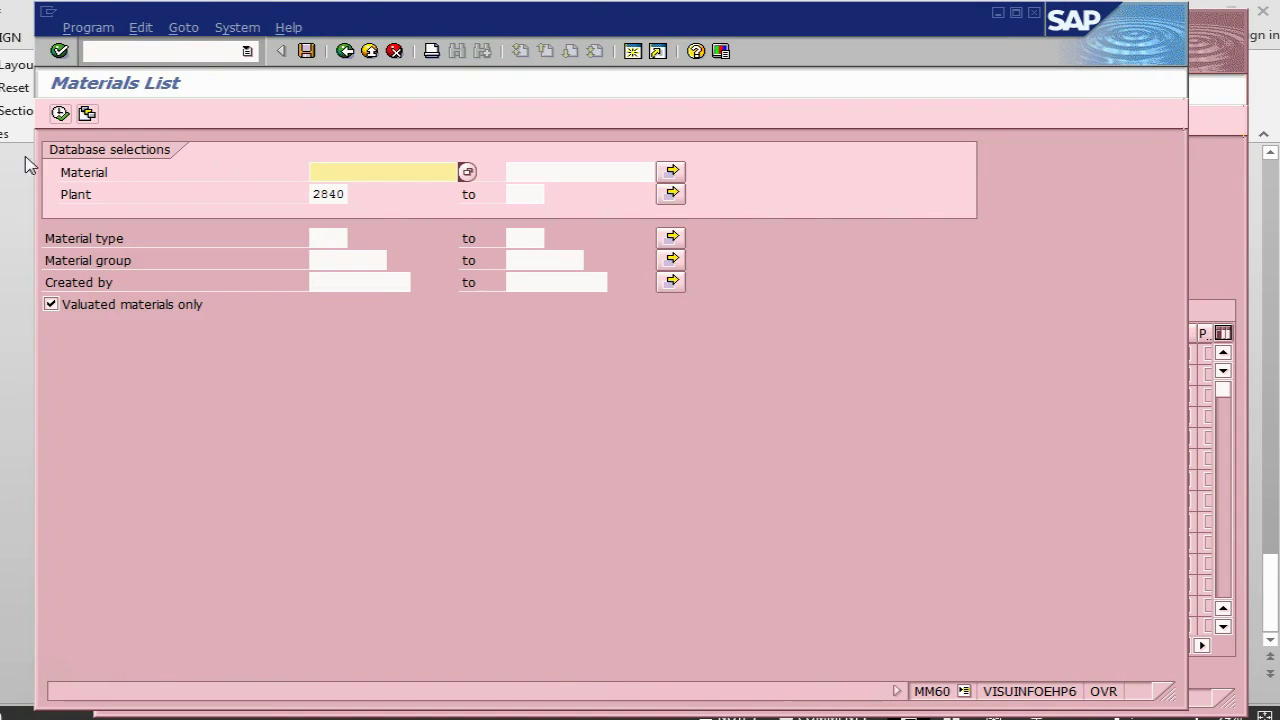
left_click(60, 113)
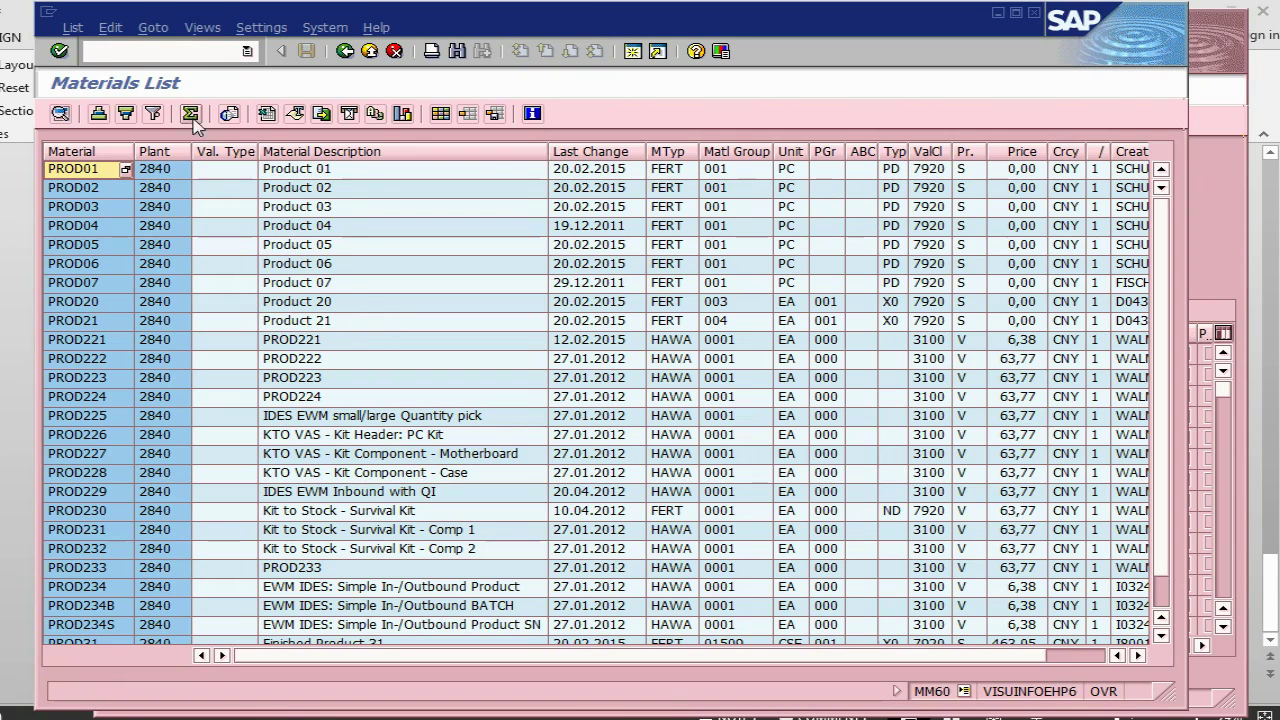
- Search the materials list for "oil", close the search and look through the list
left_click(455, 51)
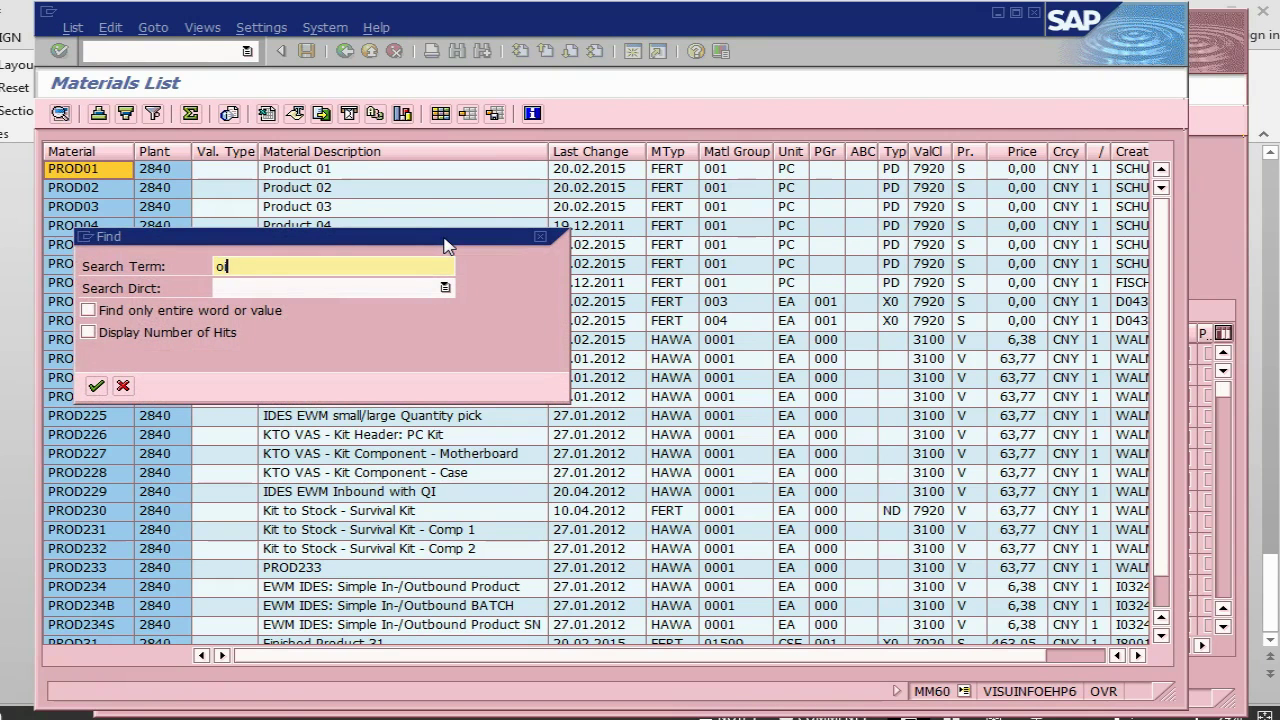
type("oil")
key("Return")
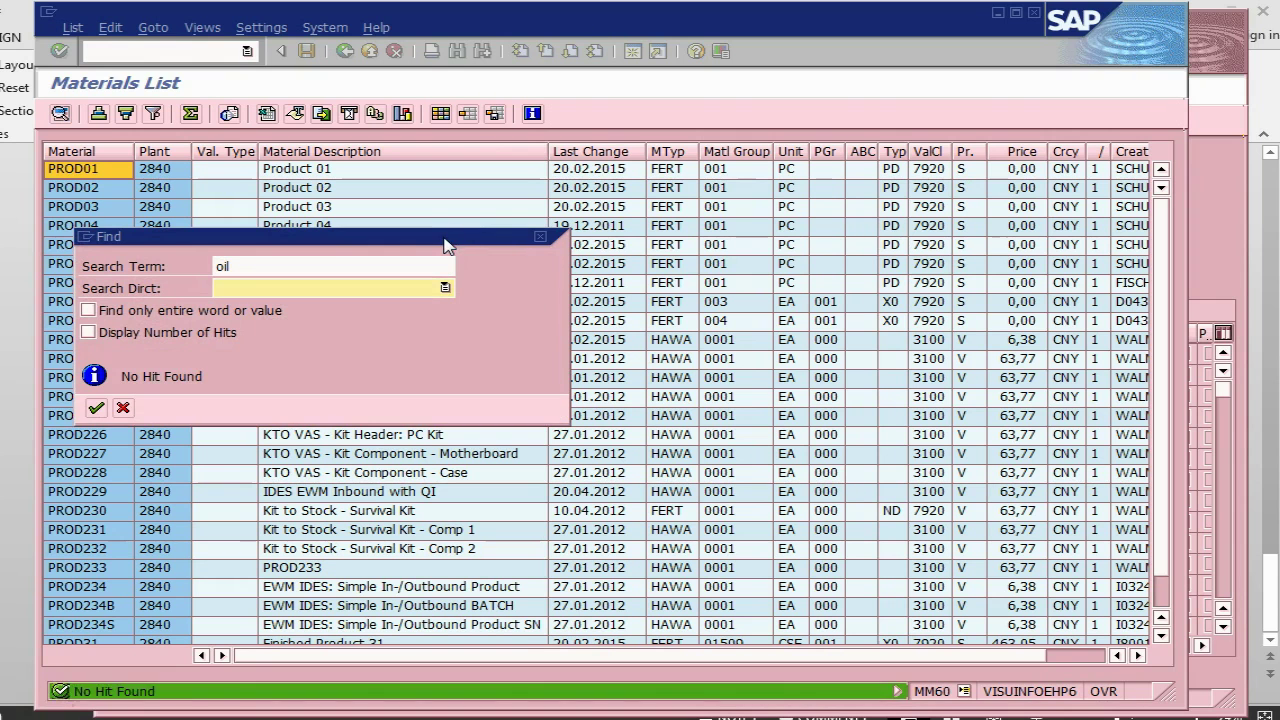
left_click(96, 408)
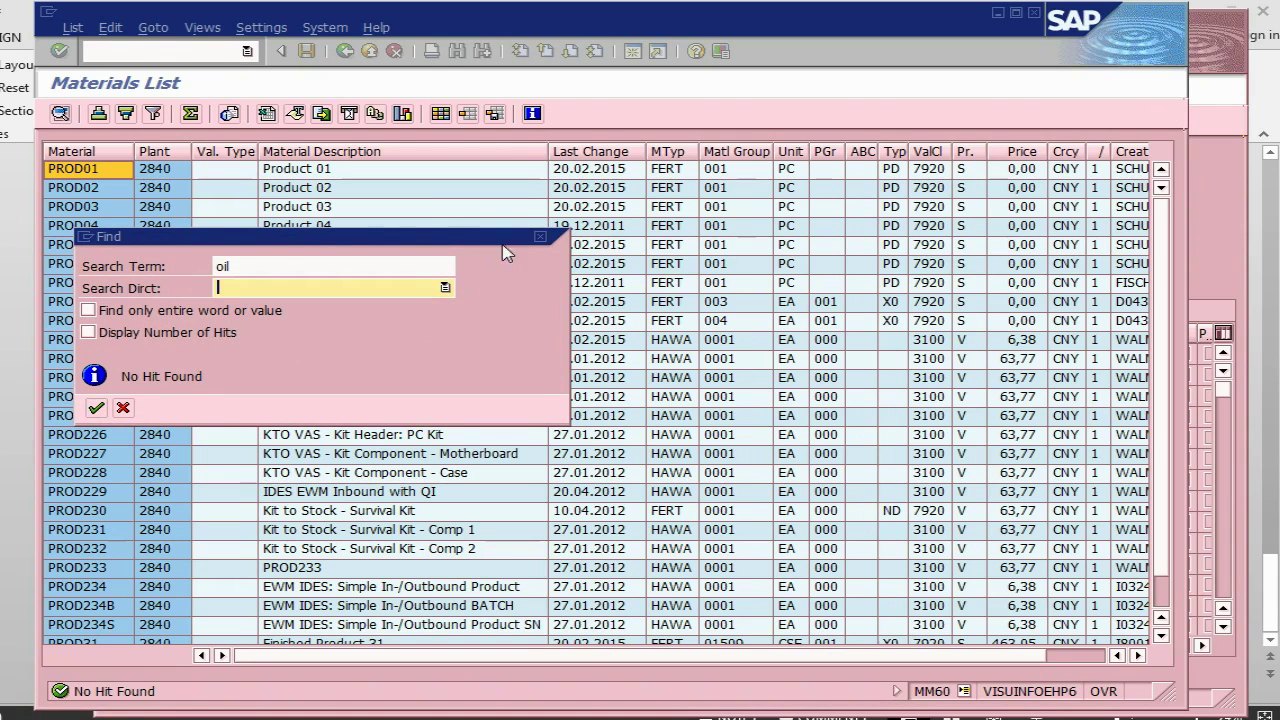
left_click(540, 237)
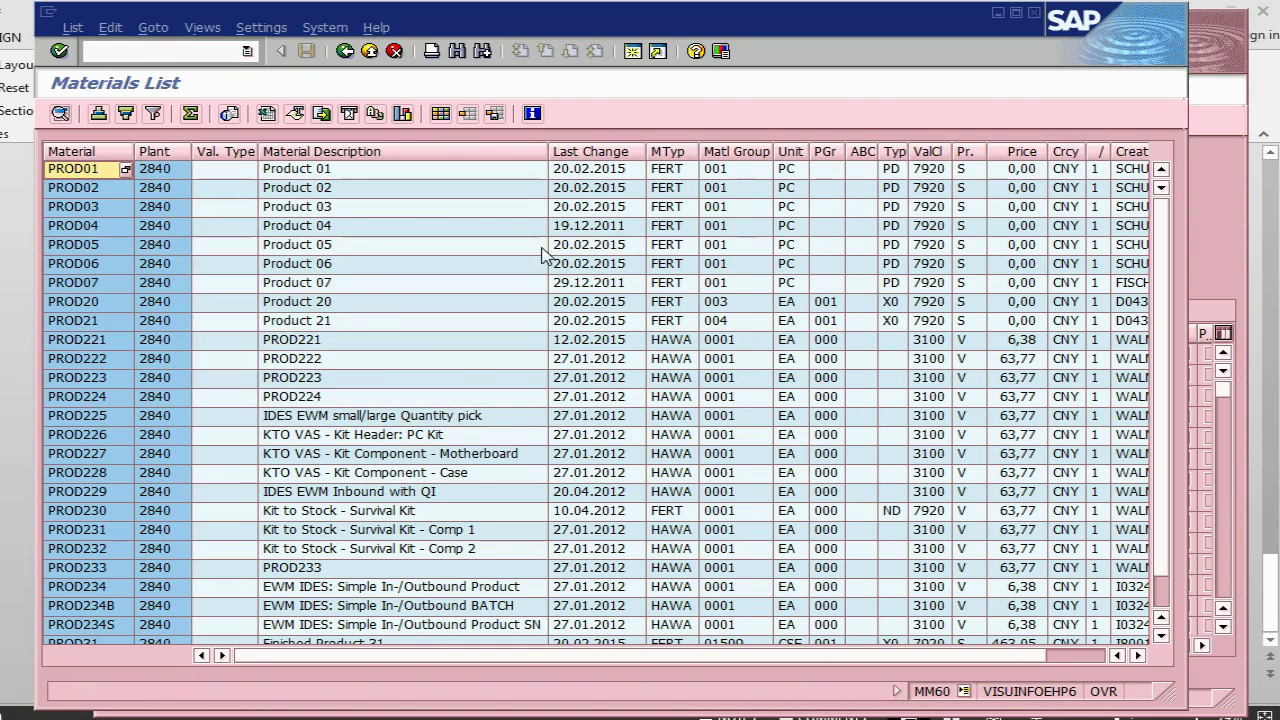
scroll(368, 290, "down", 1)
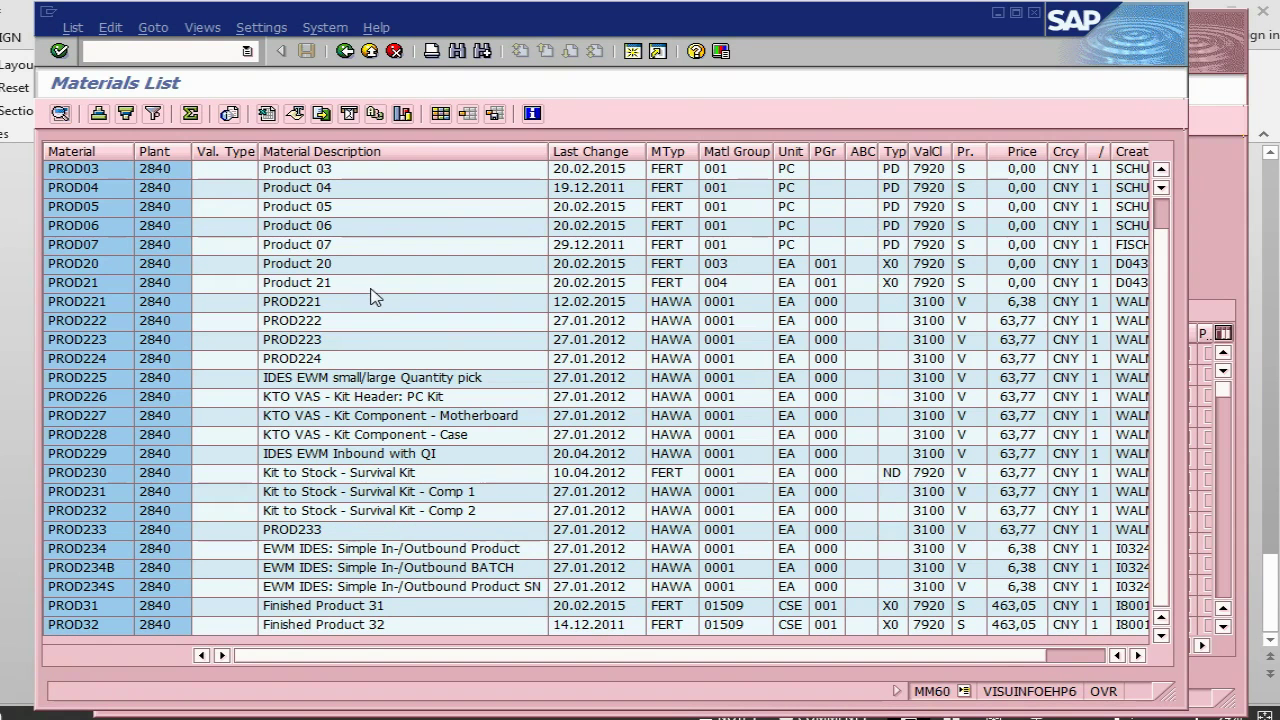
scroll(375, 298, "up", 1)
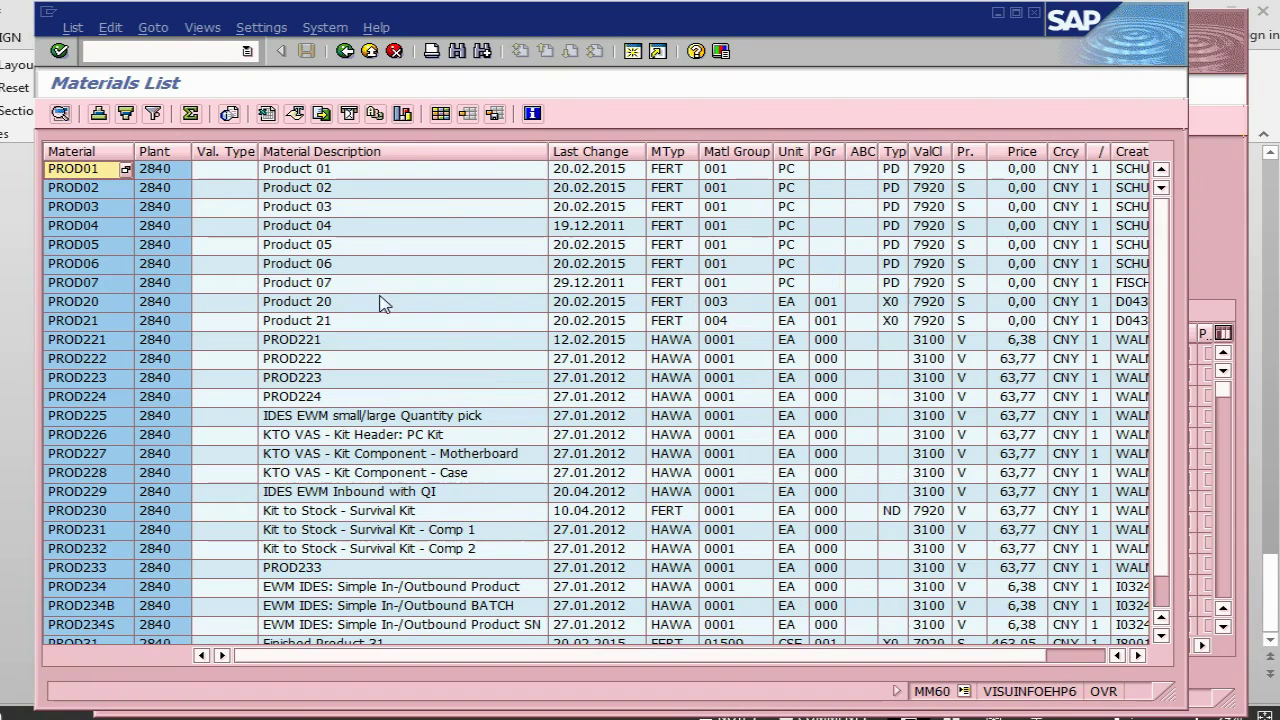
- Run transaction MB52 for plant 2840 and look through the warehouse stocks of its materials
left_click(162, 55)
type("/nmb52")
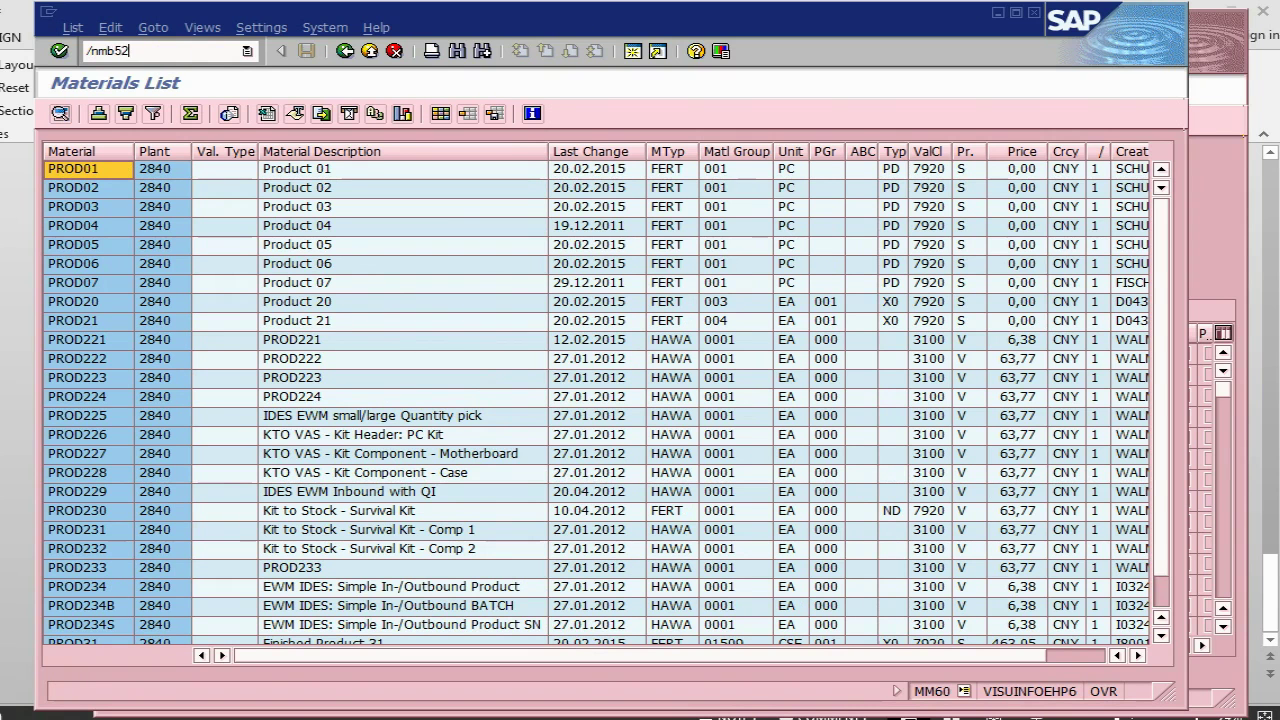
key("Return")
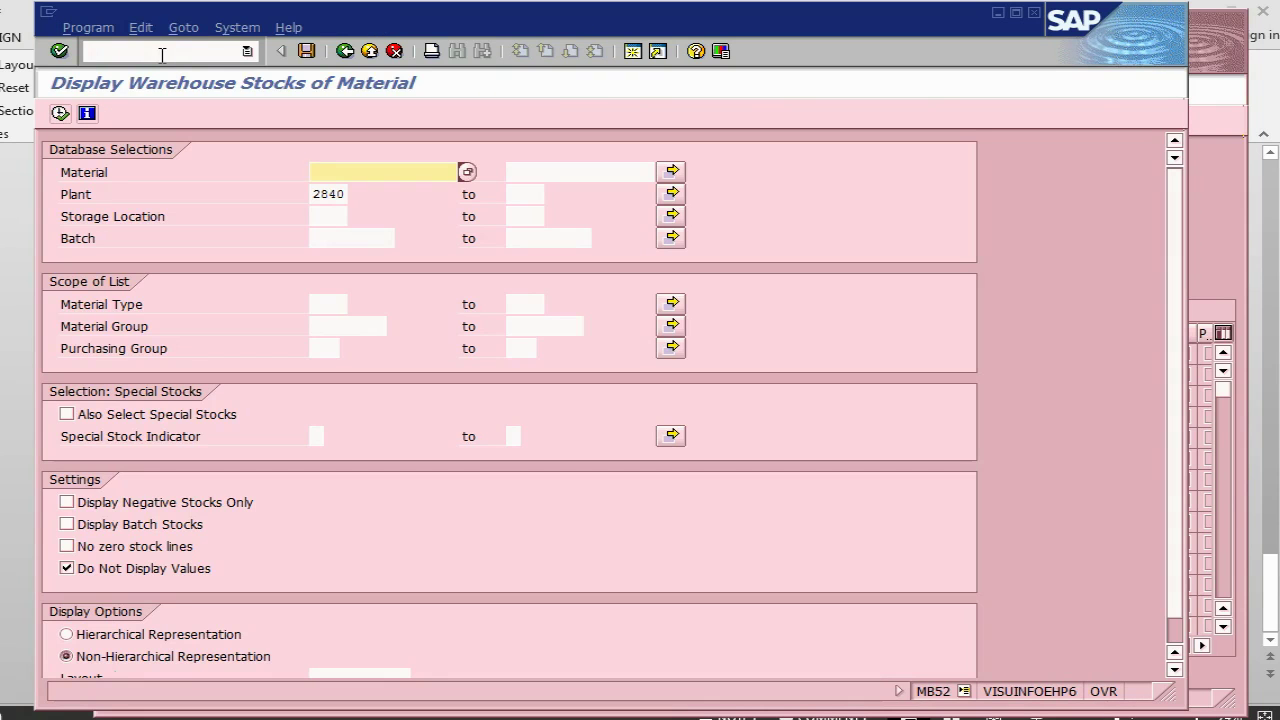
left_click(60, 113)
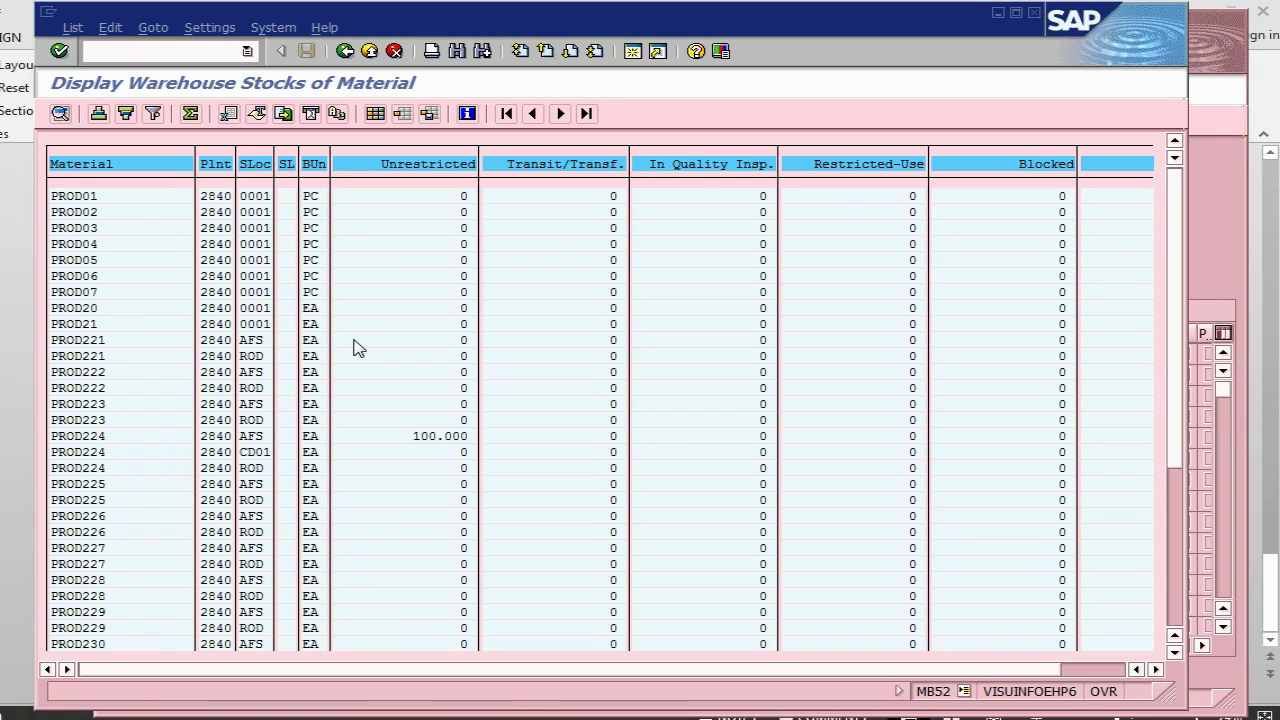
scroll(820, 500, "down", 1)
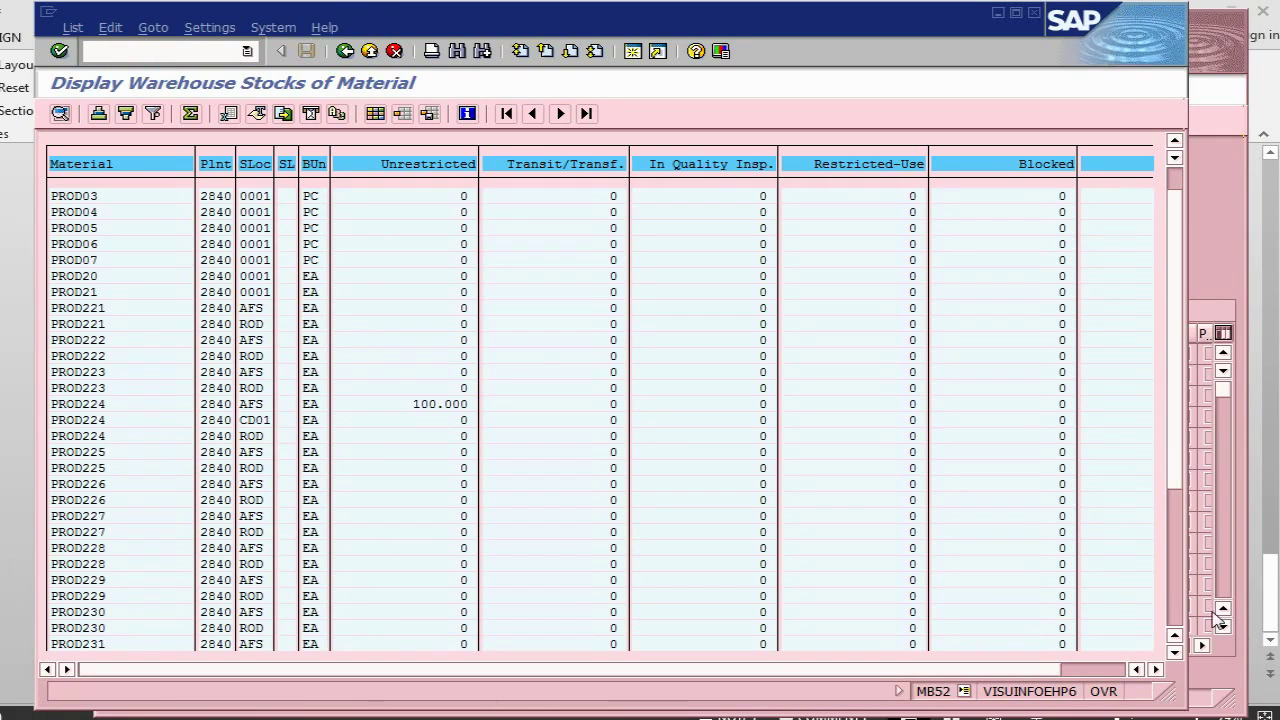
left_click(1176, 620)
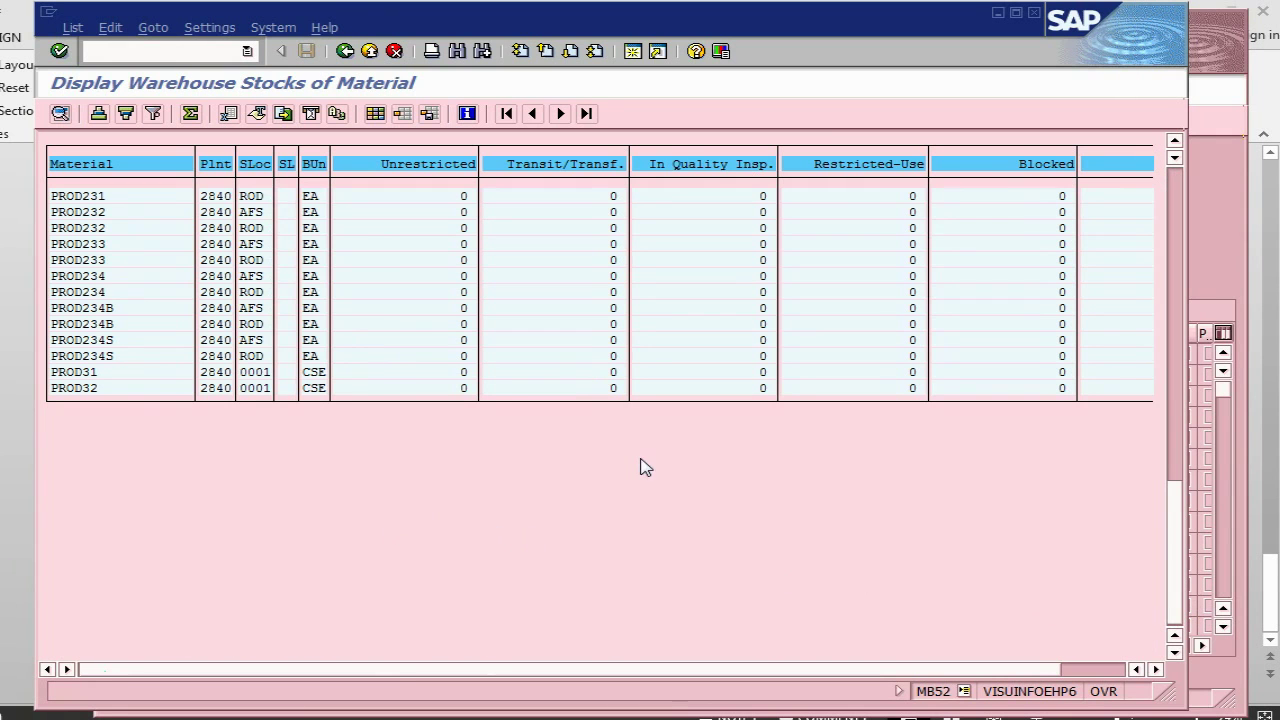
scroll(1149, 571, "up", 1)
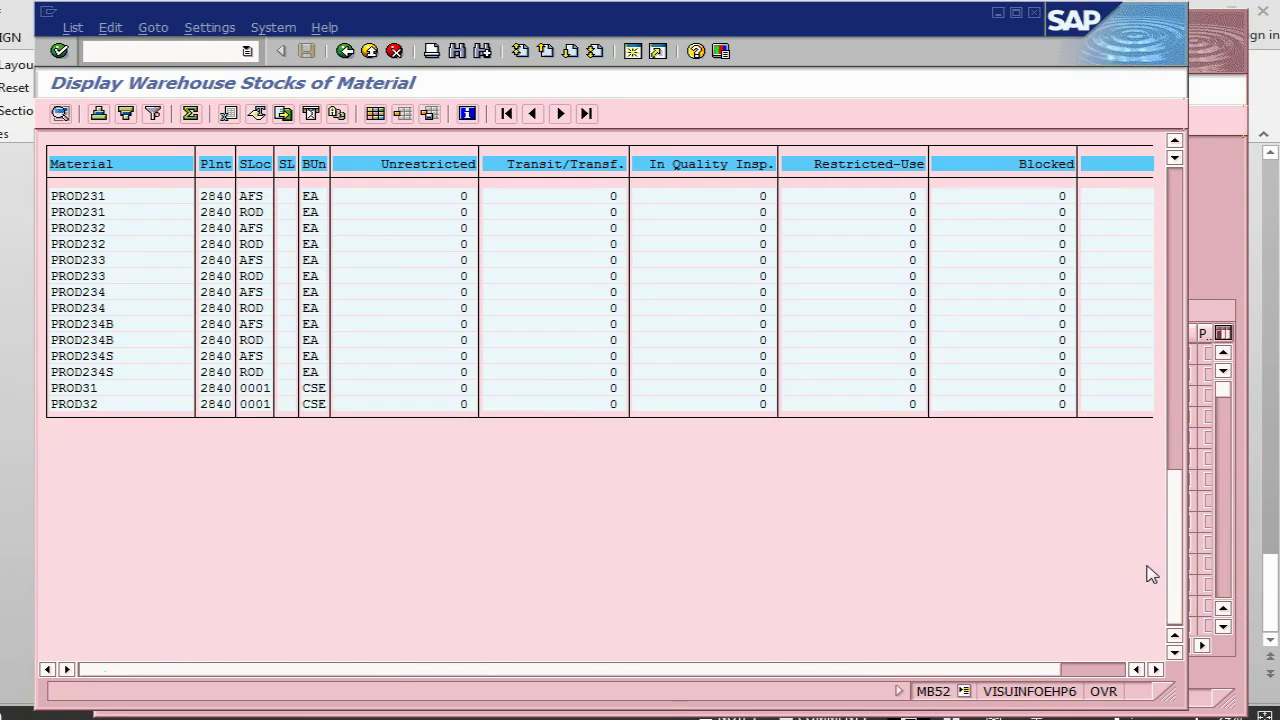
- Run transaction MM01 to create a material named Oil with industry sector A, Plant Engin./Construction
left_click(147, 51)
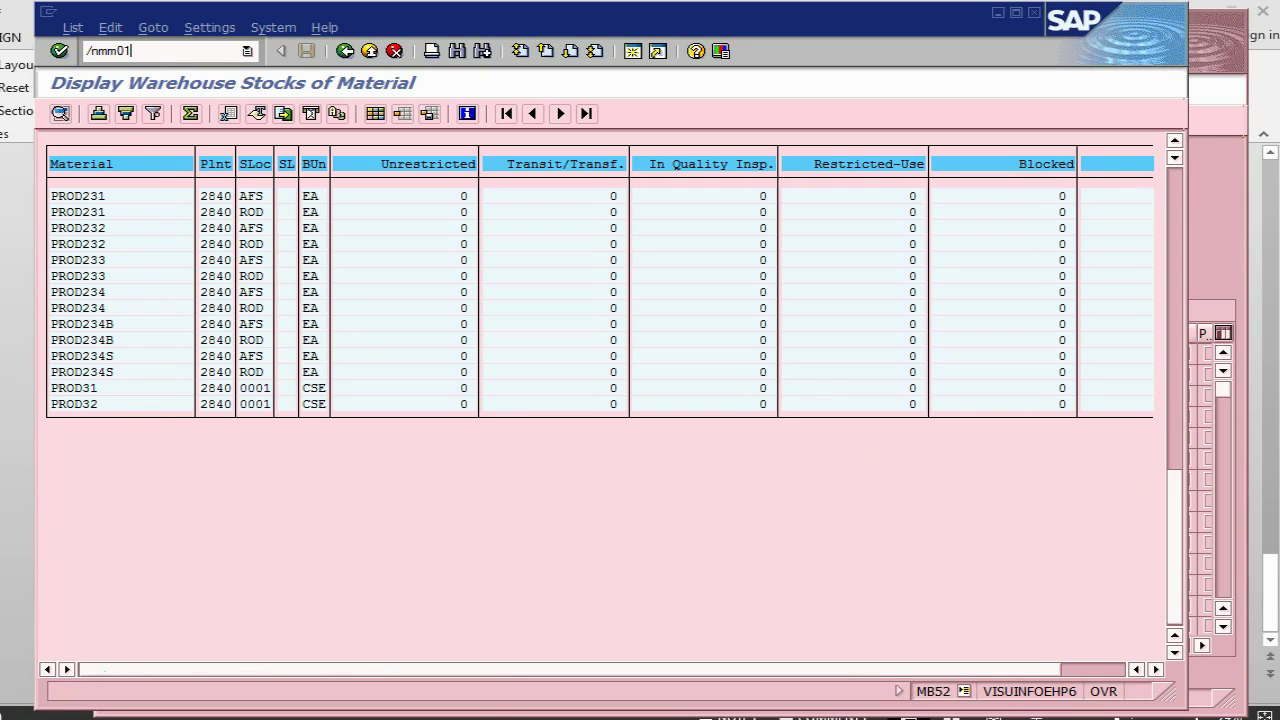
key("Return")
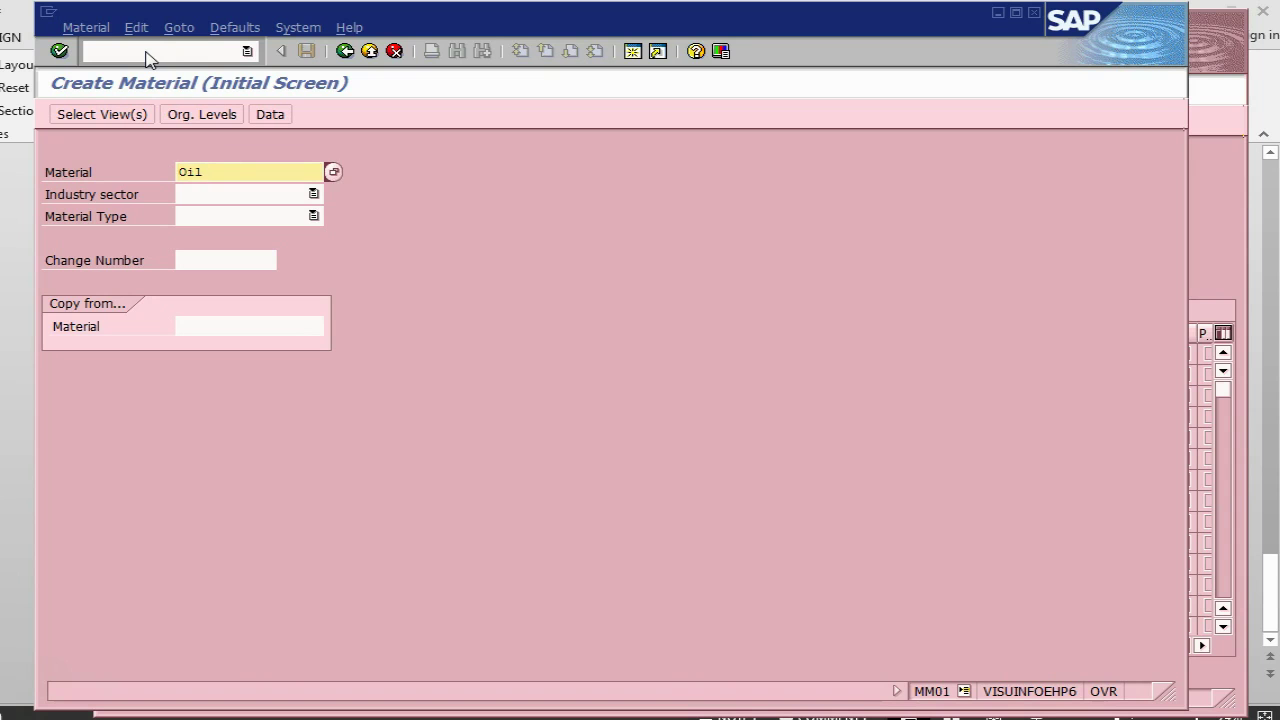
left_click(314, 194)
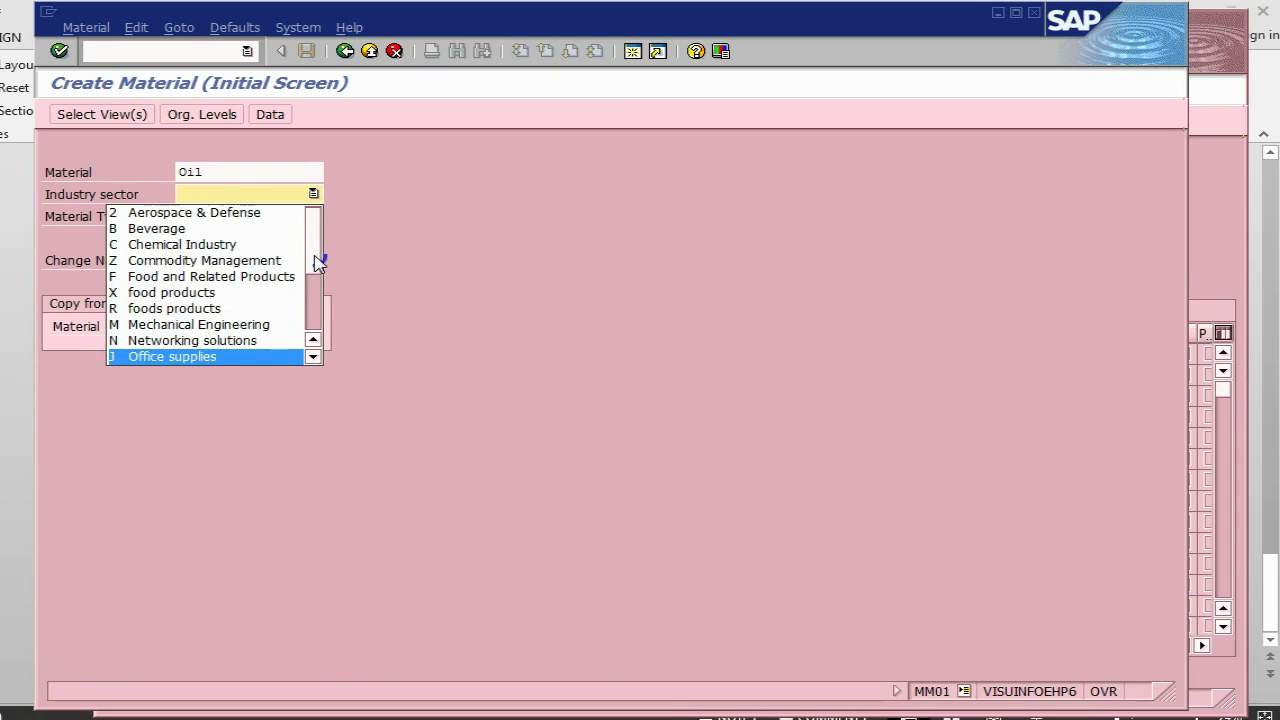
scroll(316, 284, "down", 1)
scroll(316, 284, "down", 2)
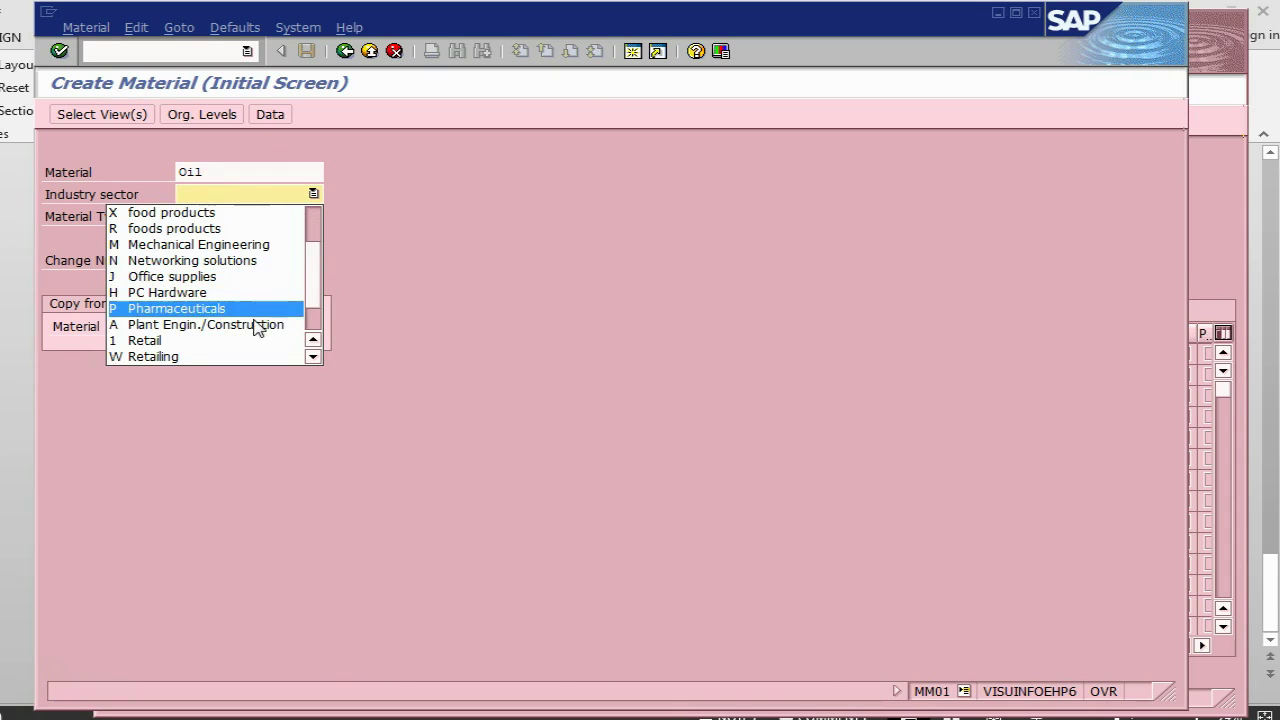
left_click(257, 325)
left_click(230, 217)
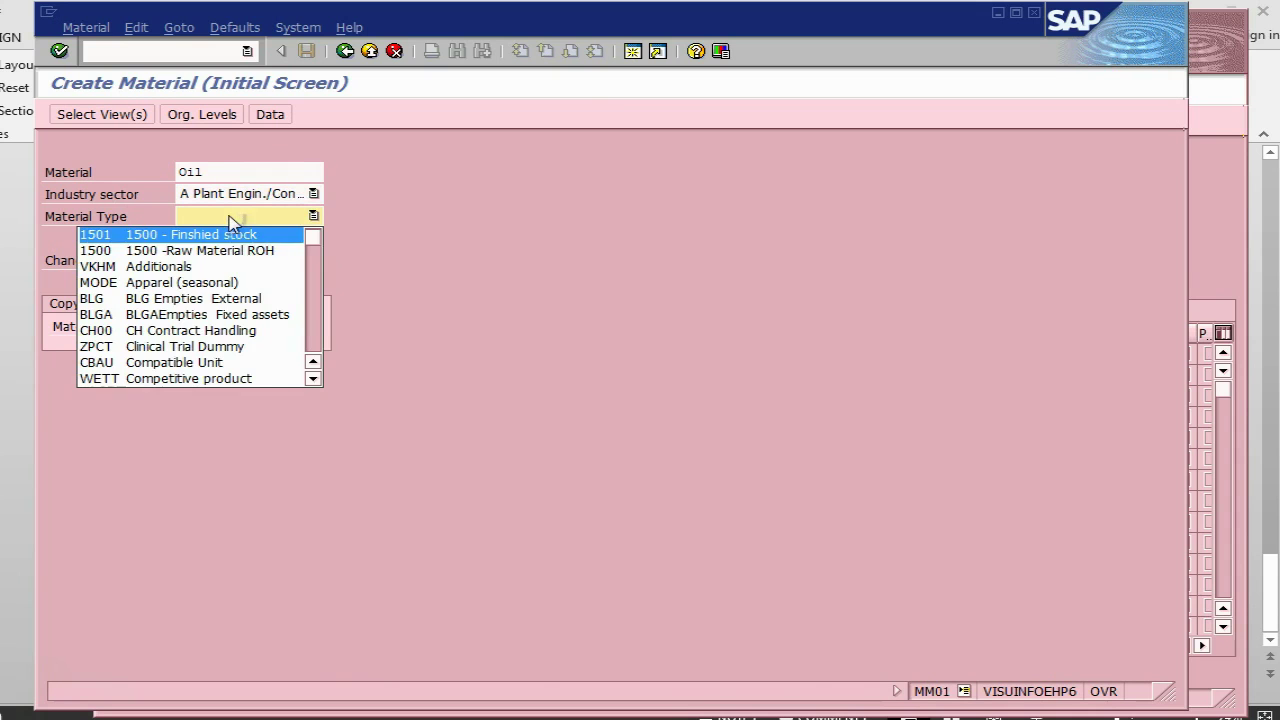
scroll(300, 331, "down", 3)
key("Return")
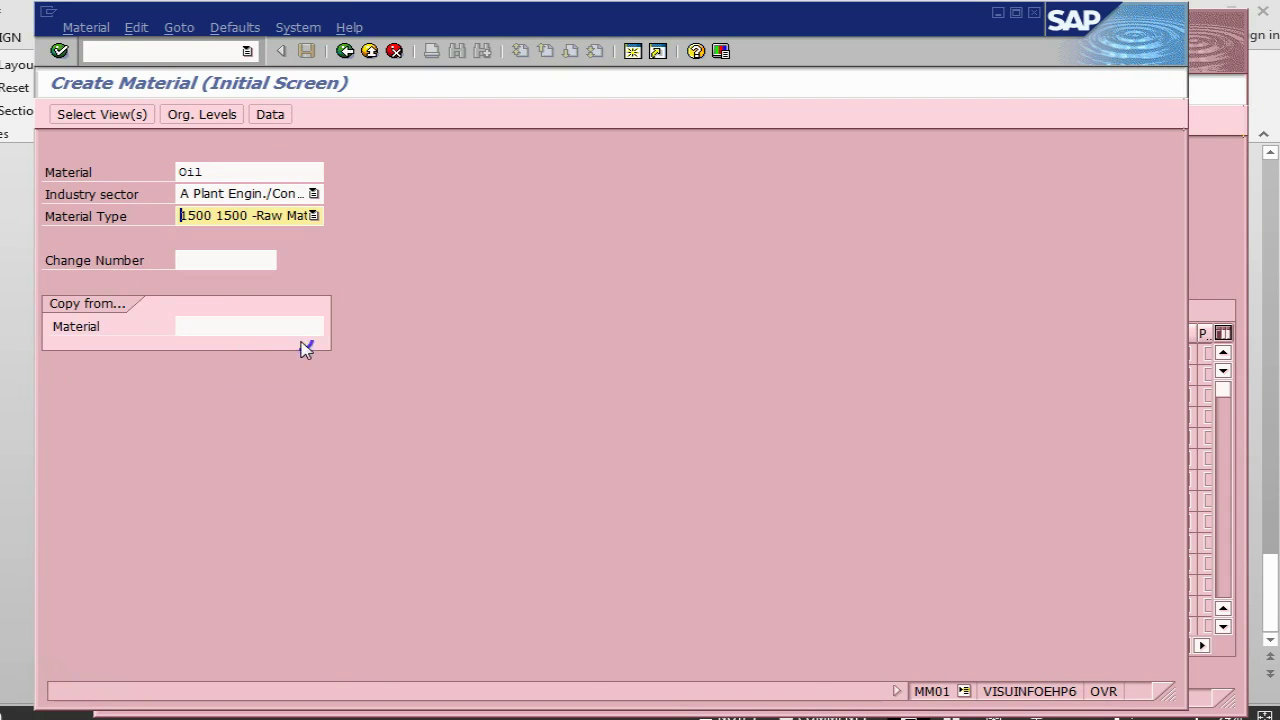
- Set the material type to FERT and proceed to the view selection
left_click(314, 215)
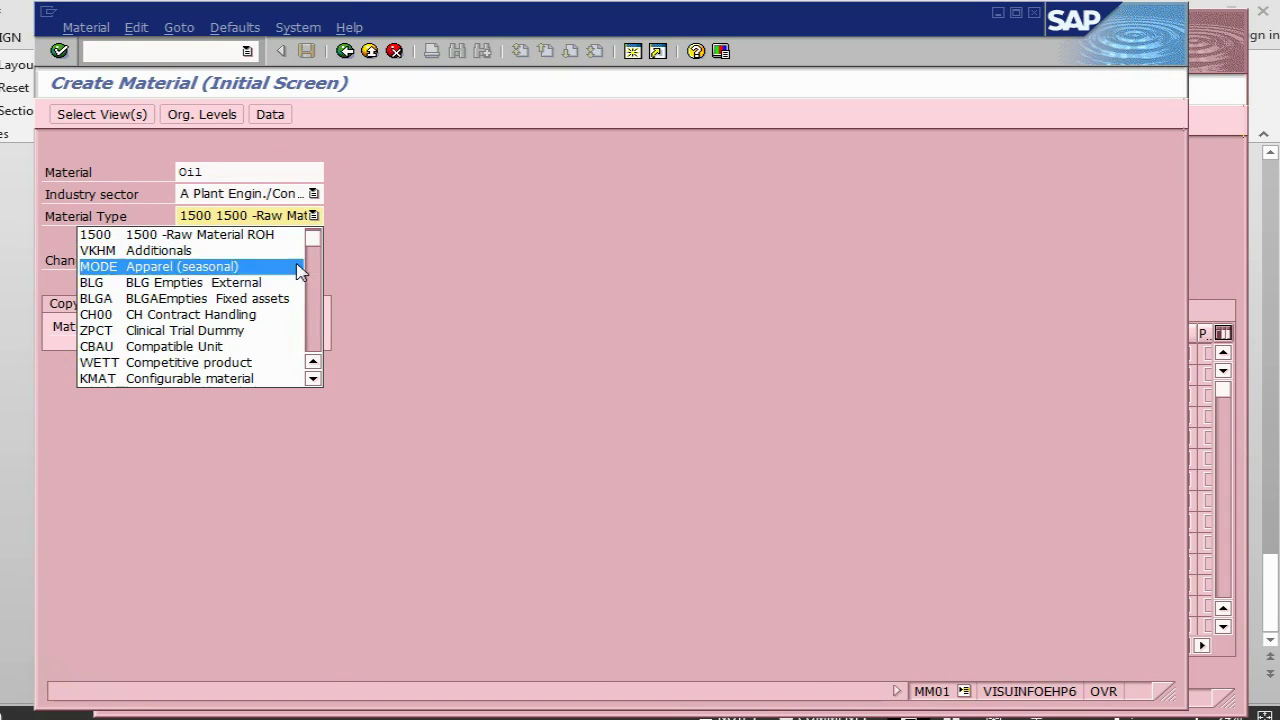
left_click_drag(318, 241, 320, 346)
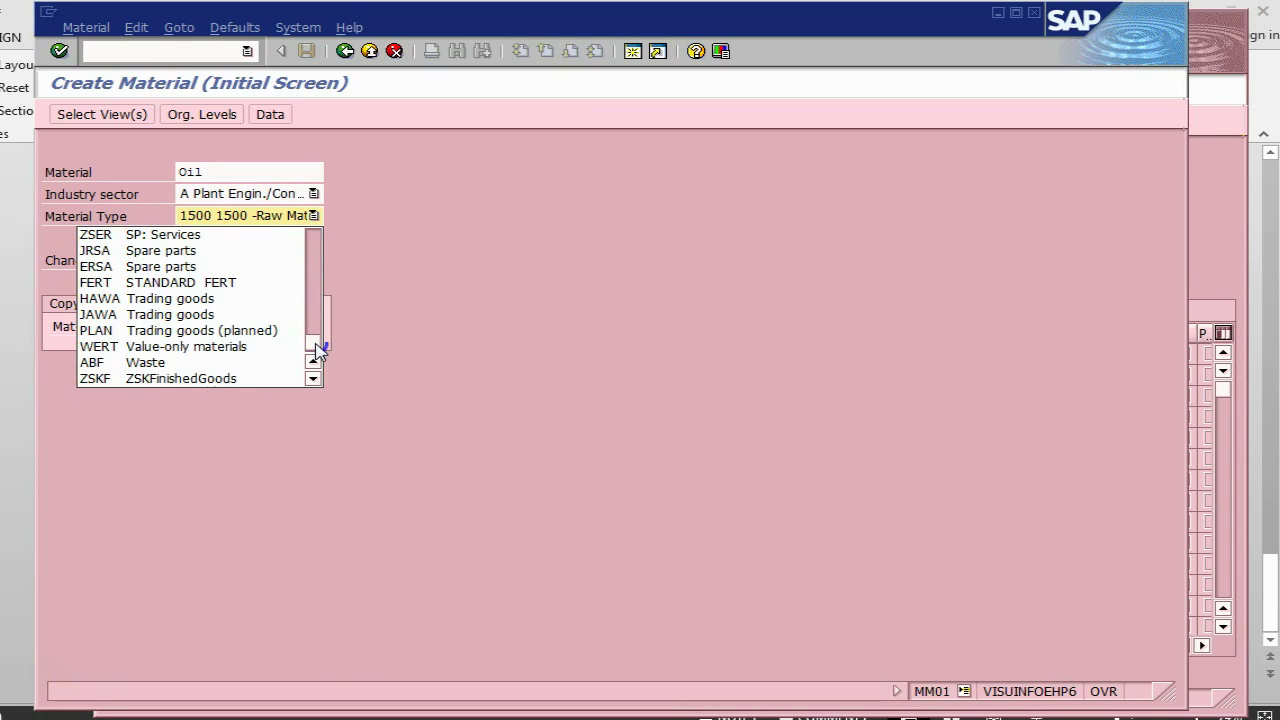
left_click(190, 283)
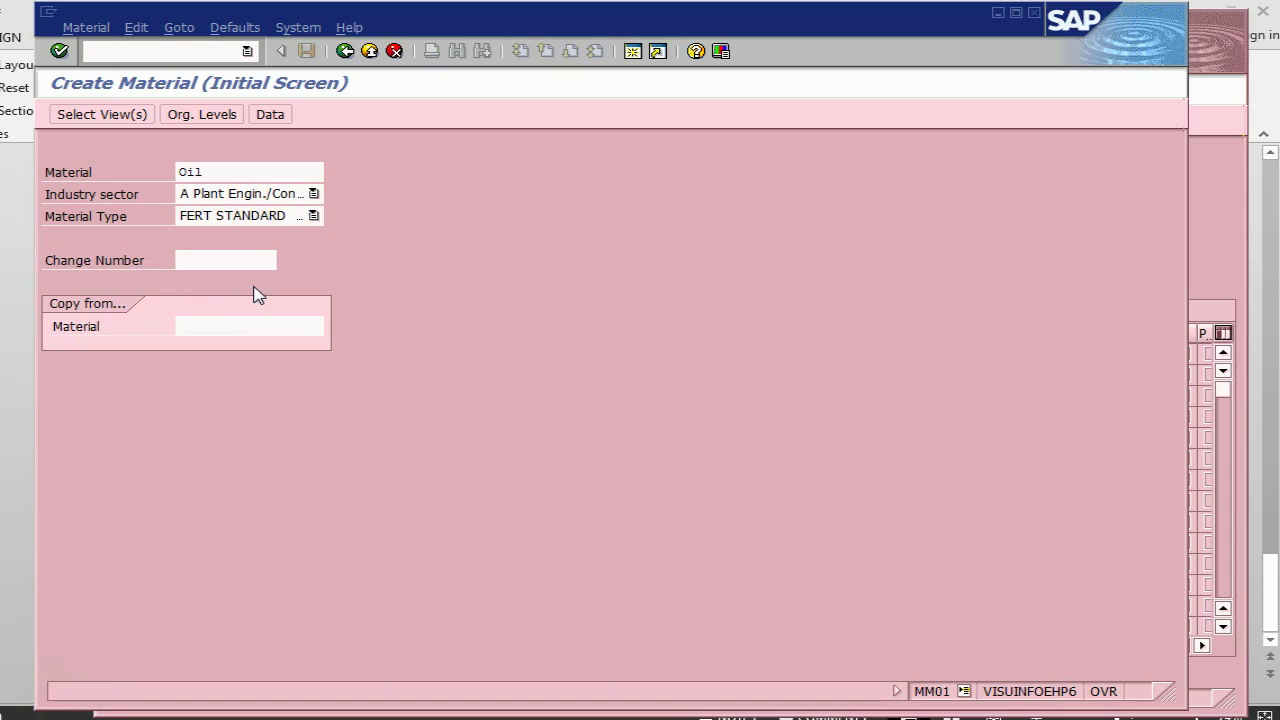
key("Return")
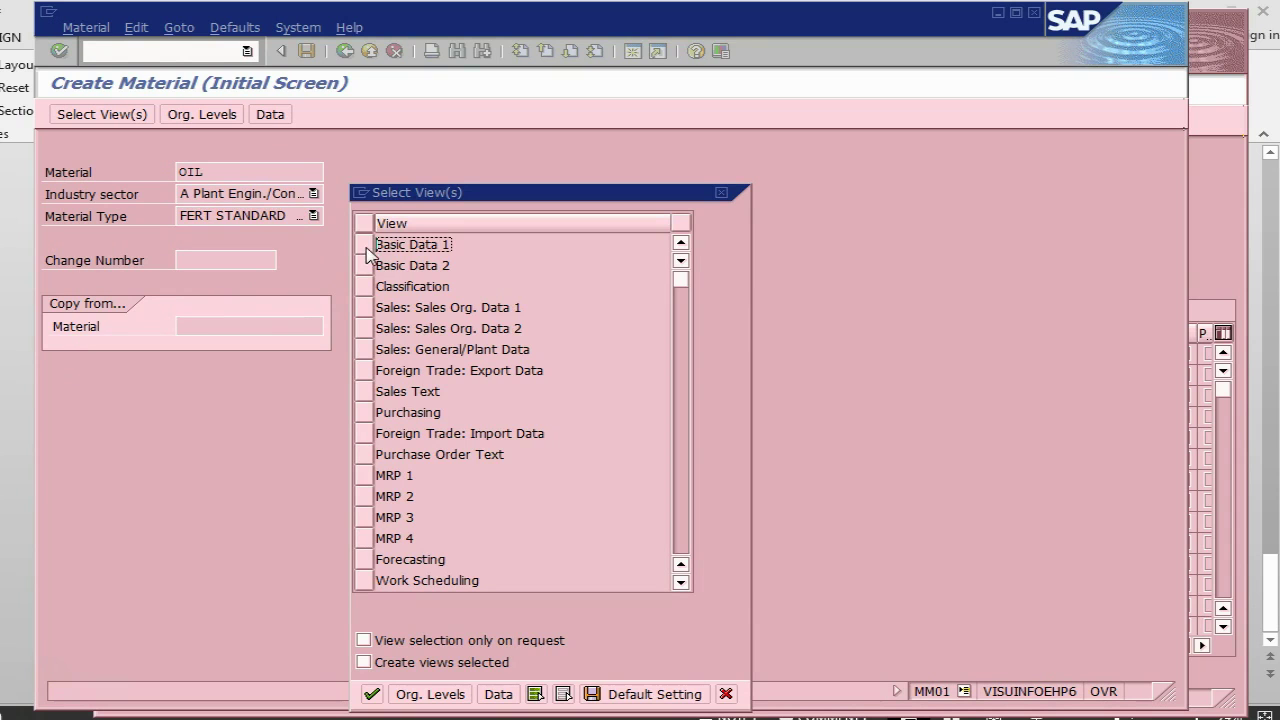
- Select the views Basic Data 1 and 2, Purchasing, General Plant Data / Storage 1 and 2, and Accounting 1 and 2, and confirm the selection
left_click(364, 245)
left_click(363, 266)
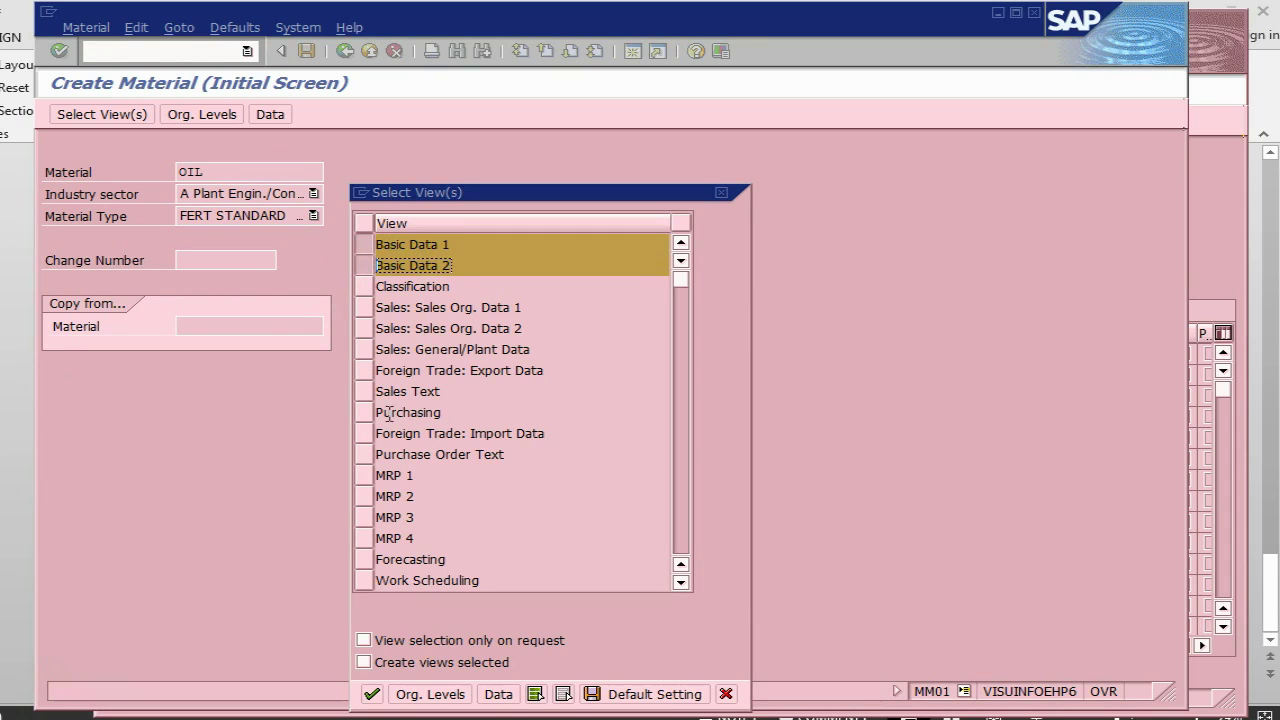
scroll(606, 380, "down", 2)
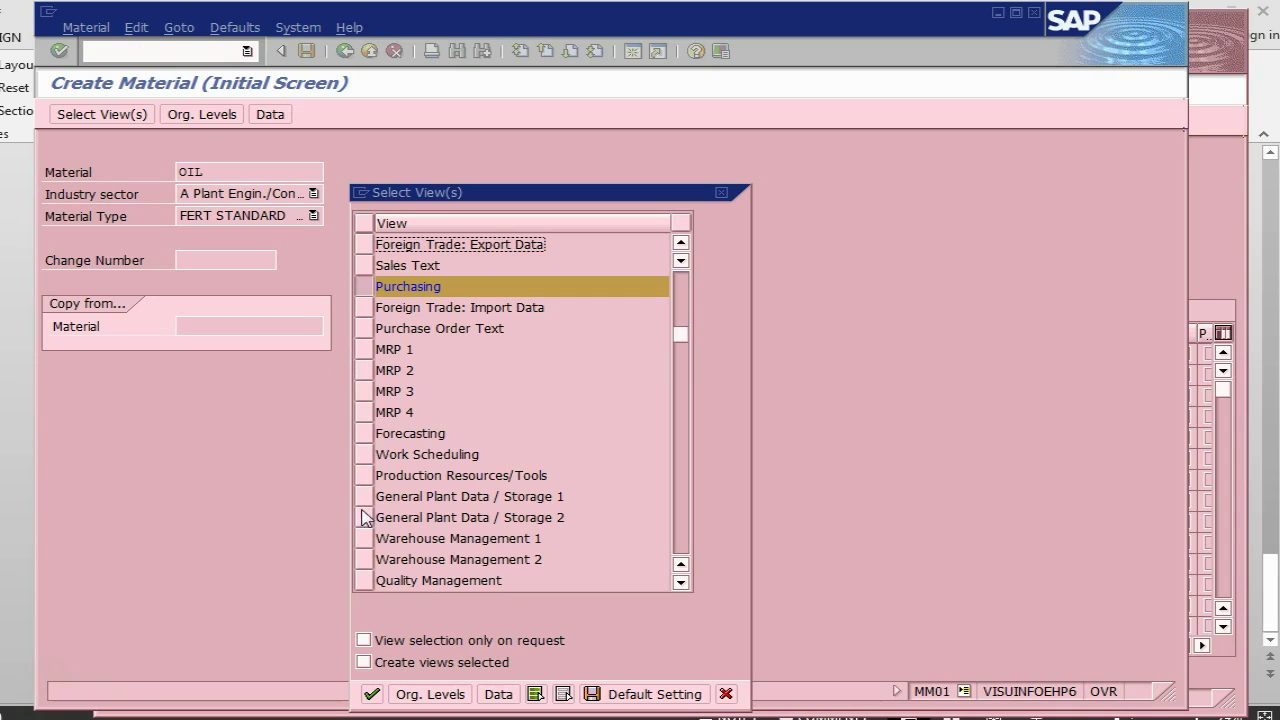
left_click(368, 497)
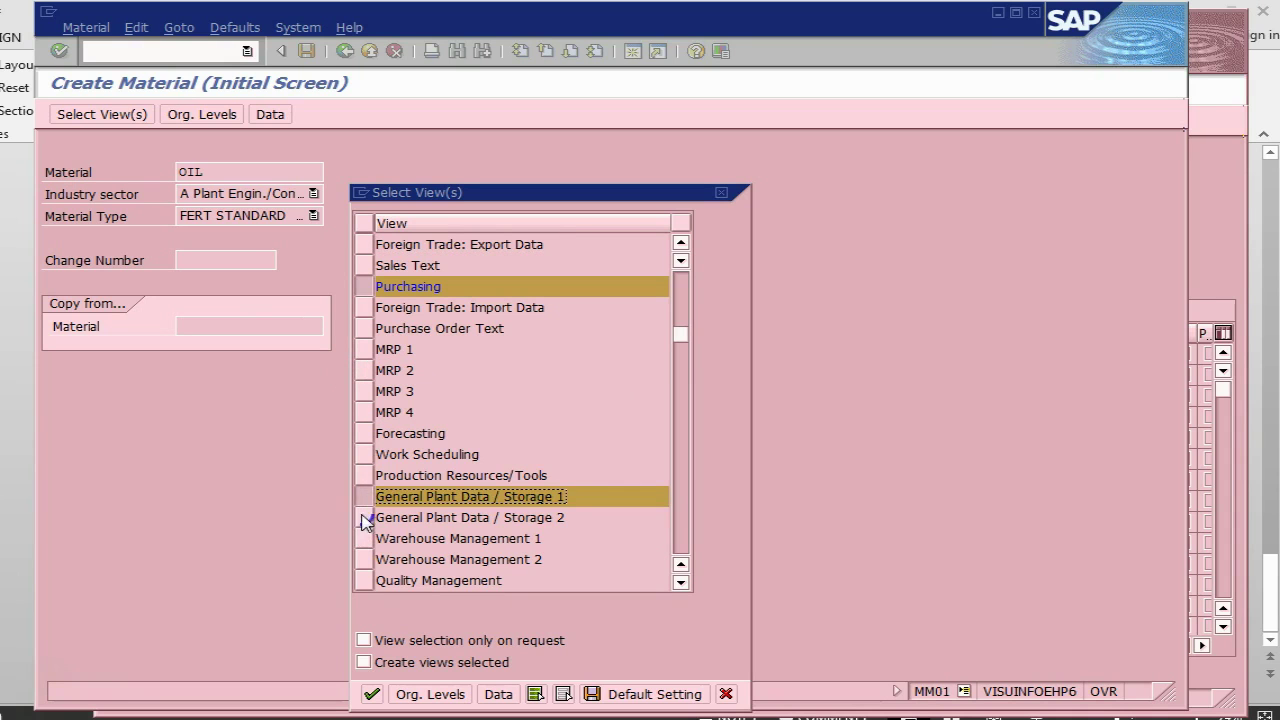
left_click(365, 517)
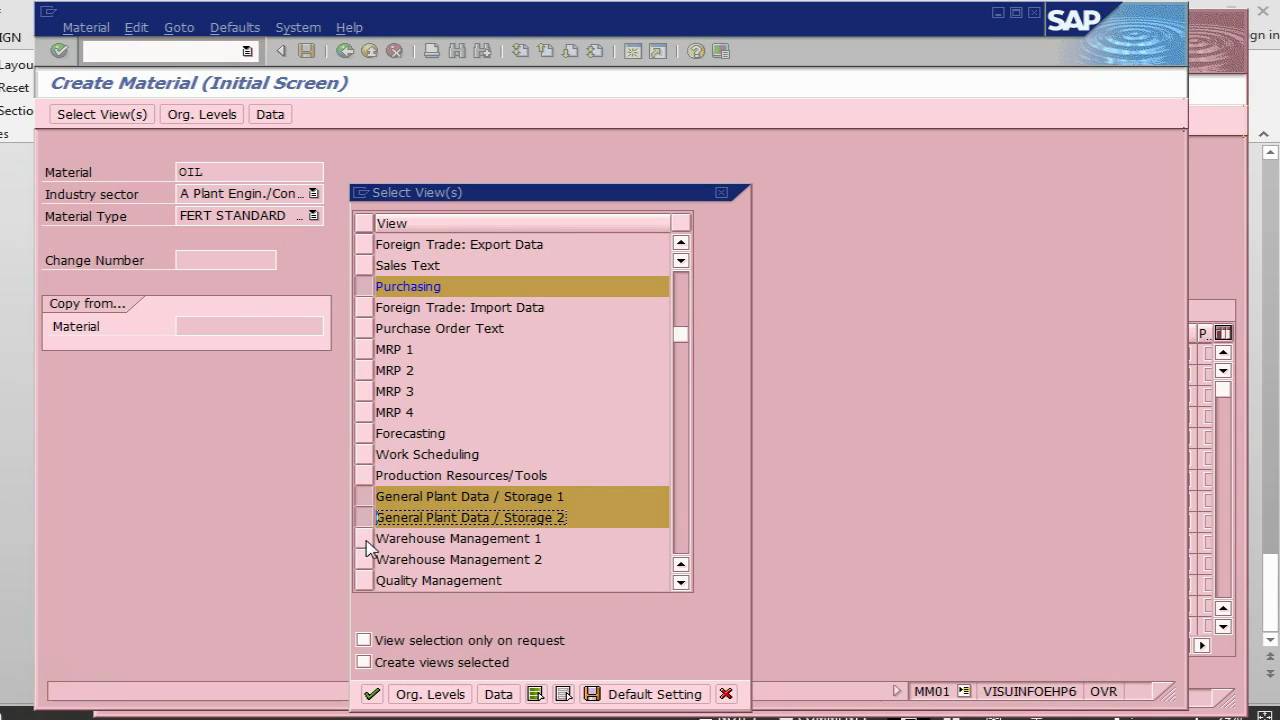
left_click(681, 583)
left_click(681, 583)
left_click(681, 583)
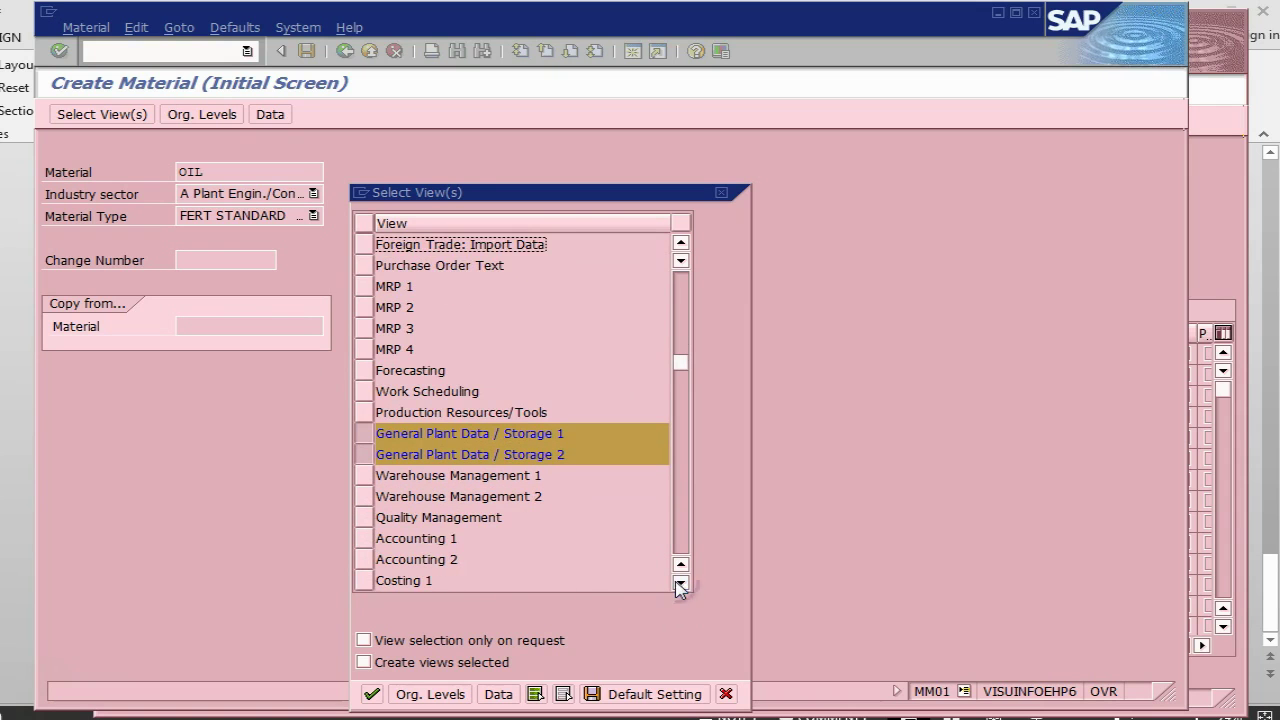
left_click(364, 538)
left_click(364, 559)
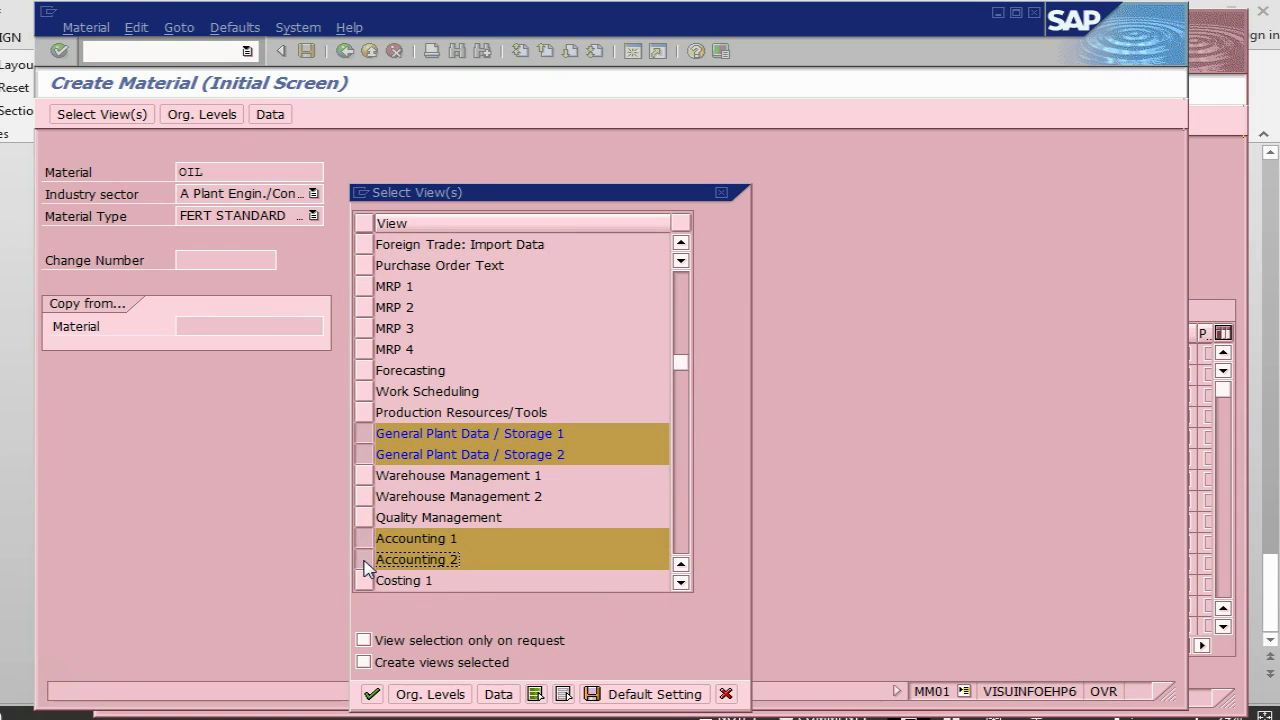
key("Return")
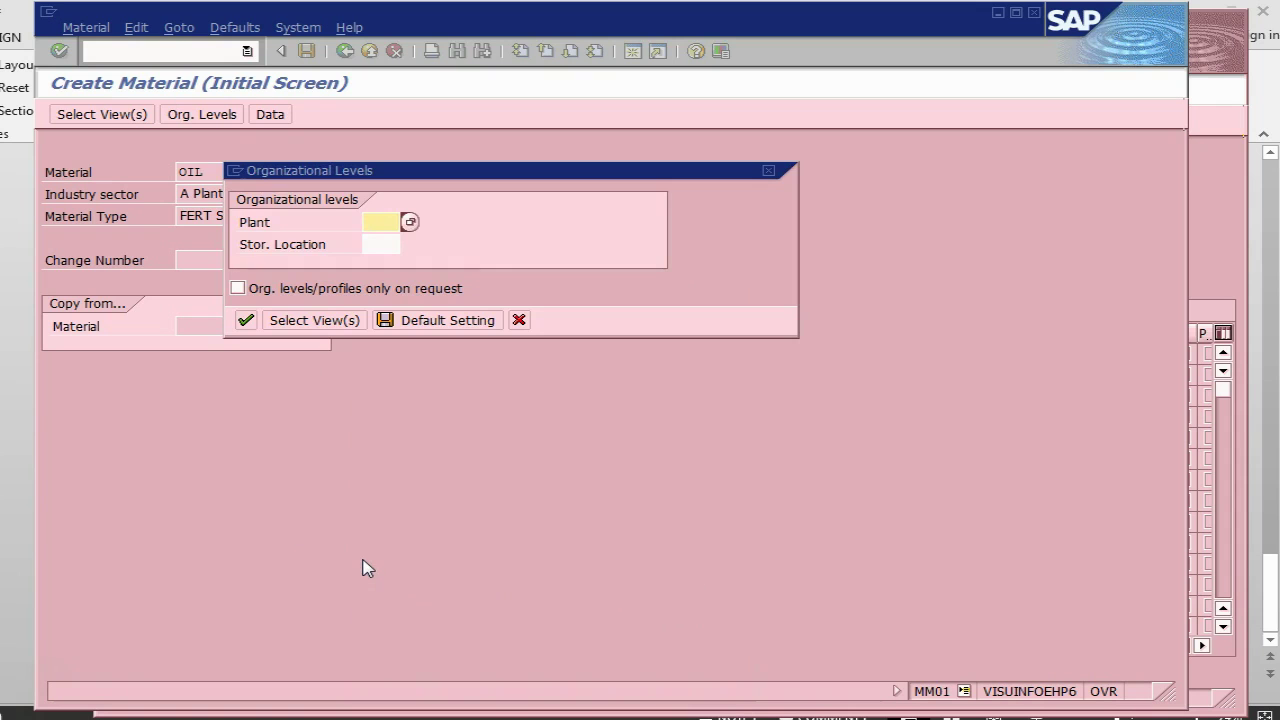
- Set the organizational levels to plant 2840 and storage location 0001 and open the material's basic data
type("2840")
key("Tab")
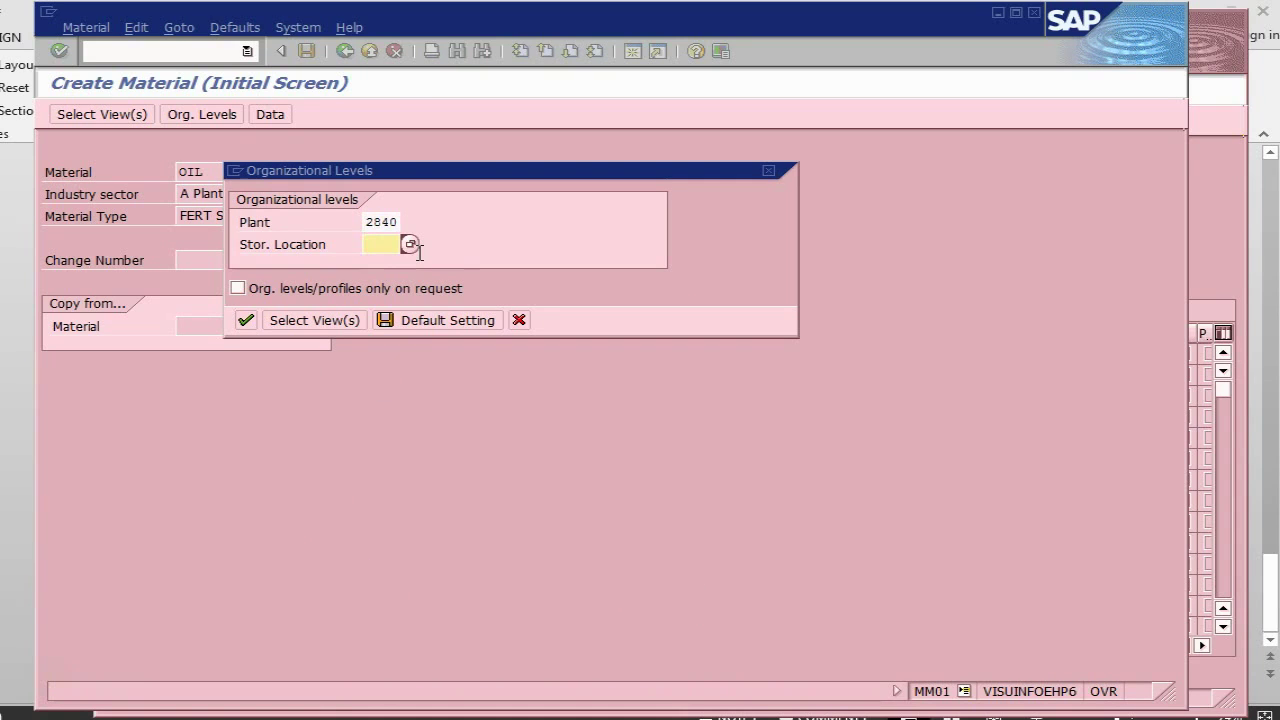
type("0001")
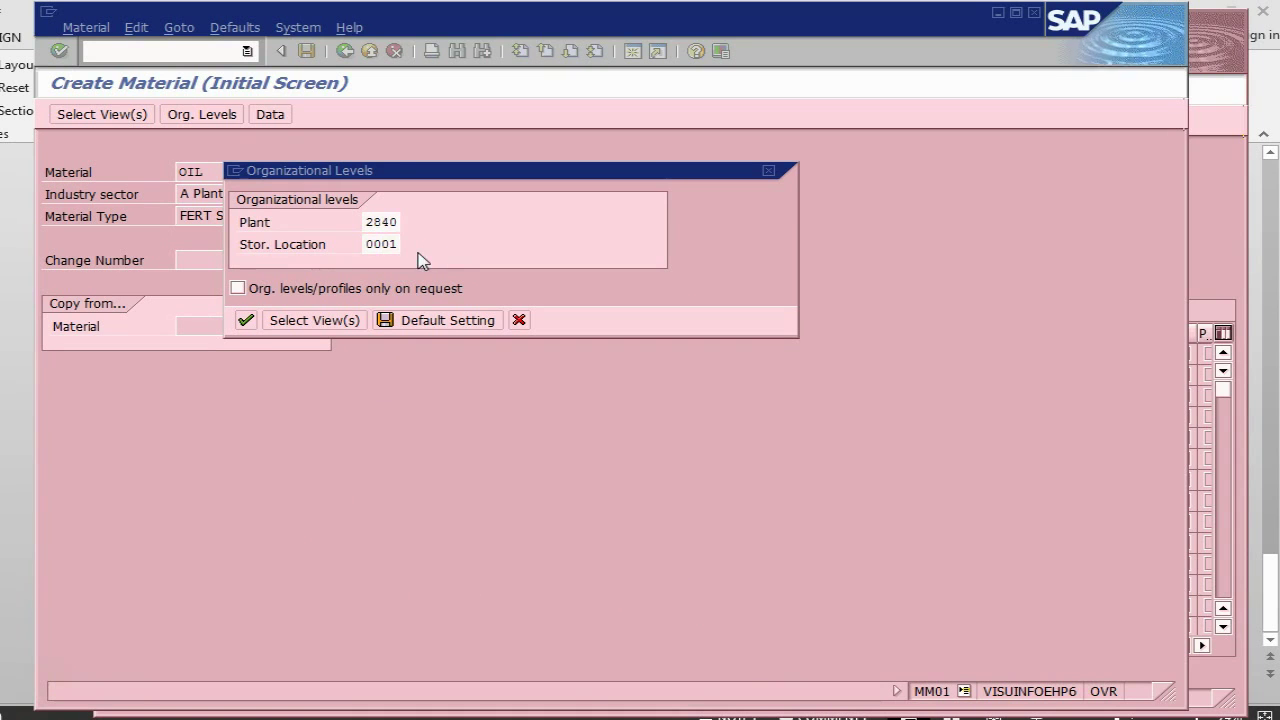
left_click(302, 324)
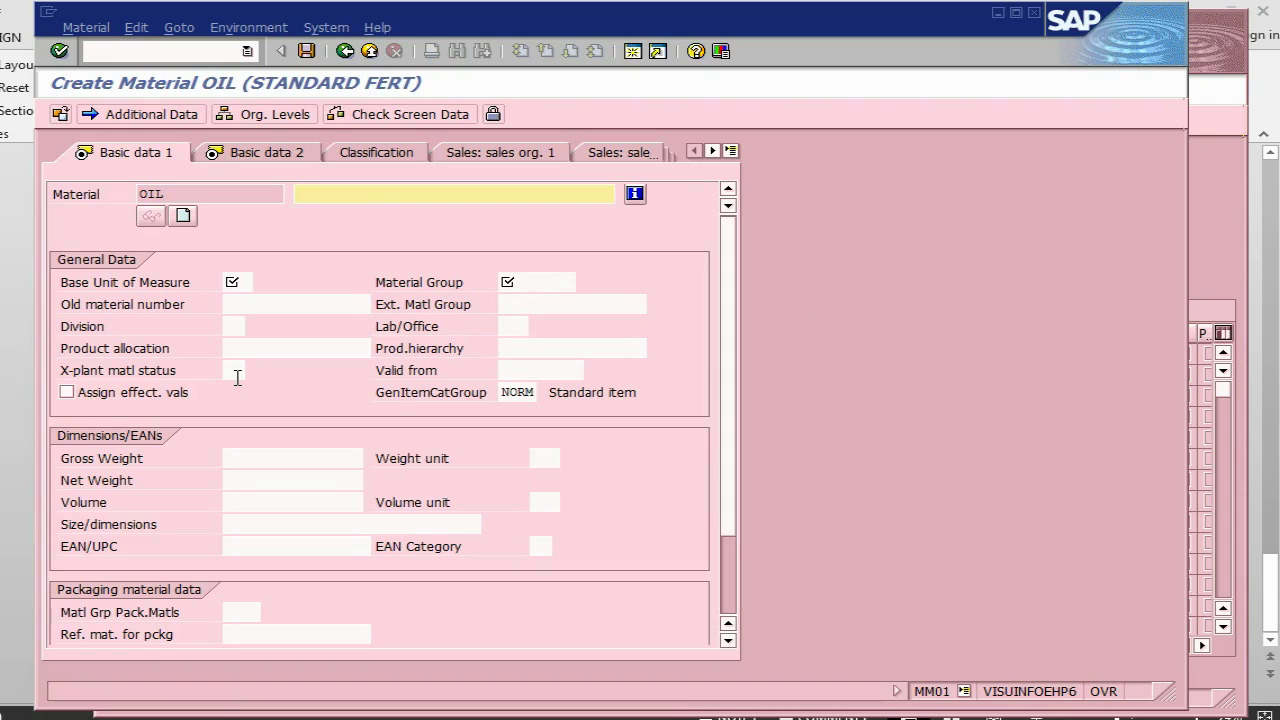
- Enter "Oil" as the material description and choose L (liter) as the base unit of measure
key("Tab")
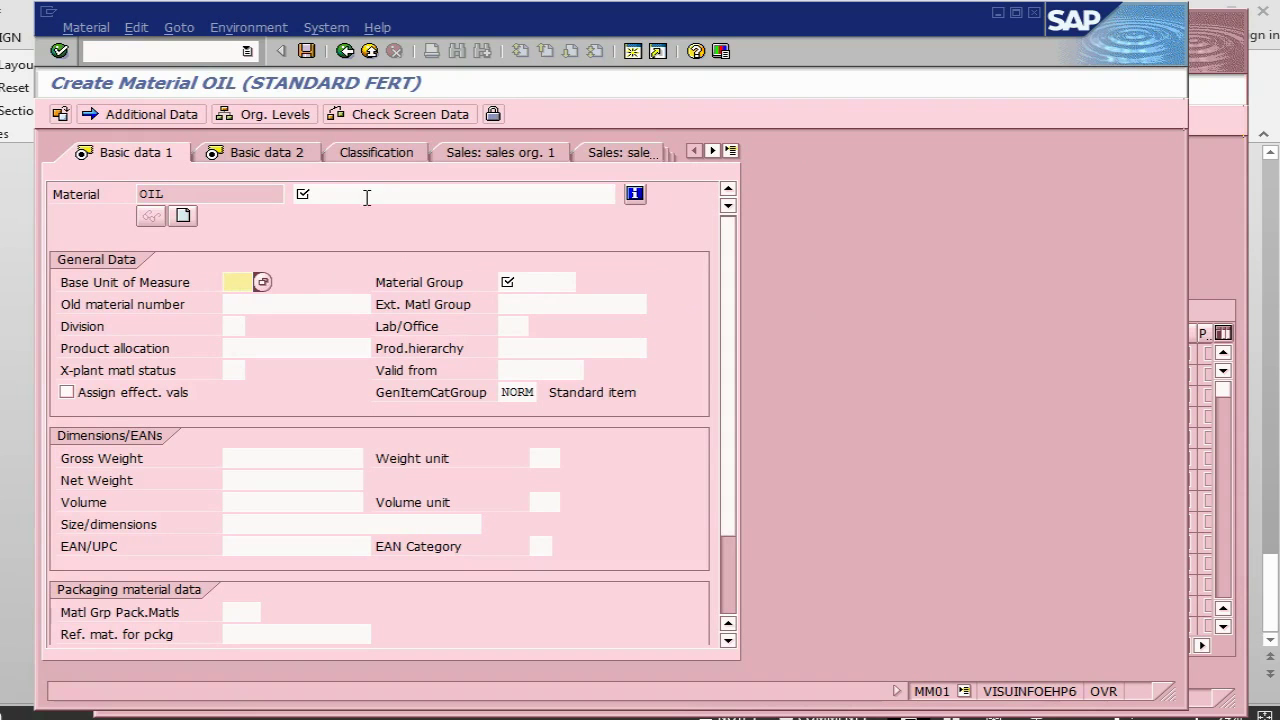
left_click(367, 196)
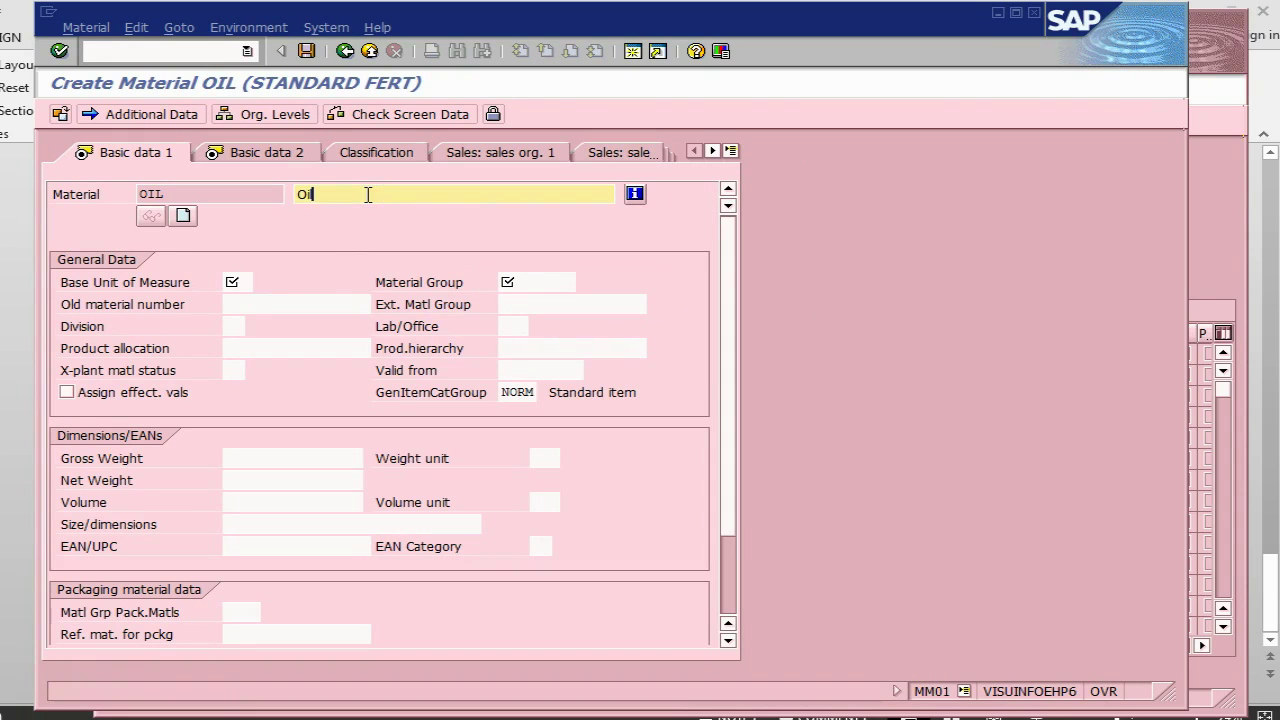
left_click(230, 281)
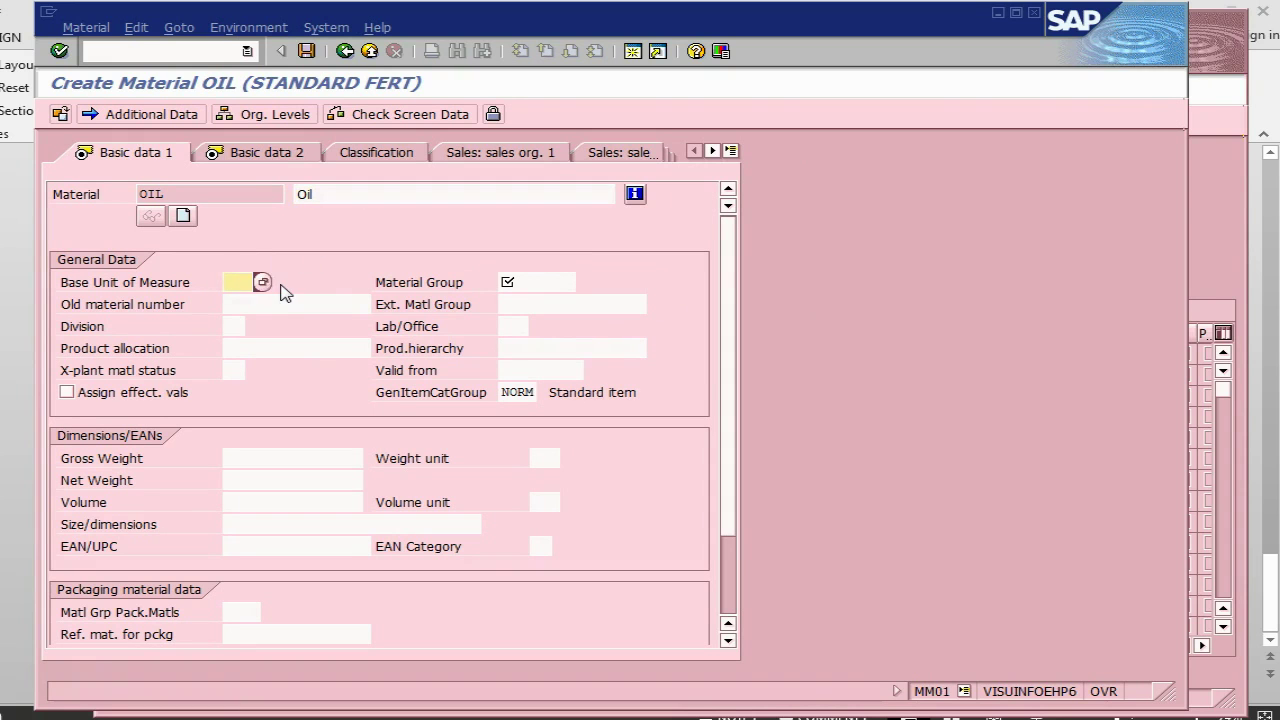
left_click(261, 282)
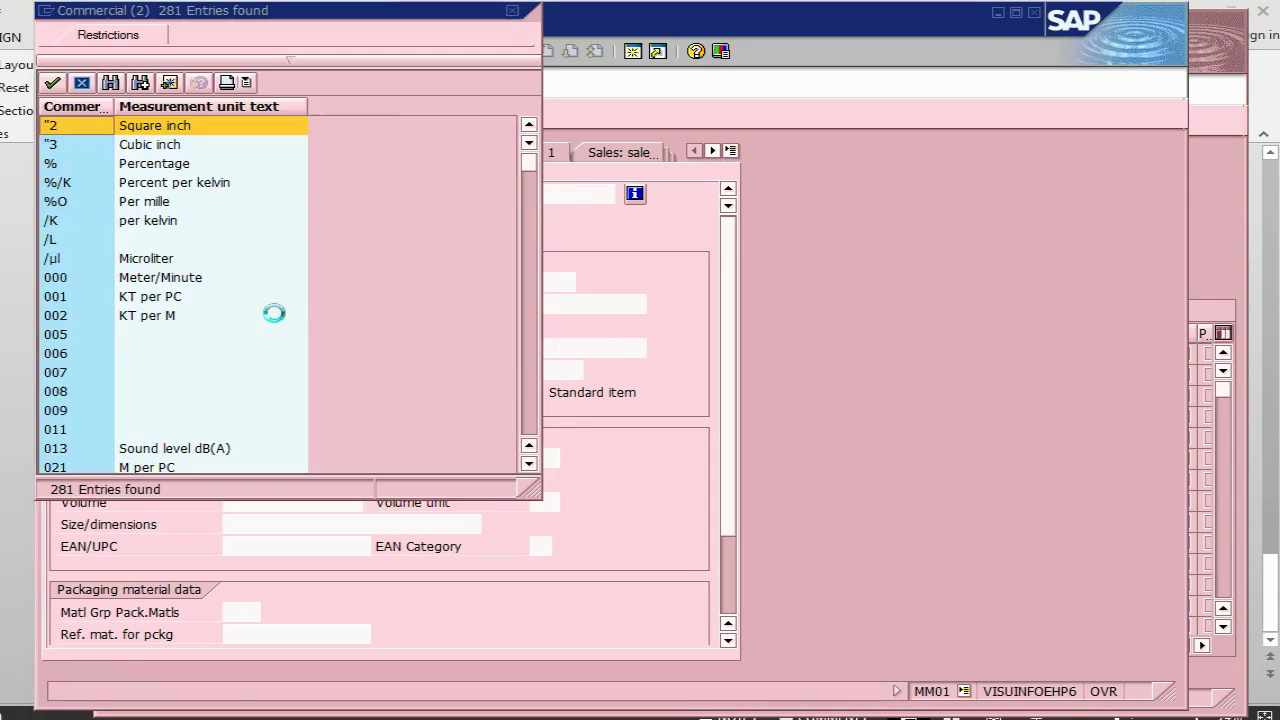
scroll(279, 323, "down", 6)
scroll(279, 323, "down", 20)
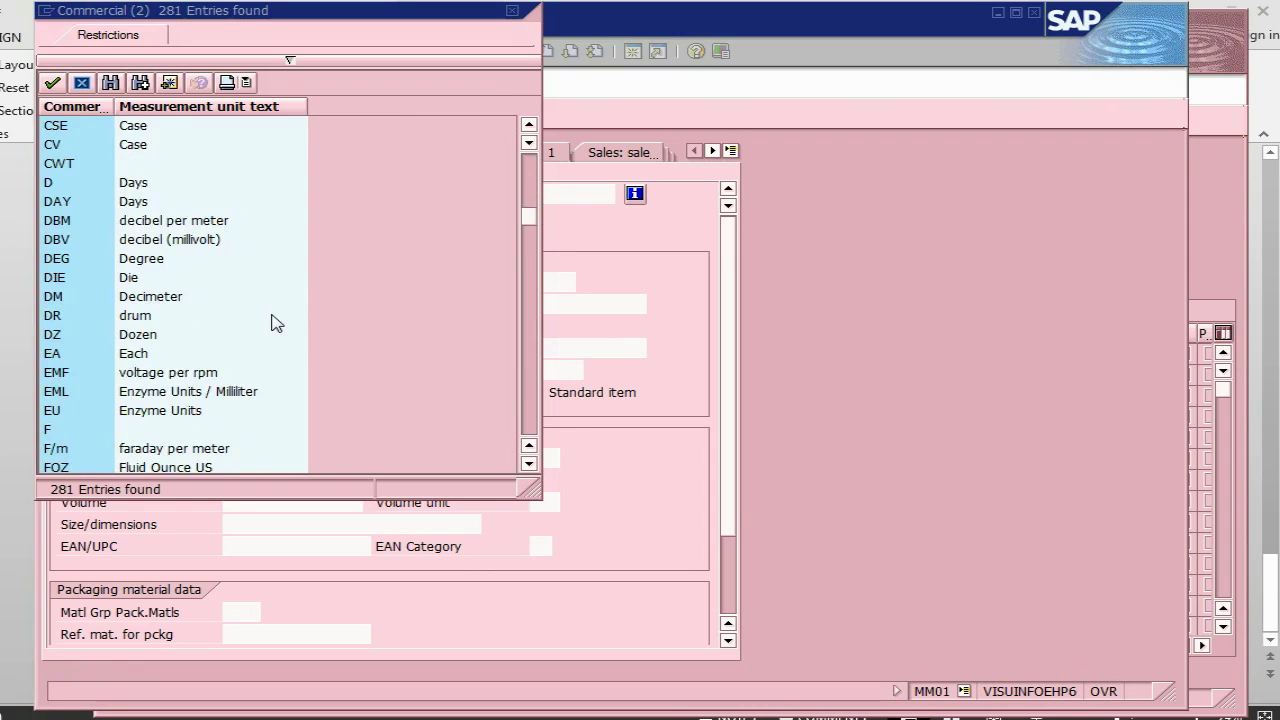
scroll(270, 323, "down", 8)
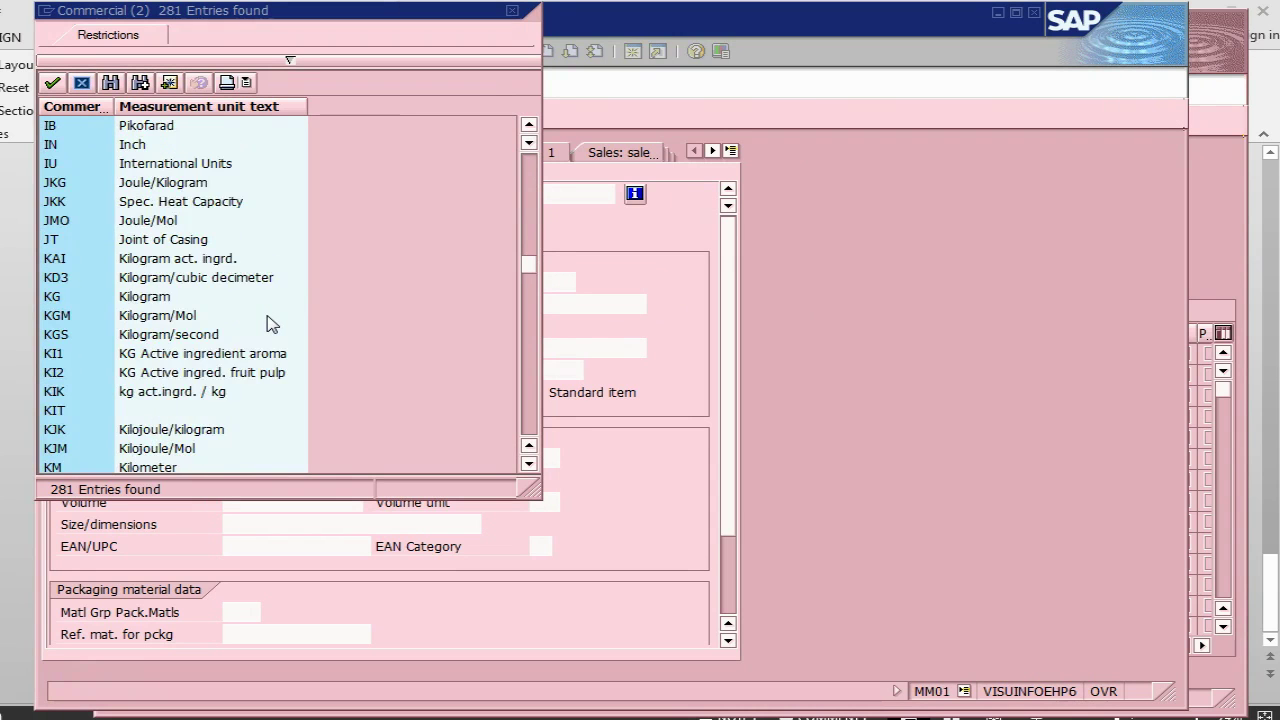
double_click(140, 391)
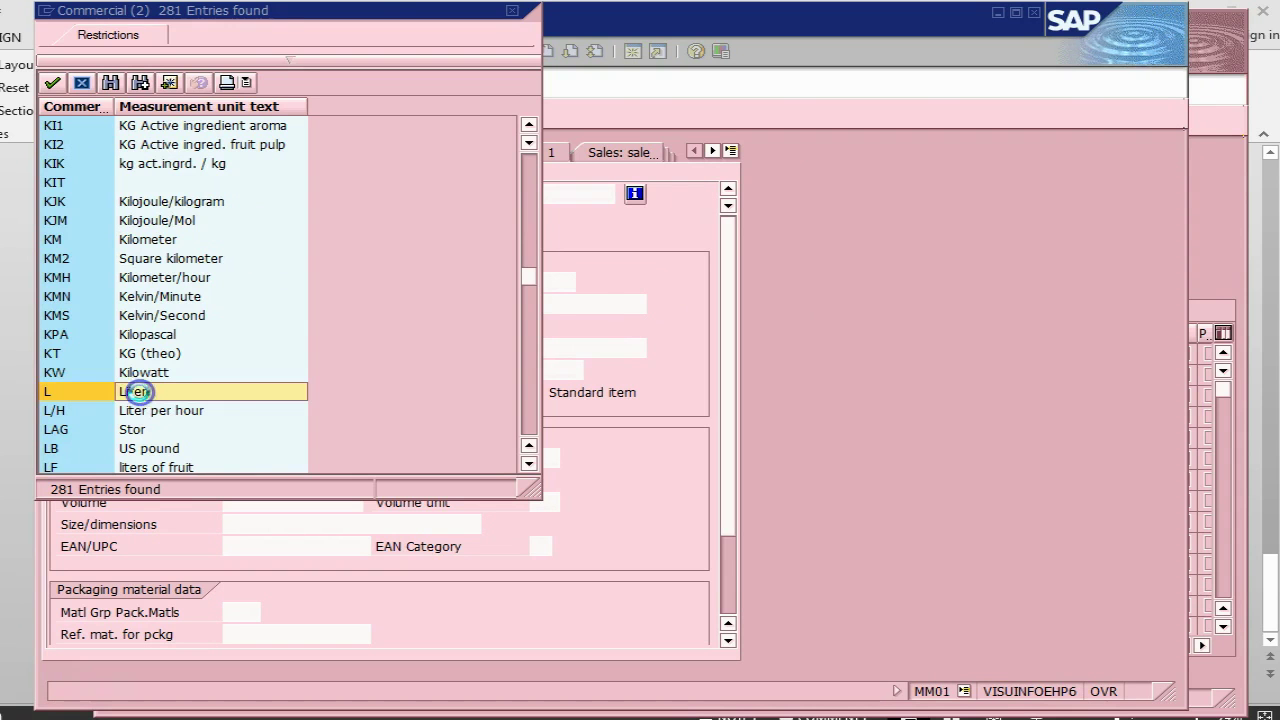
- Assign the oil material to material group 001210, Pumps Maintenance
left_click(533, 281)
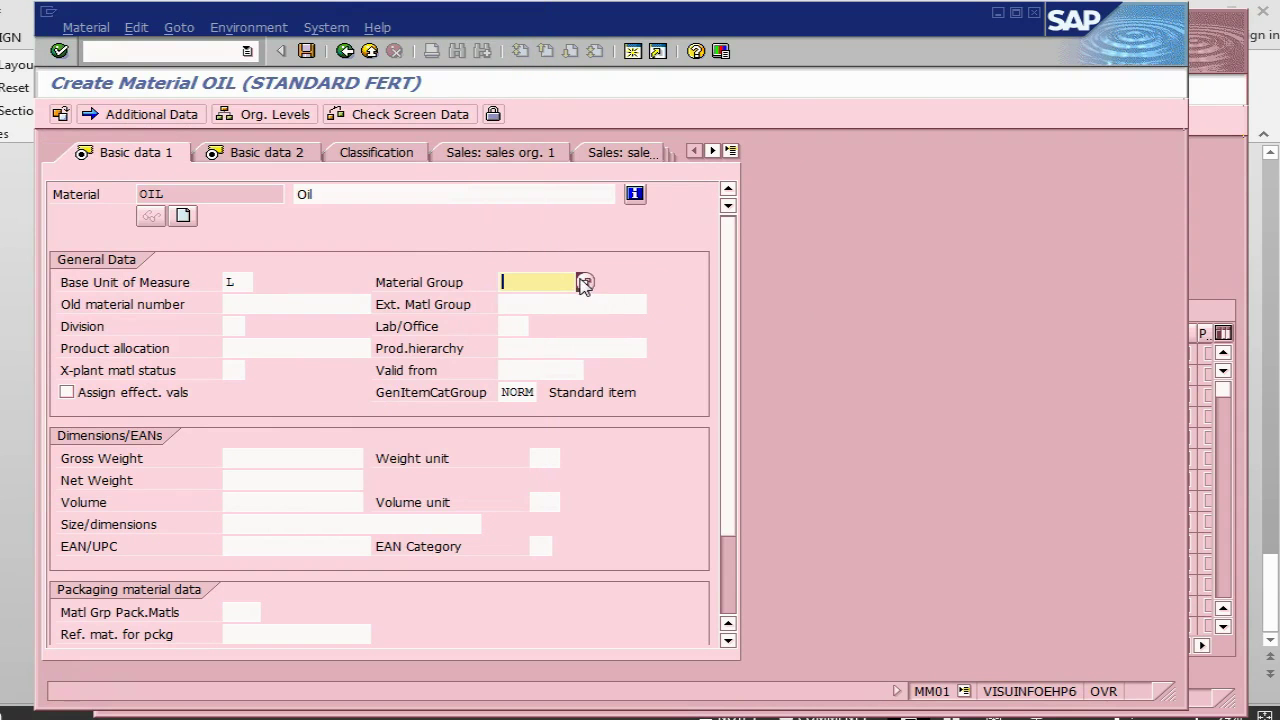
left_click(585, 283)
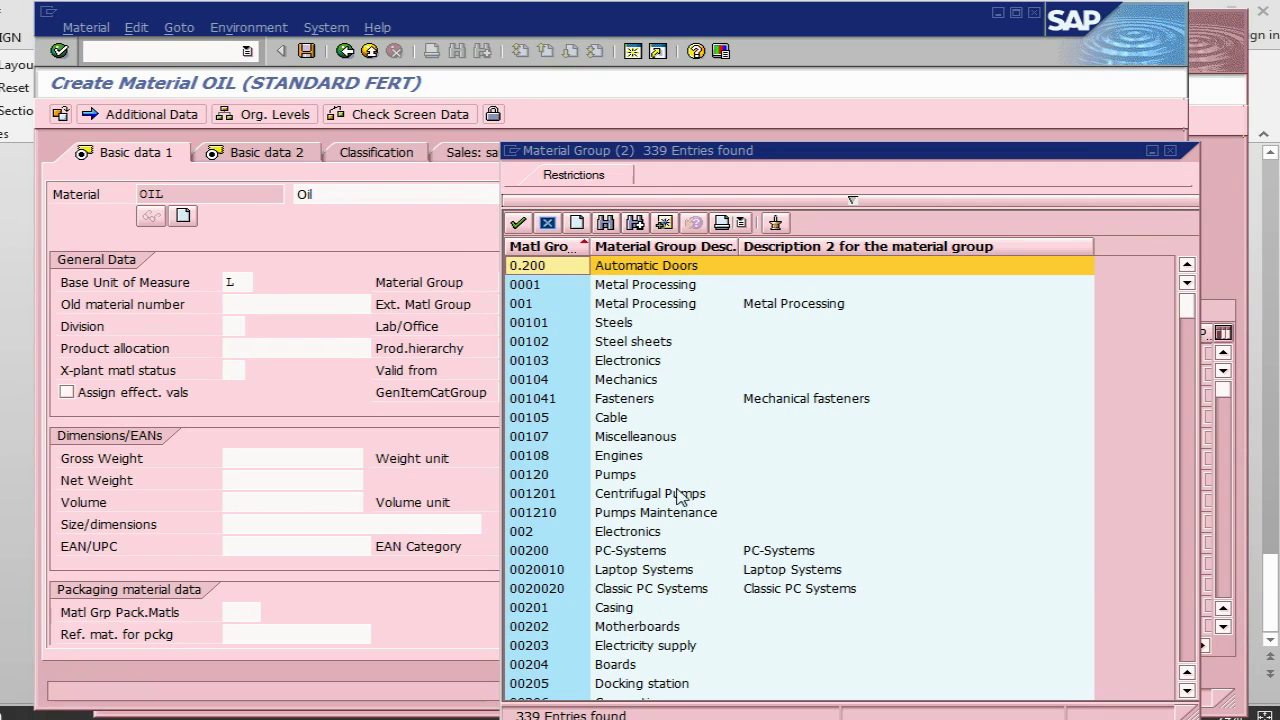
double_click(640, 512)
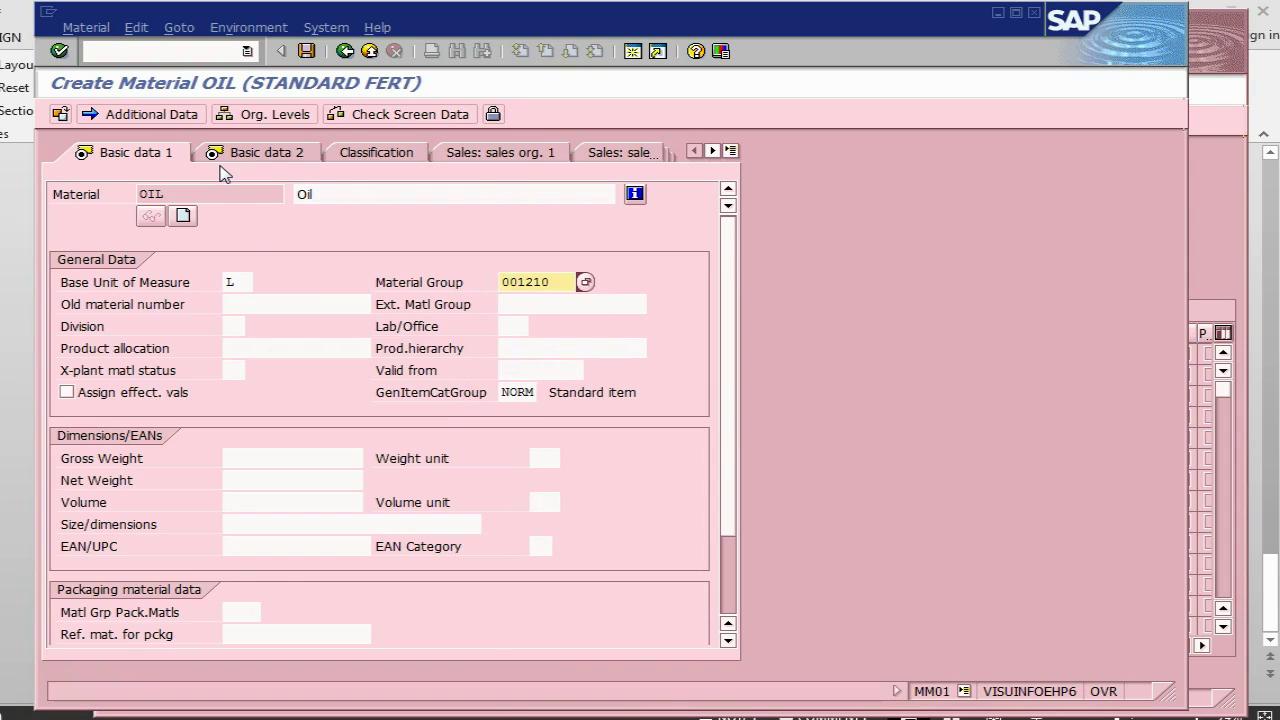
- Advance through the Basic data 2, Purchasing and Plant data / stor. 1 views to Plant data / stor. 2 without adding entries
left_click(224, 168)
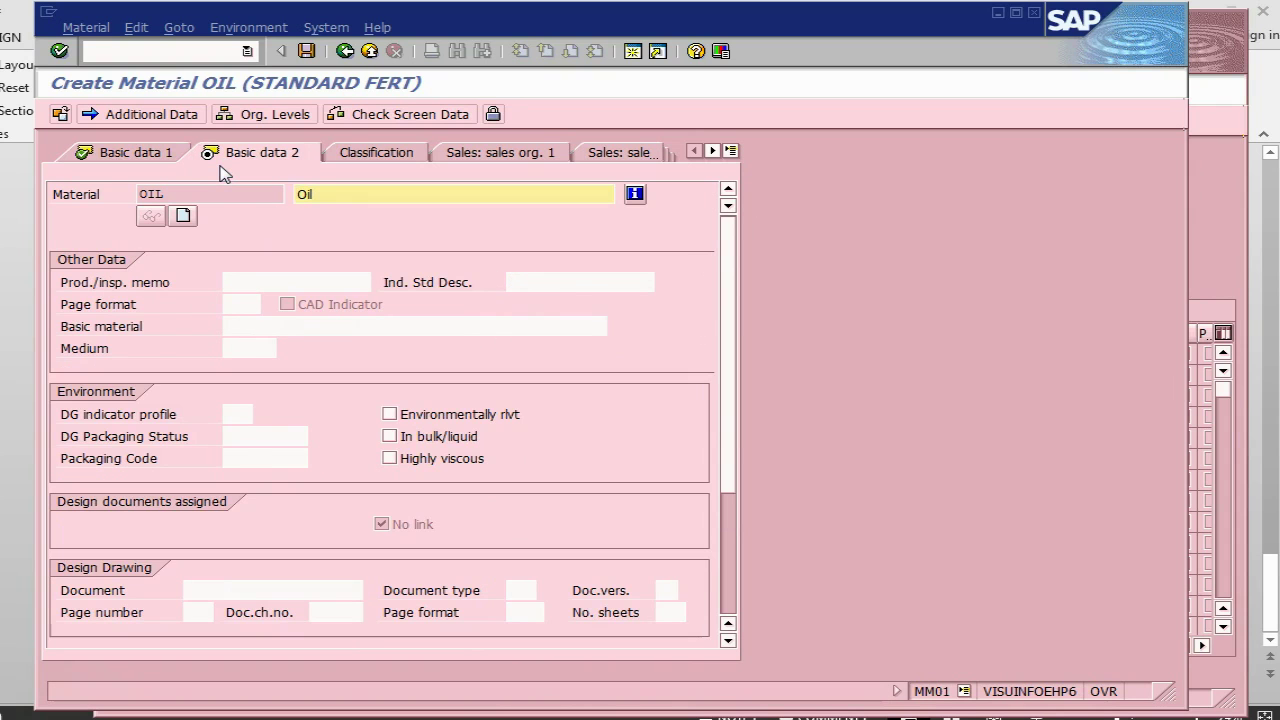
key("Return")
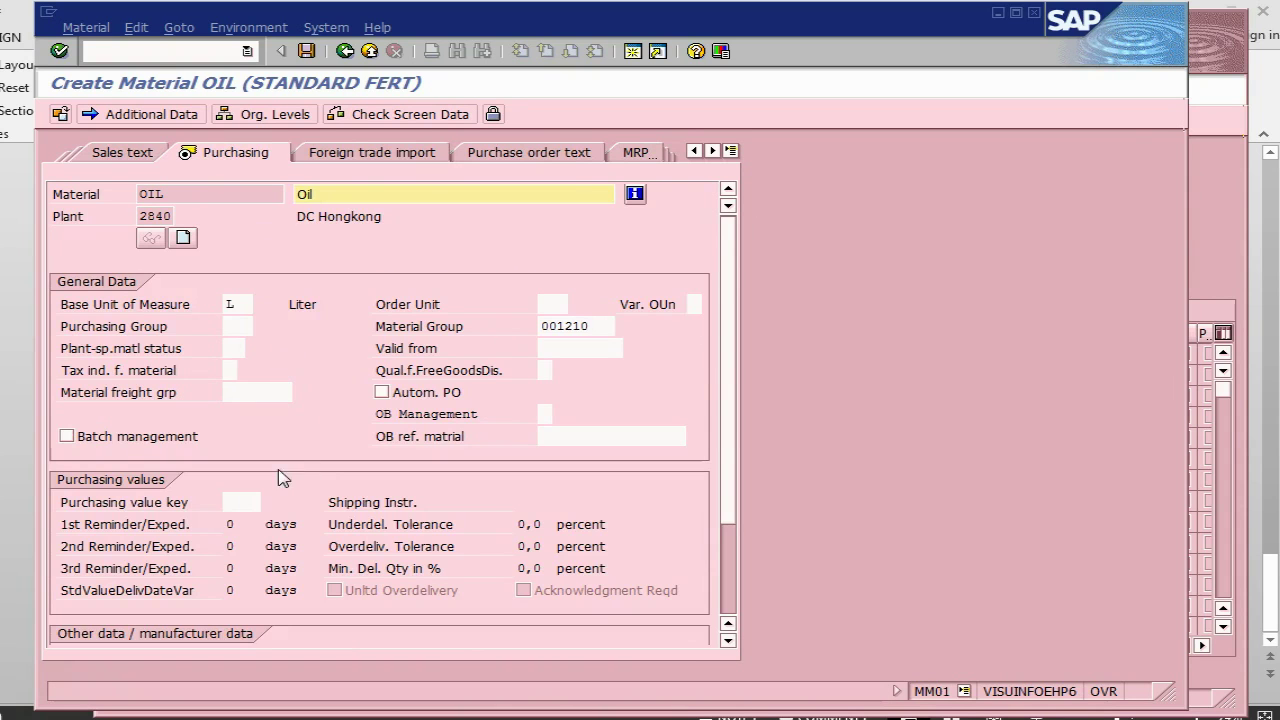
scroll(446, 367, "down", 3)
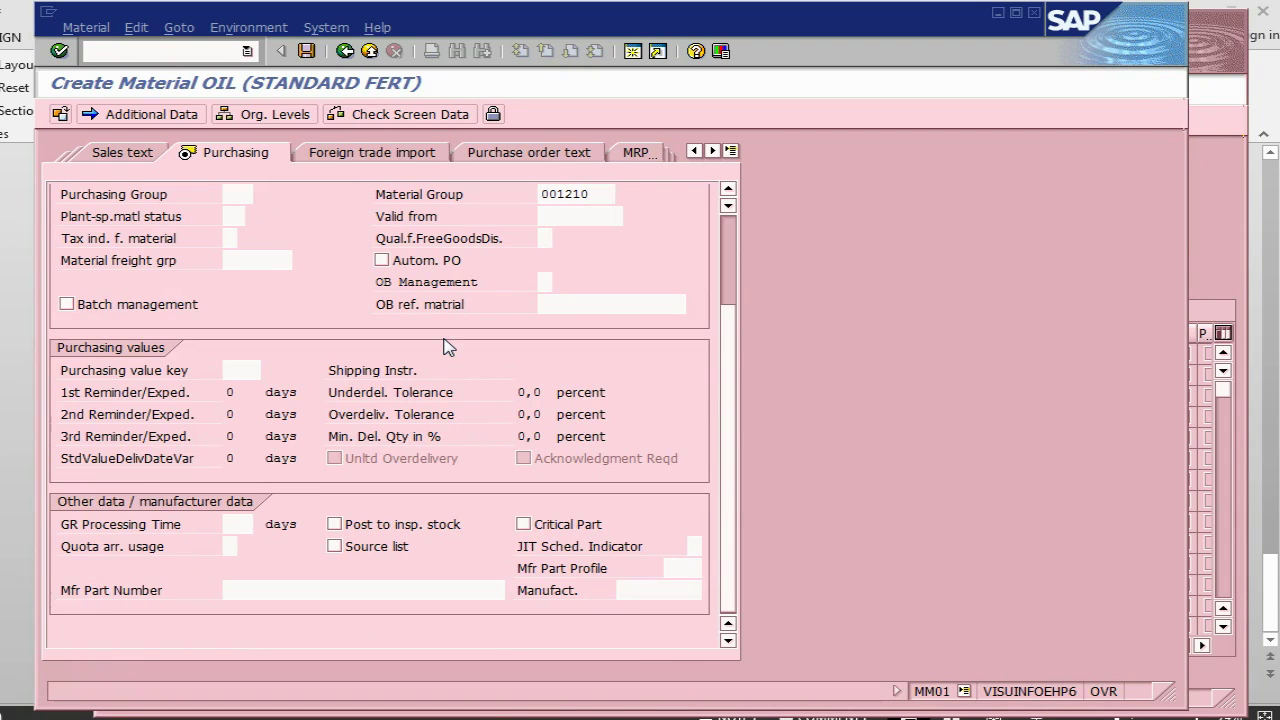
key("Return")
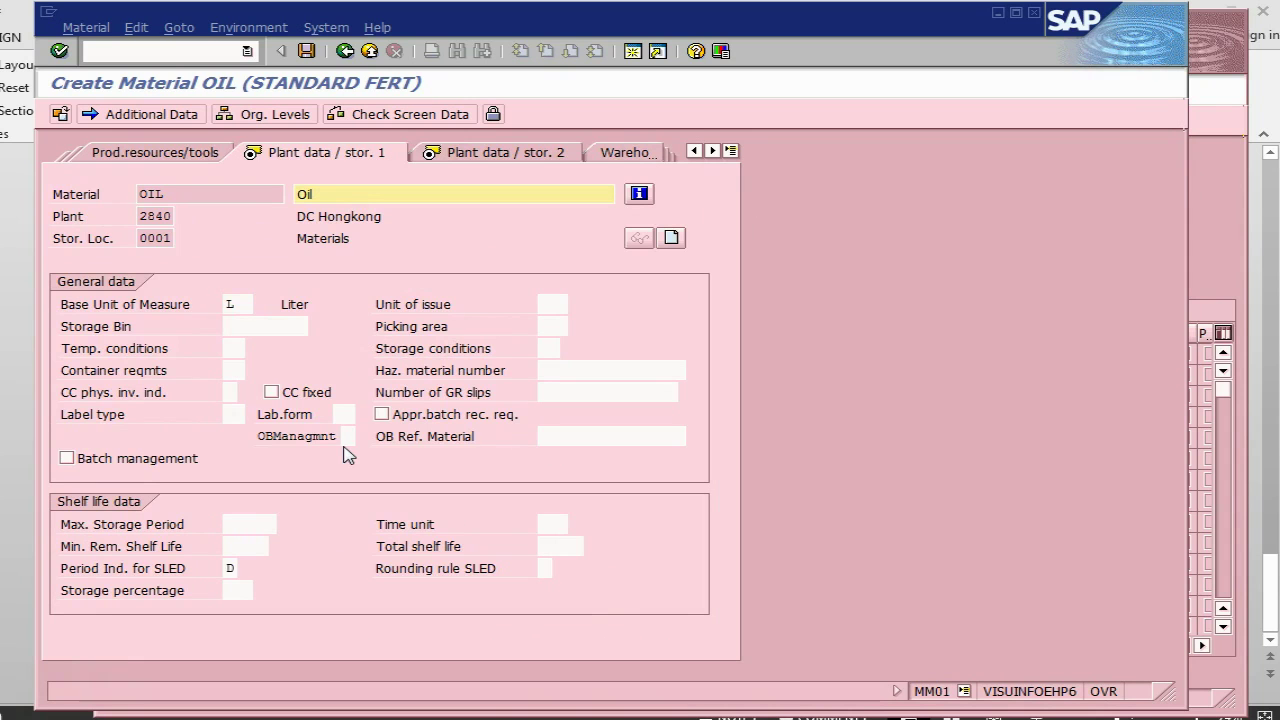
key("Return")
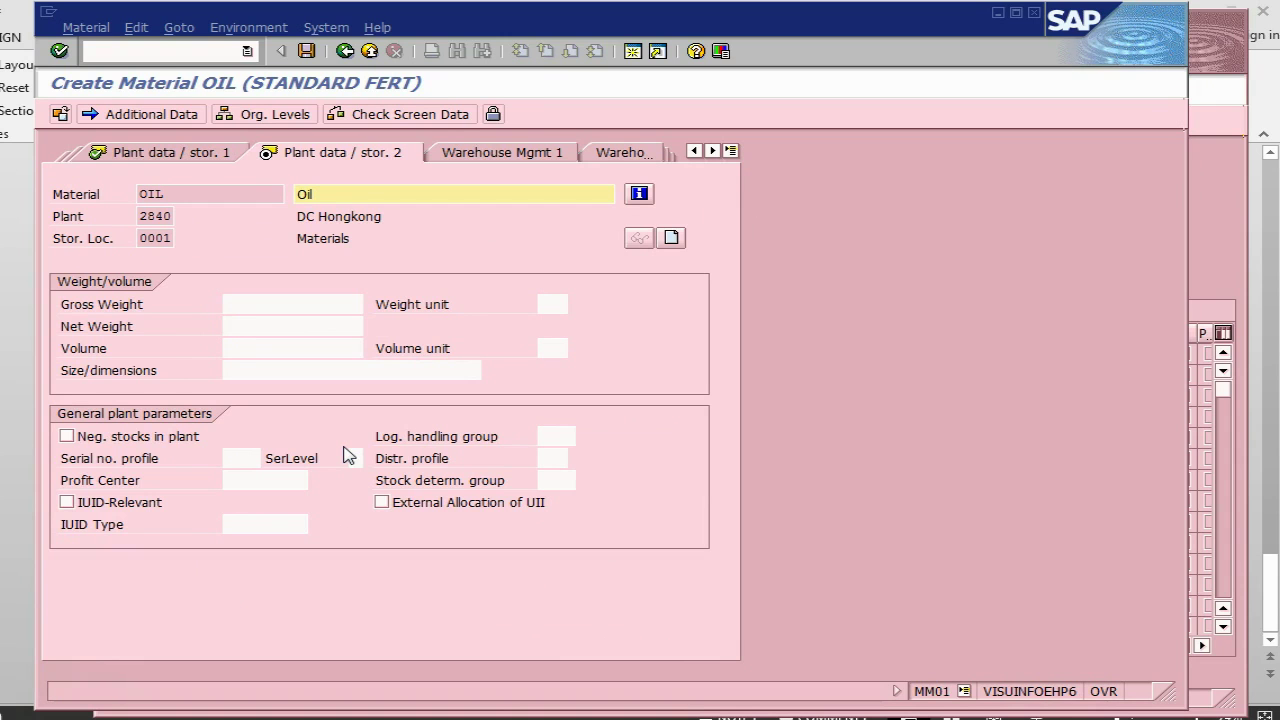
- Advance to the Accounting 1 view and review the available price control indicators, keeping S (Standard price)
key("Return")
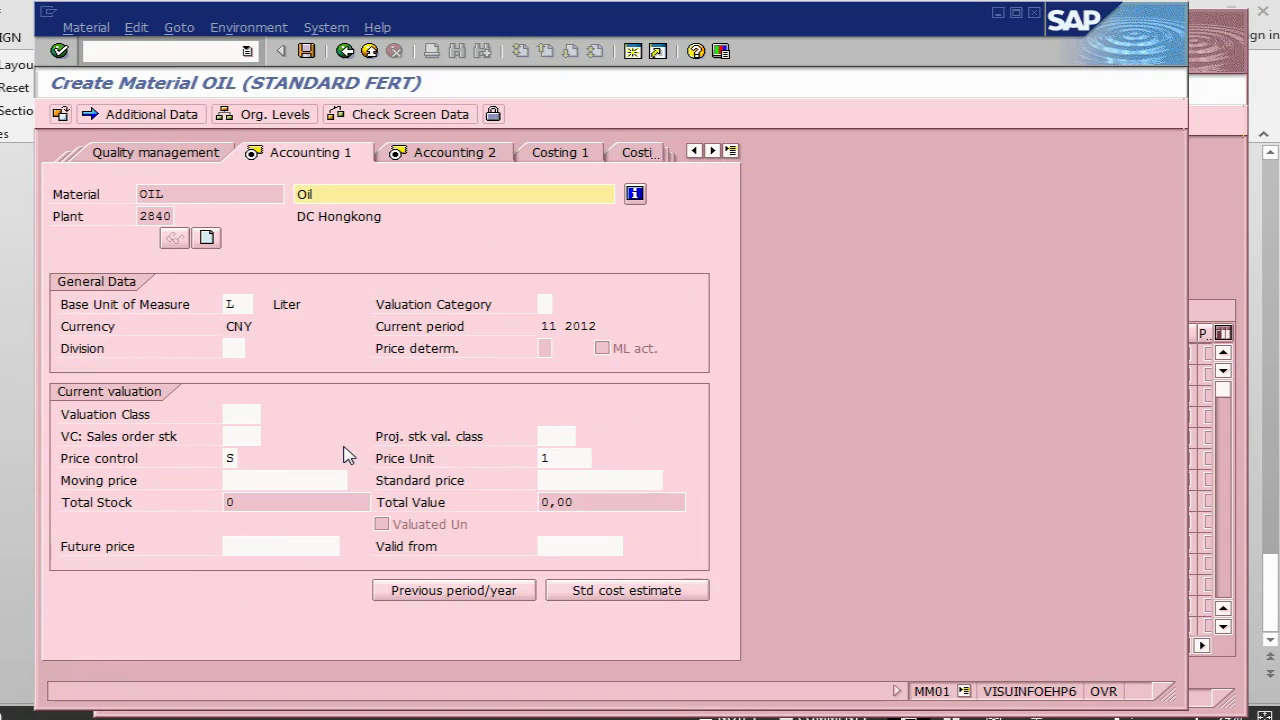
left_click(228, 458)
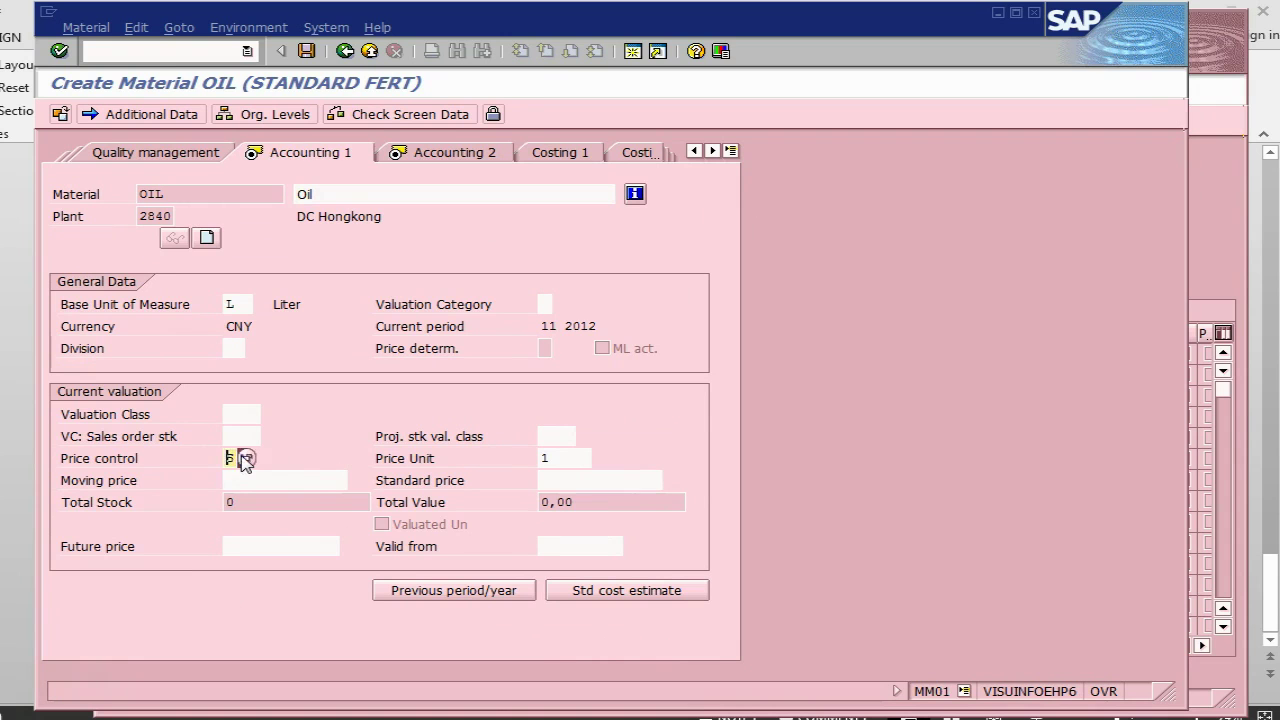
key("Return")
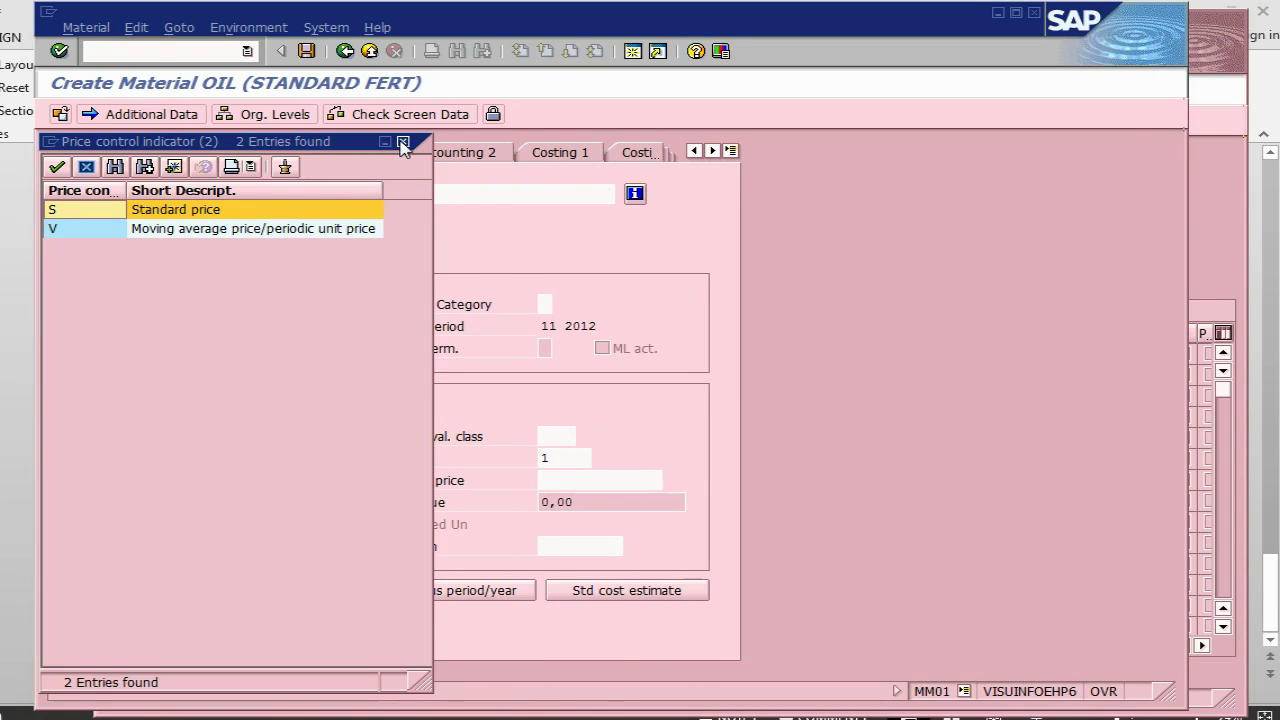
key("Return")
- Enter a moving price of 2 for the oil material
left_click(282, 481)
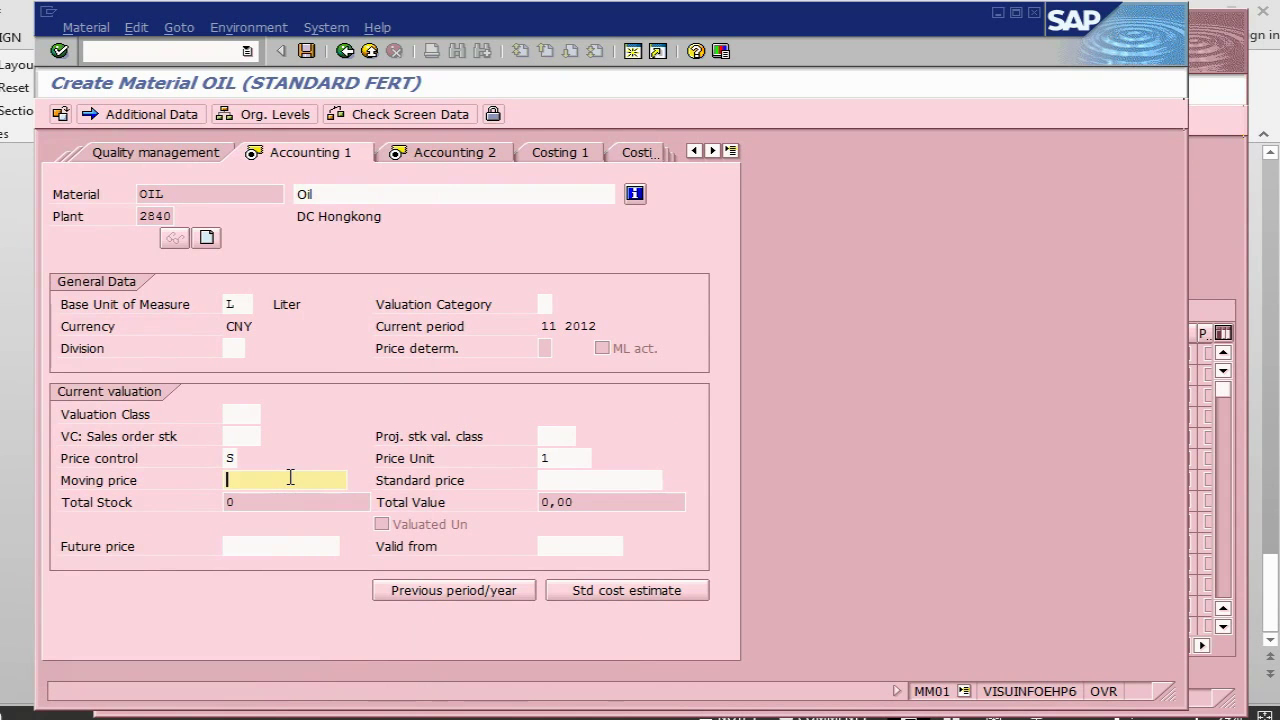
type("2")
key("Return")
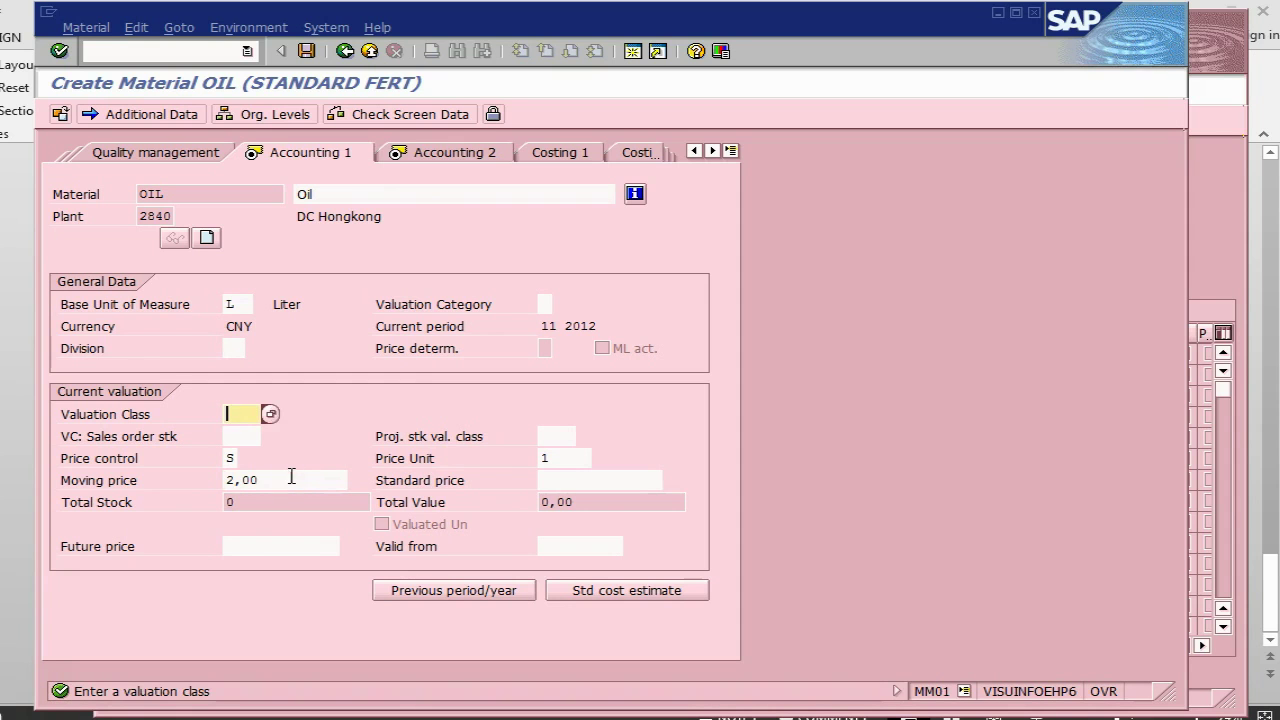
- Assign valuation class 7920, Finished products, to the oil material
left_click(271, 414)
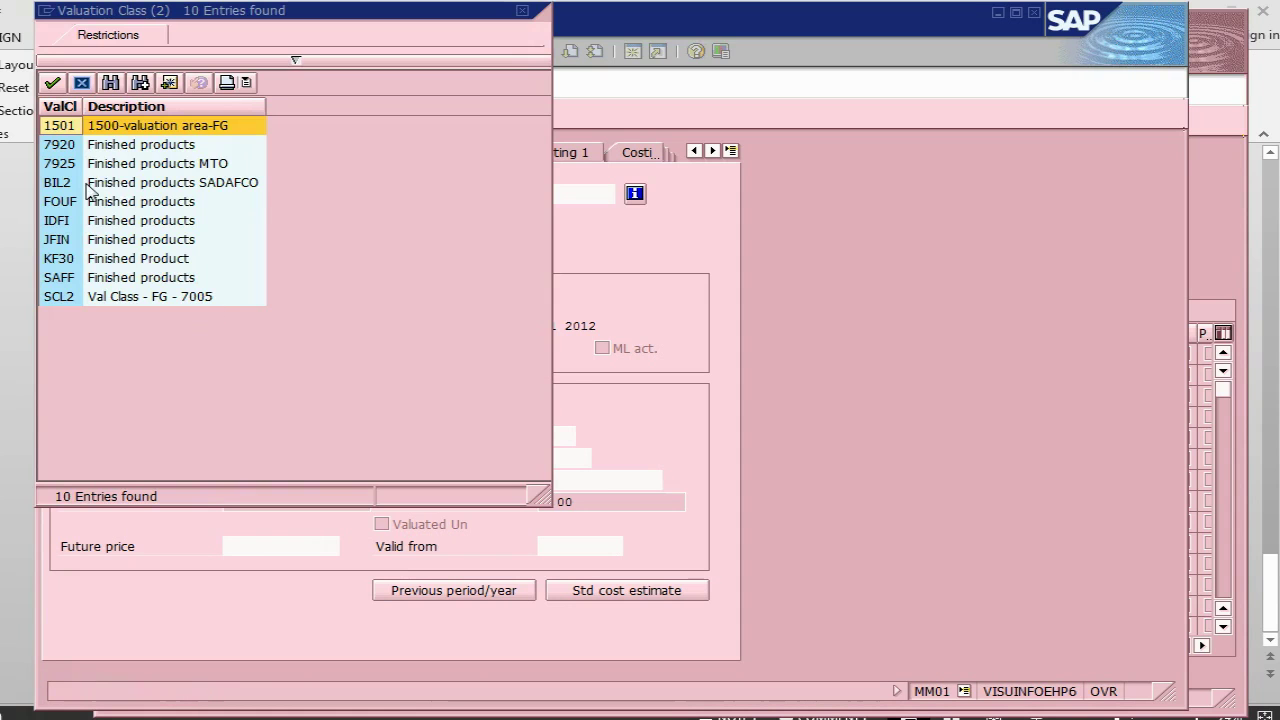
double_click(100, 145)
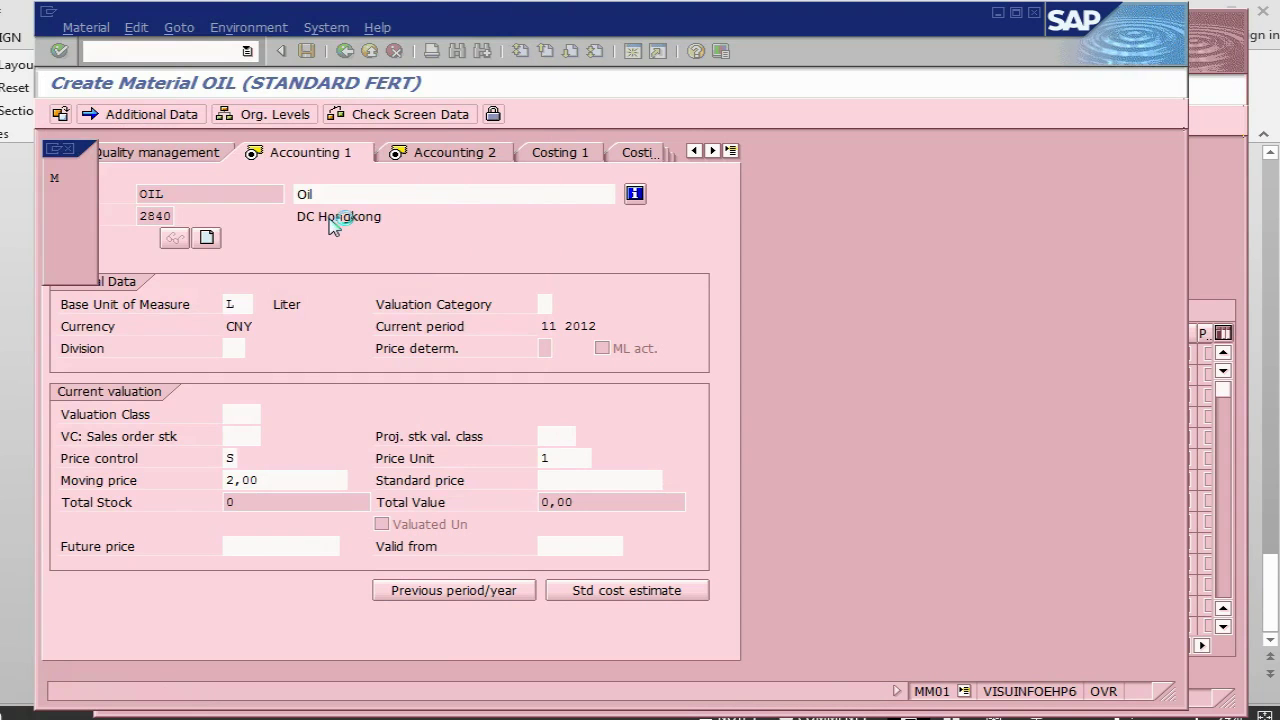
key("Return")
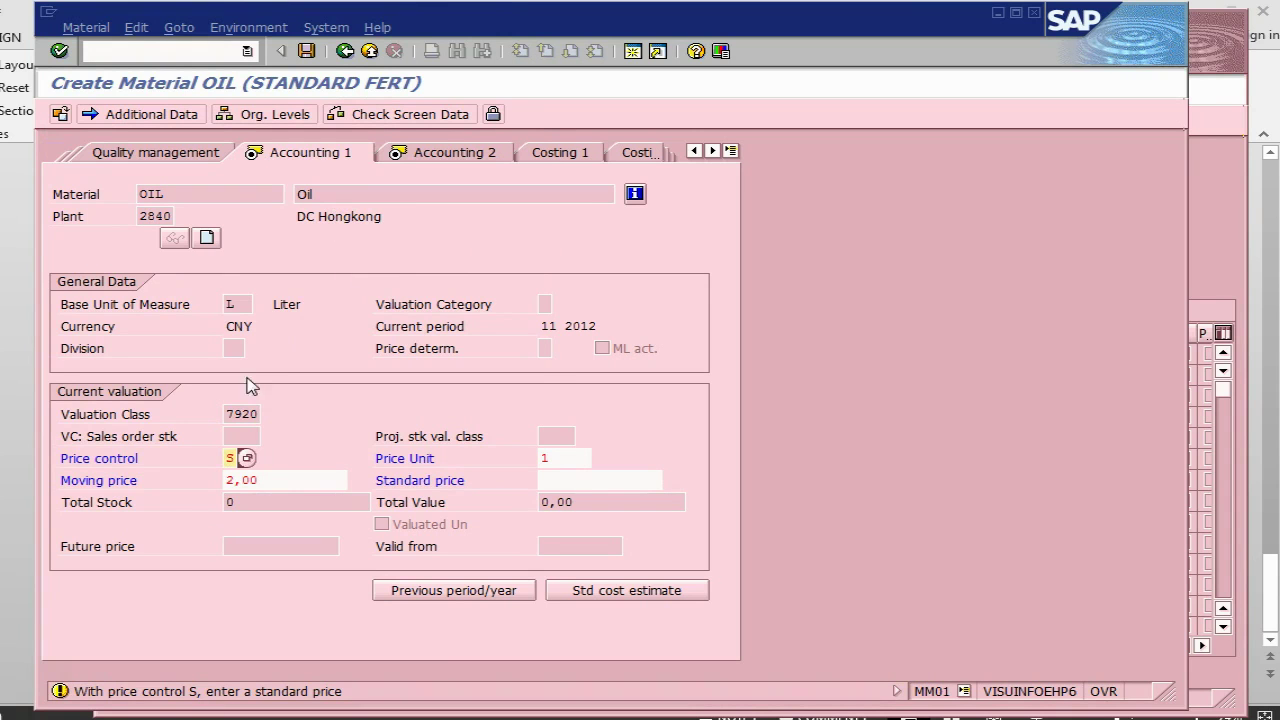
- Set the standard price to 2, leaving the moving price empty, and save the oil material
left_click(578, 482)
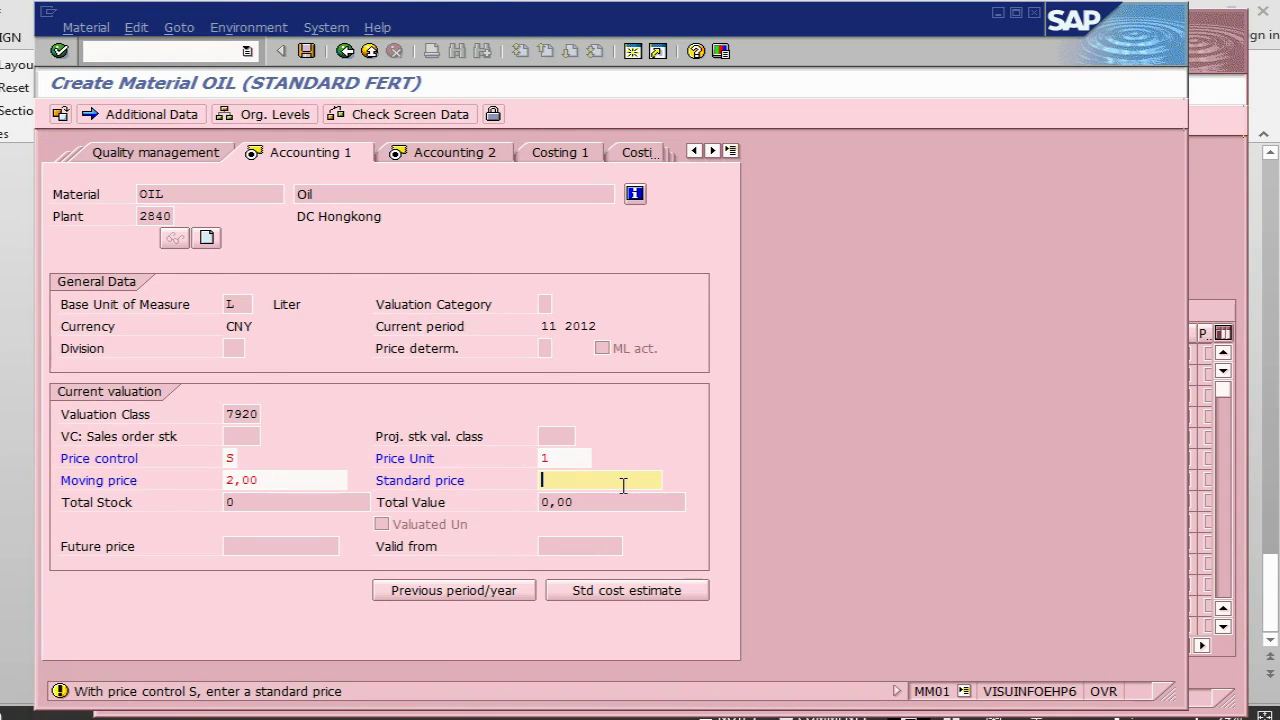
type("2")
left_click(285, 480)
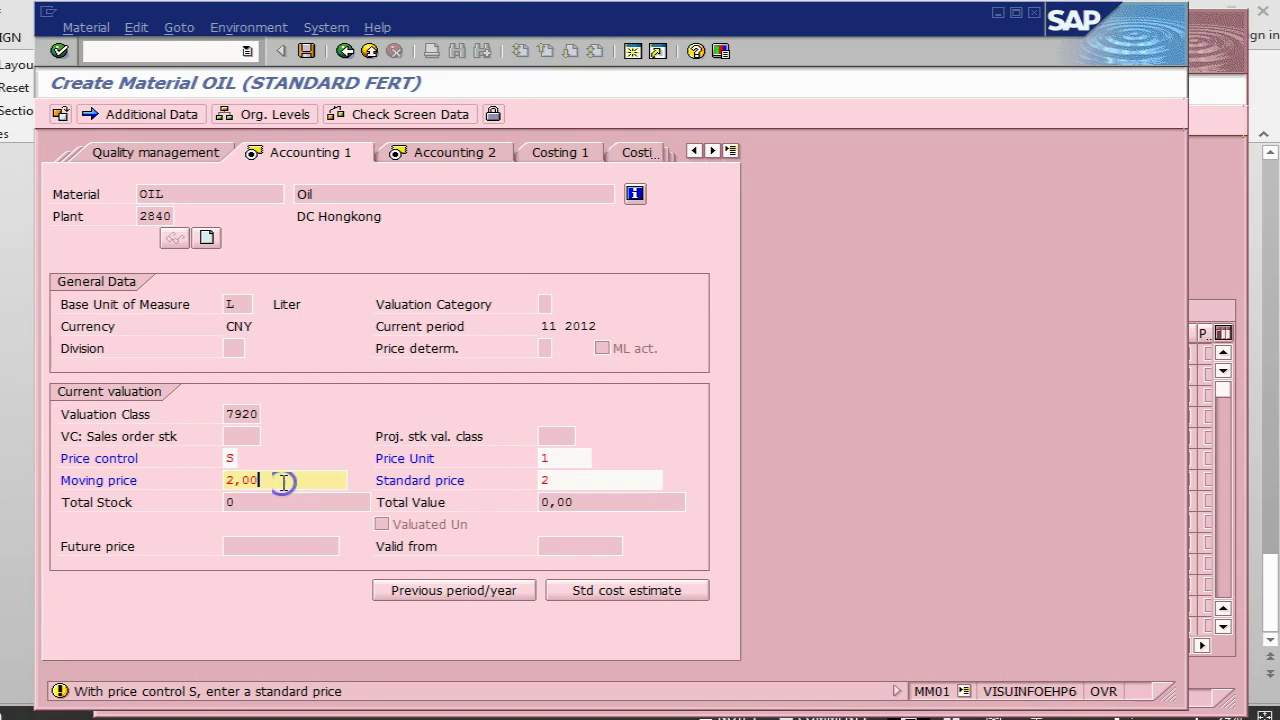
key("BackSpace")
key("BackSpace")
key("BackSpace")
key("BackSpace")
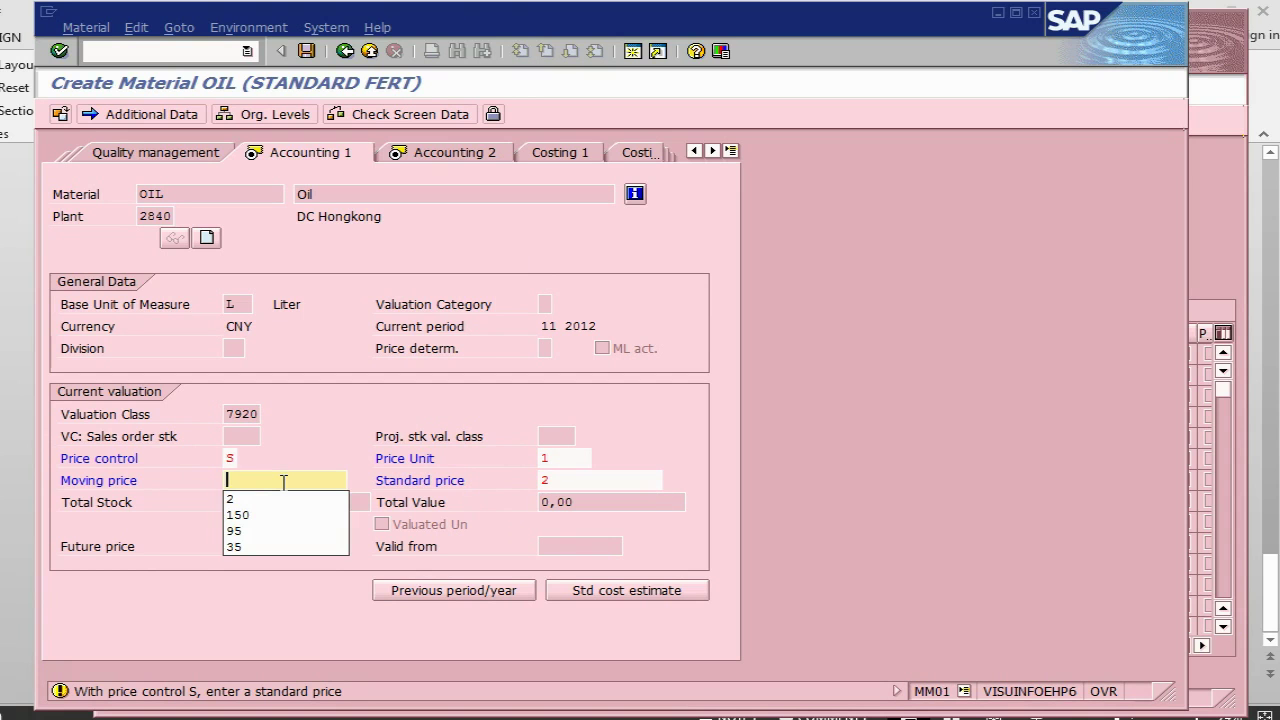
key("Return")
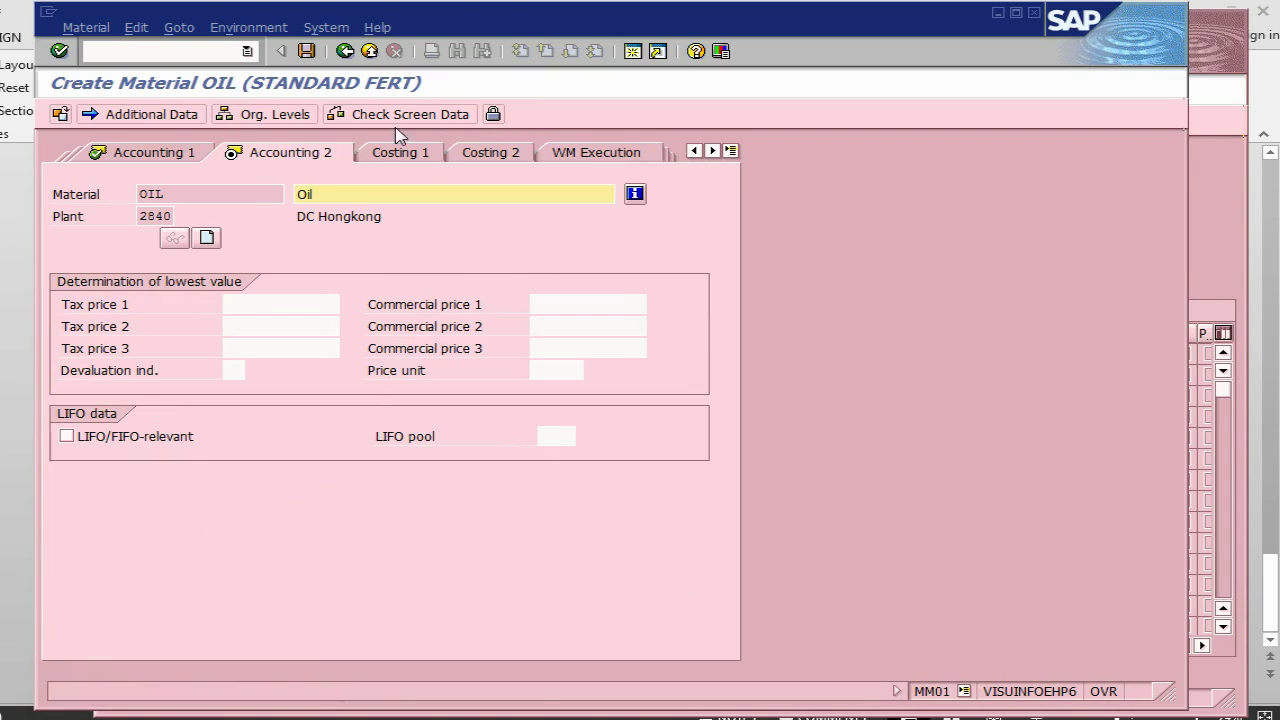
left_click(306, 51)
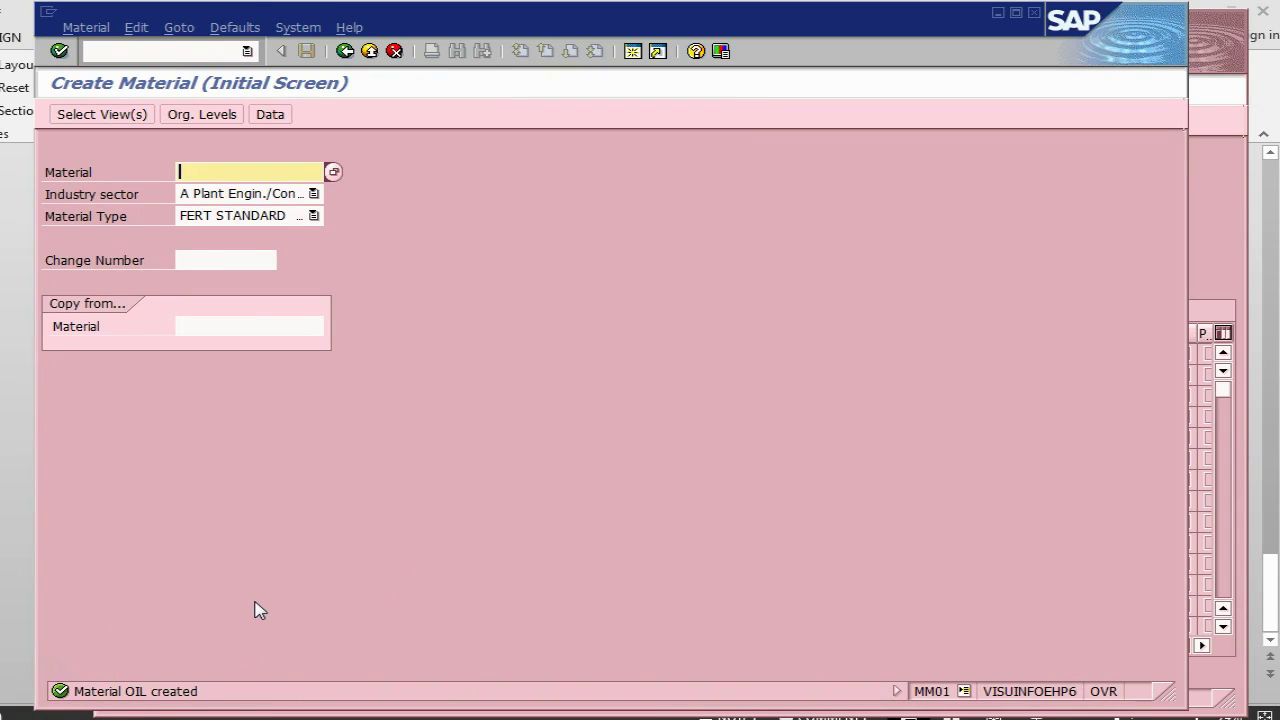
- Return to the task list's component overview, assign 2 L of material OIL to operation 0020 and mark it for backflush
key("alt+Tab")
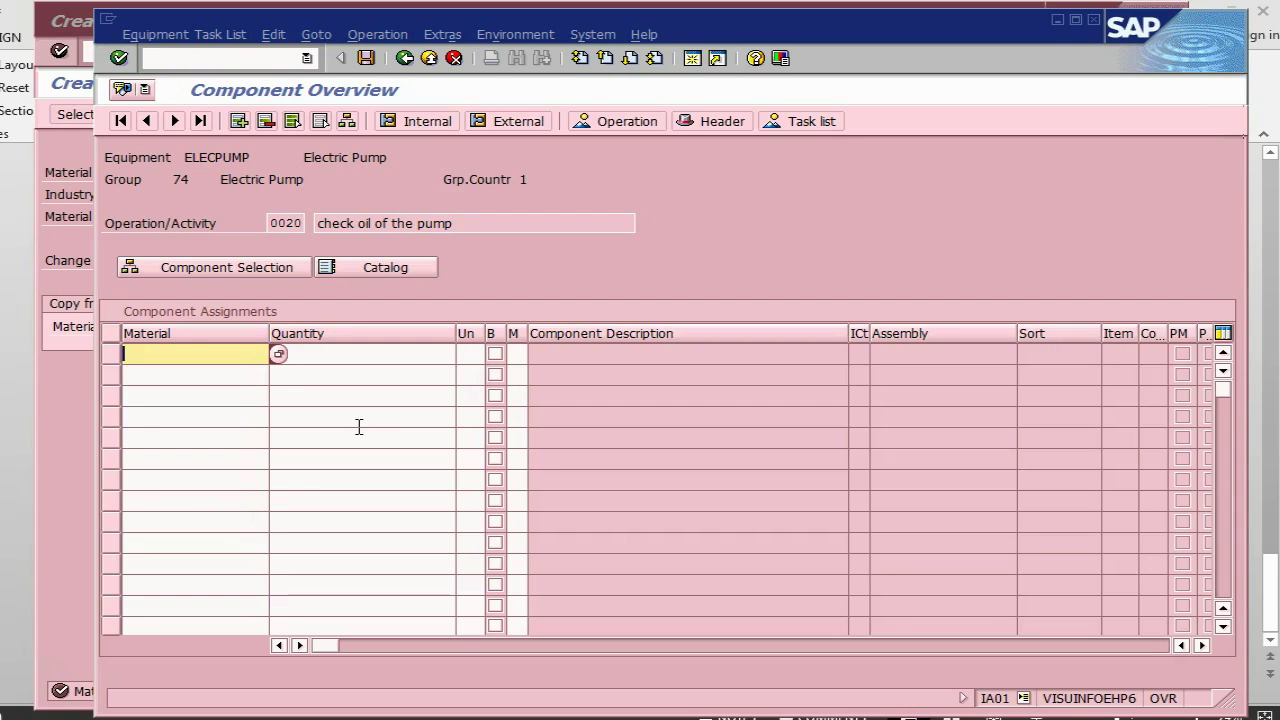
type("oil")
left_click(353, 358)
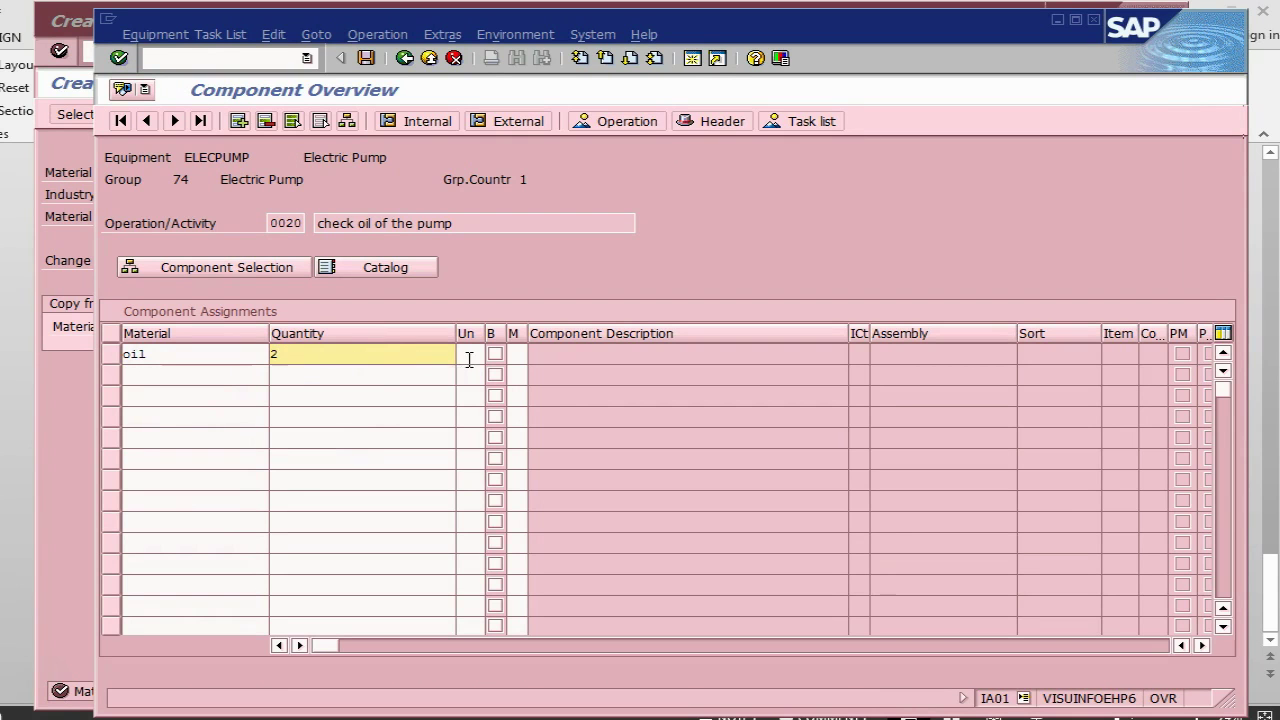
key("Return")
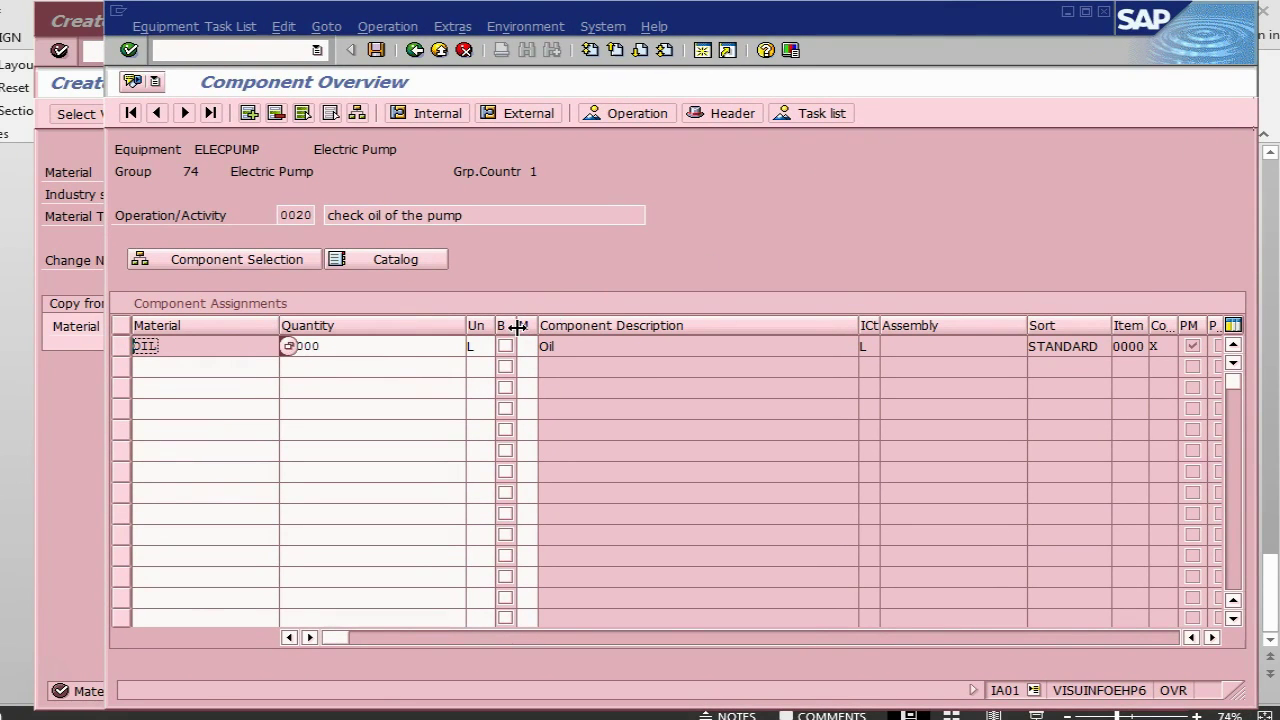
left_click_drag(518, 326, 526, 326)
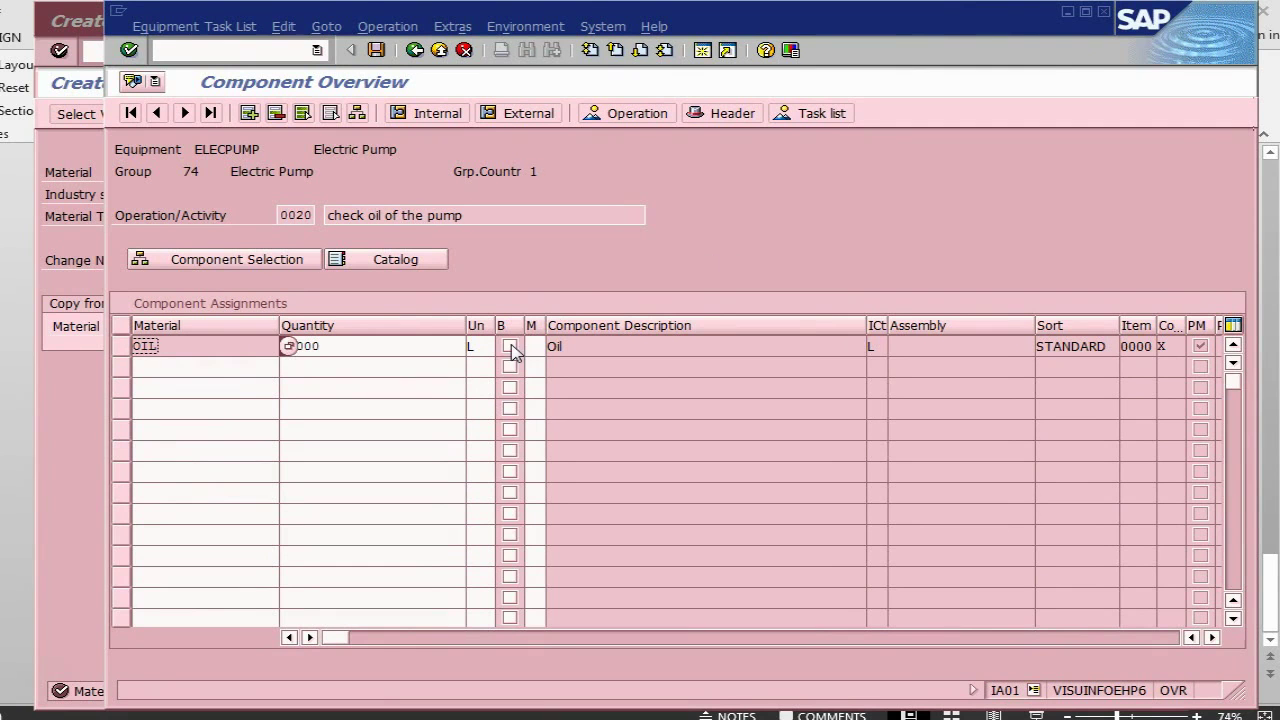
left_click(510, 346)
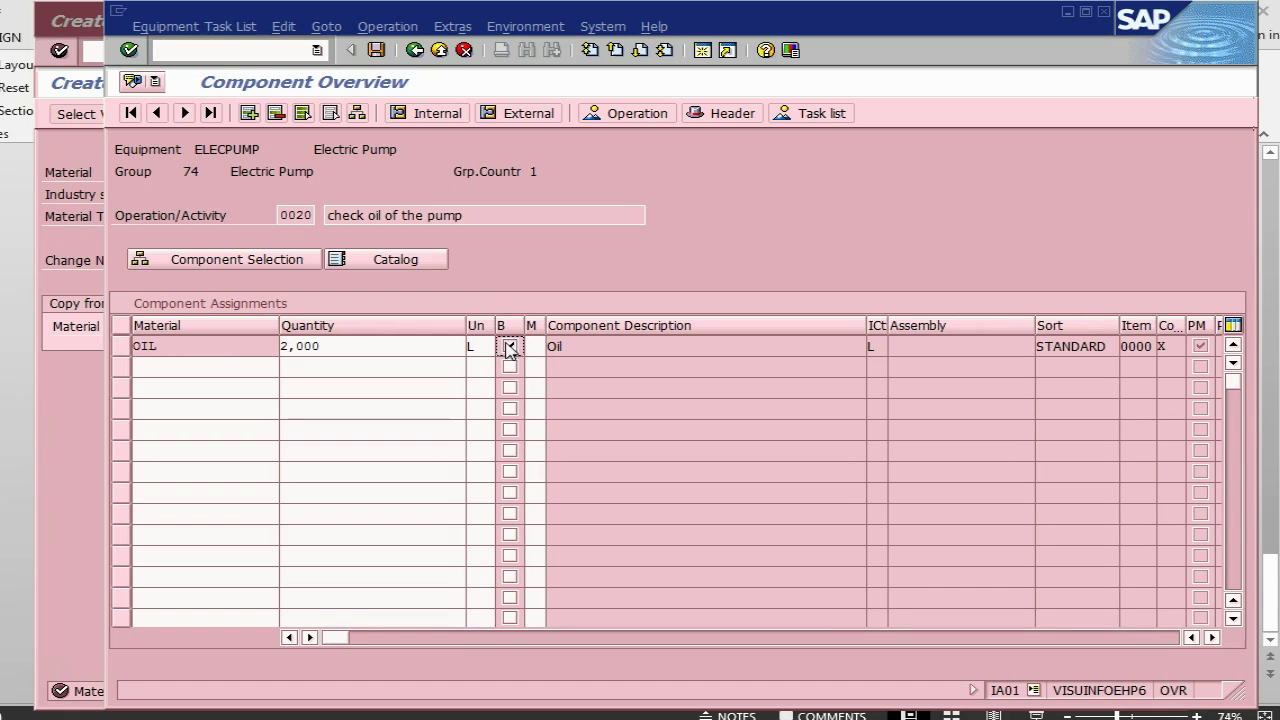
- Go back to the operation overview and save the equipment task list for ELECPUMP
left_click(414, 50)
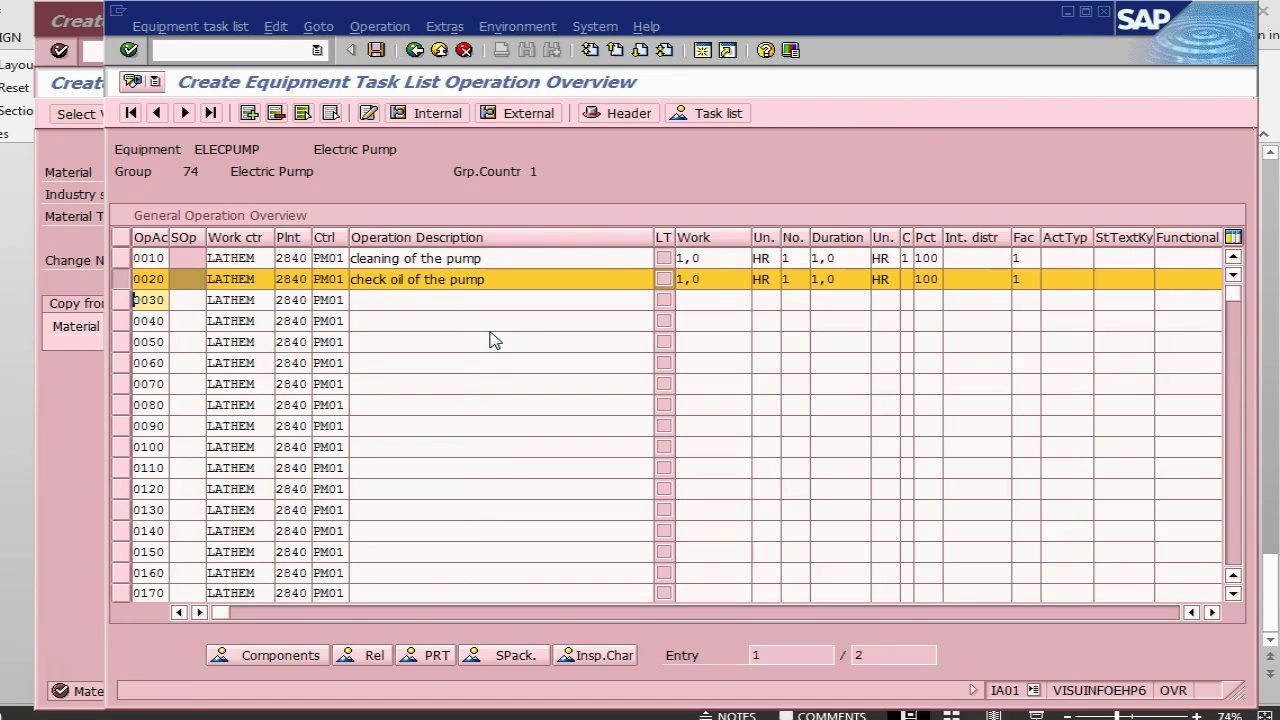
key("F10")
key("alt+Tab")
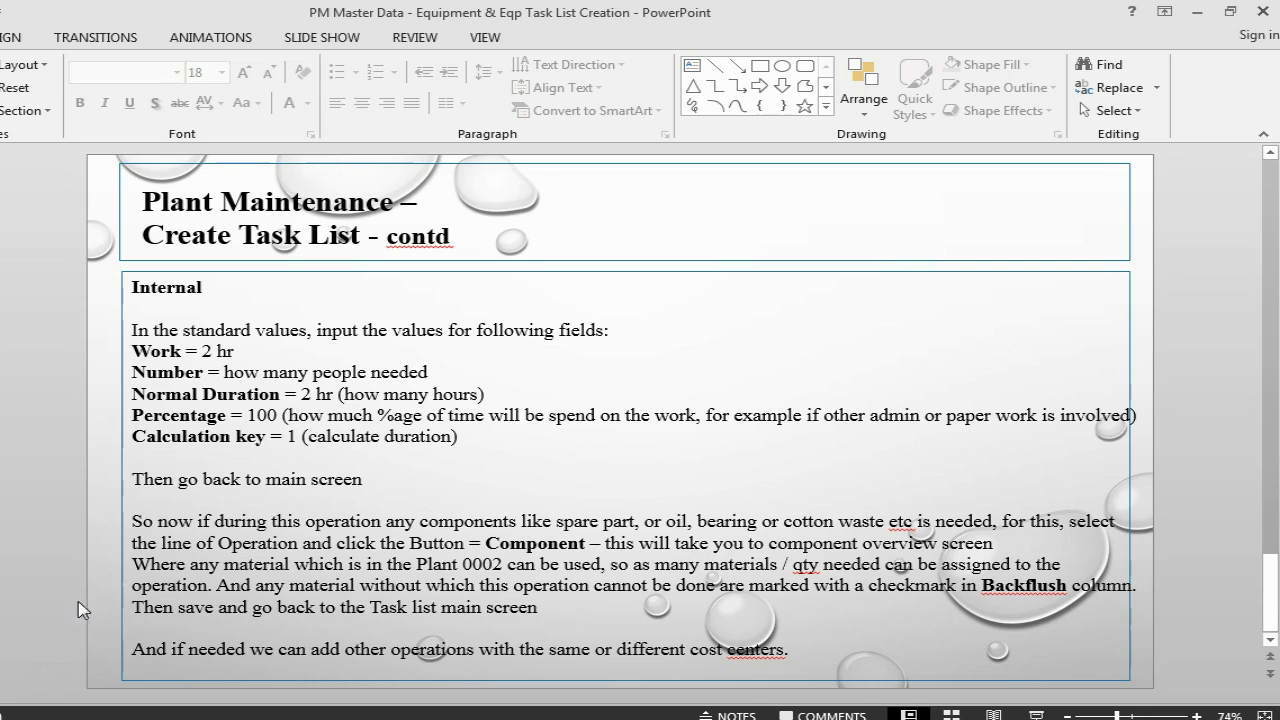
key("alt+Tab")
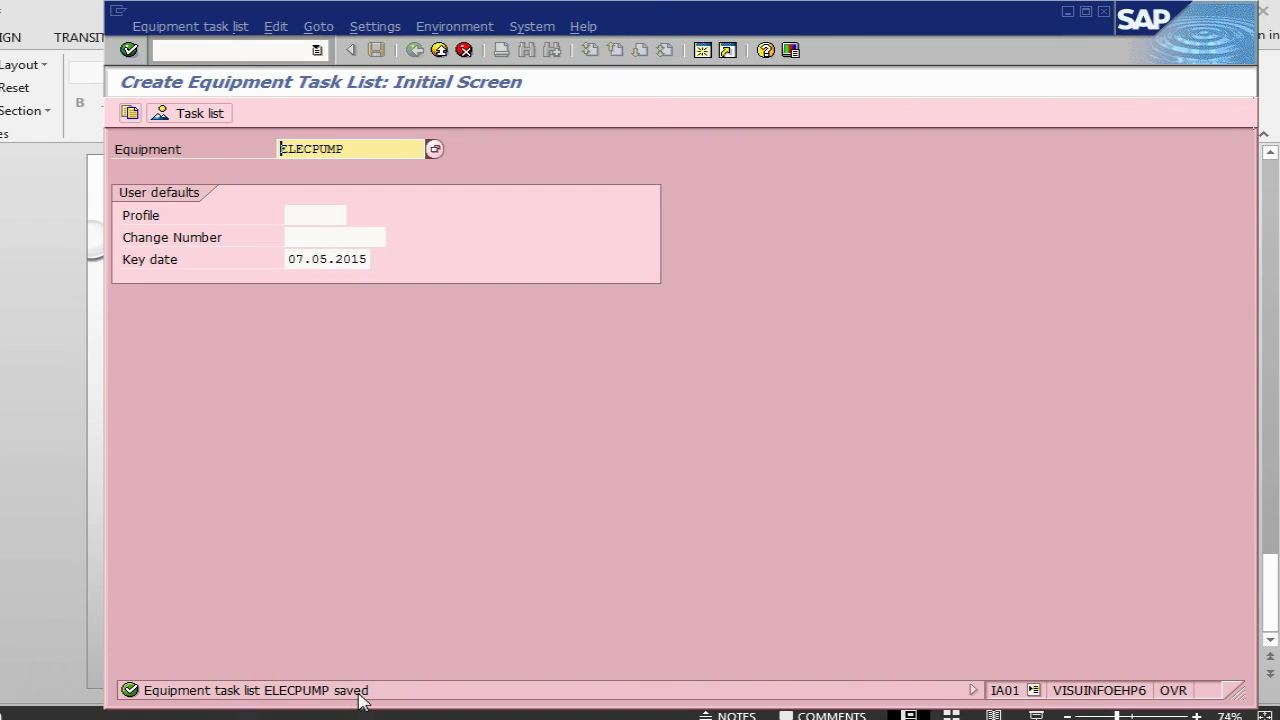
double_click(322, 692)
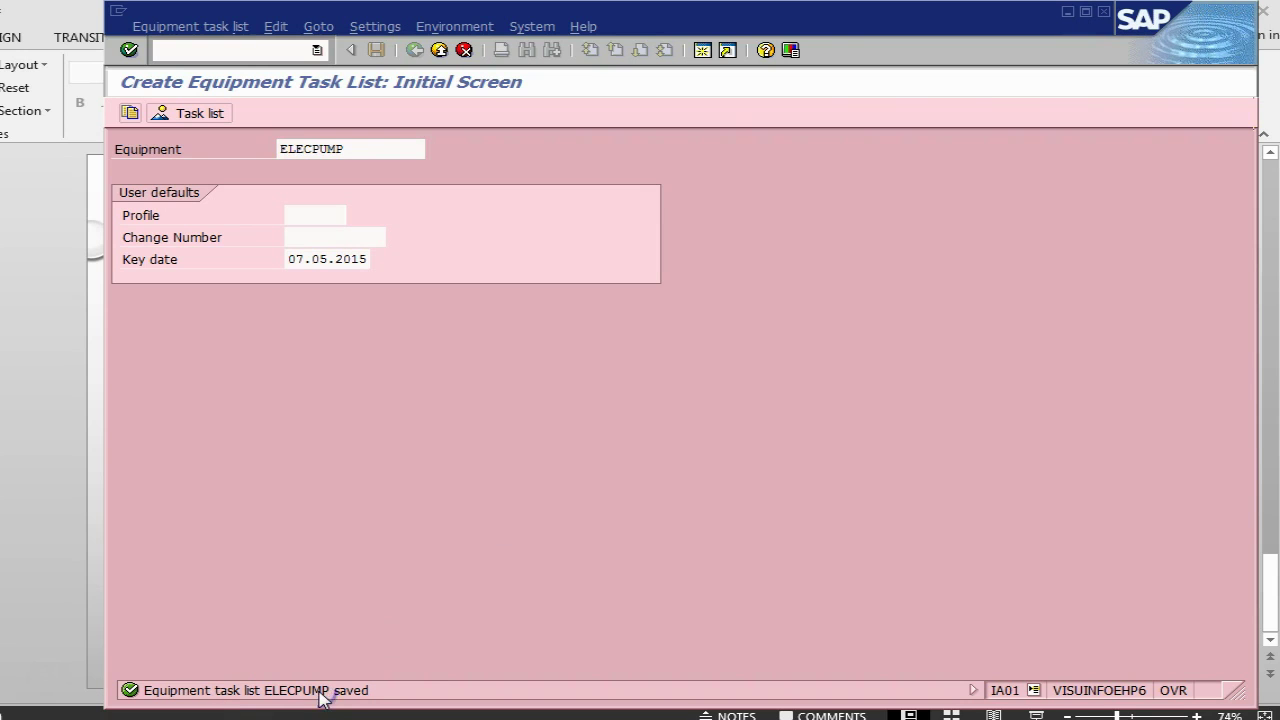